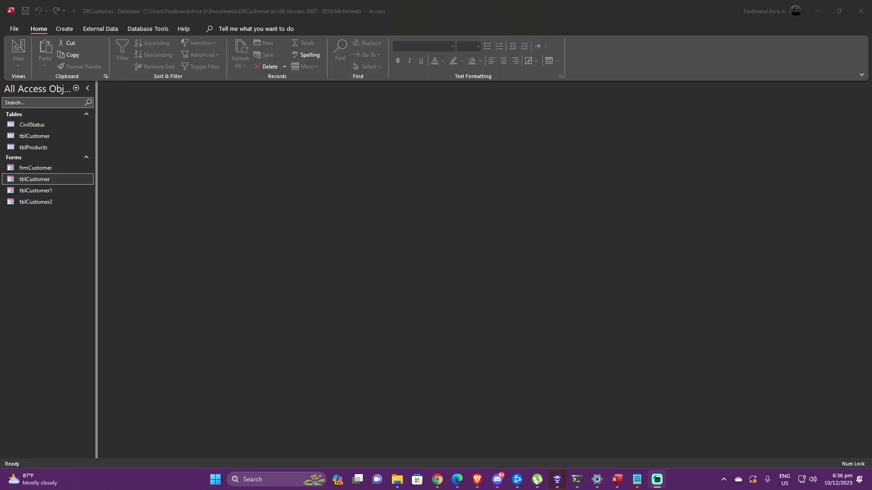
Step: Open the tblCustomer1 form to view its customer fields, and close it
left_click(450, 158)
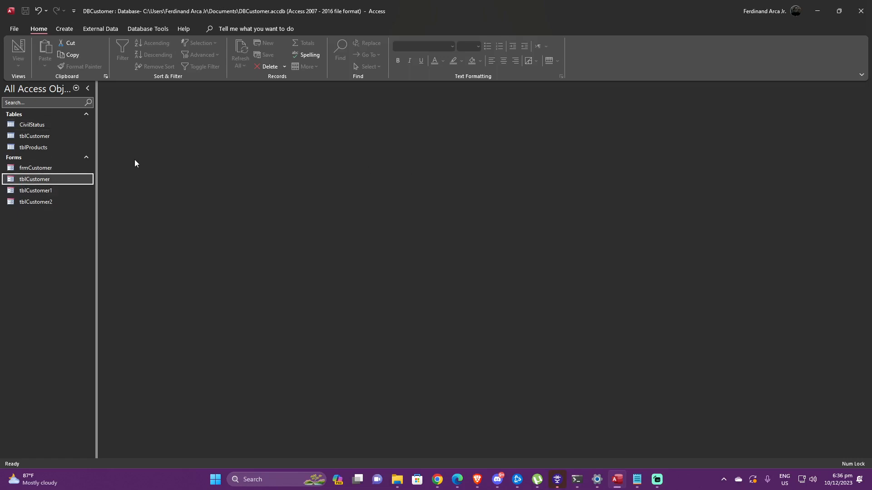
double_click(51, 191)
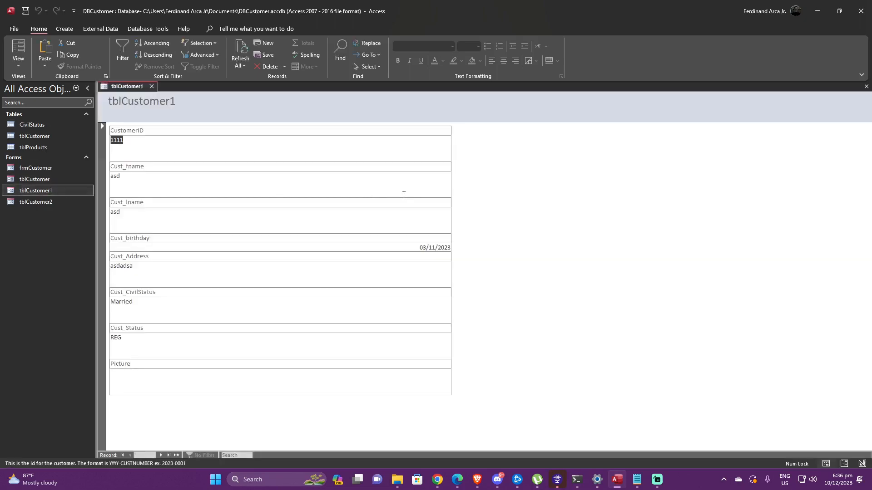
left_click(151, 86)
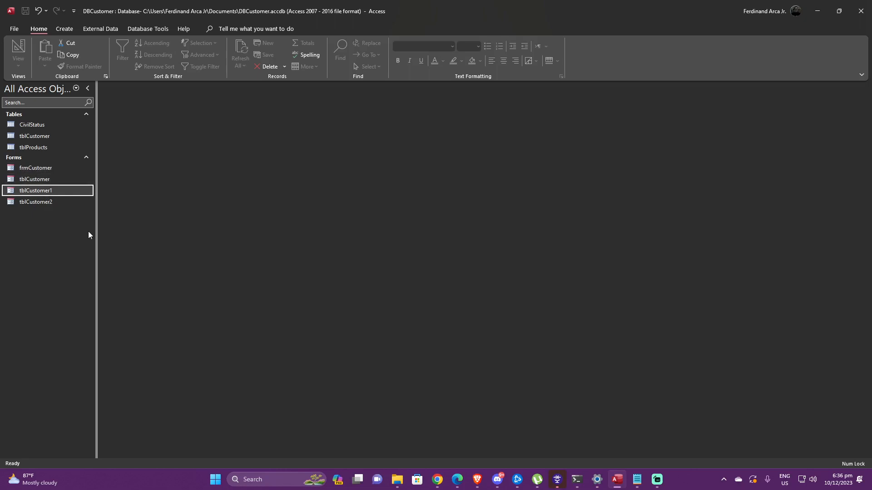
Step: Open the tblCustomer table and replace the customer ID, first name and last name in the first record
left_click(44, 138)
double_click(44, 138)
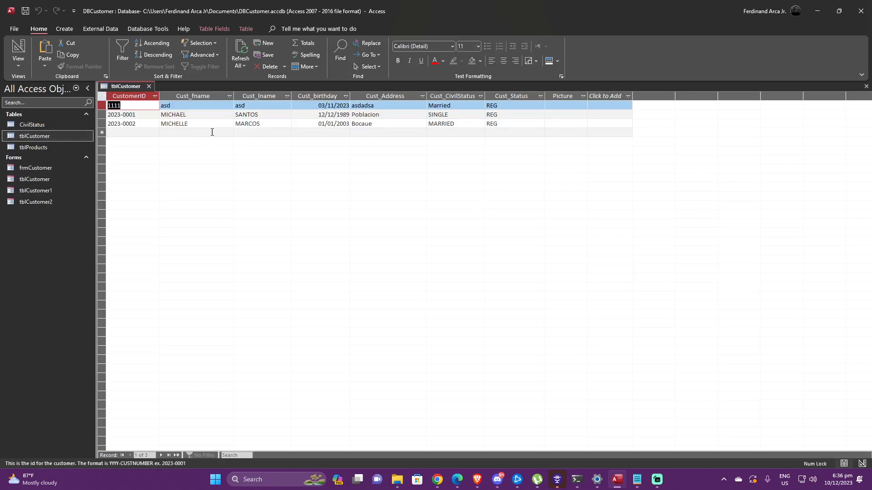
type("2023-0003")
key("Tab")
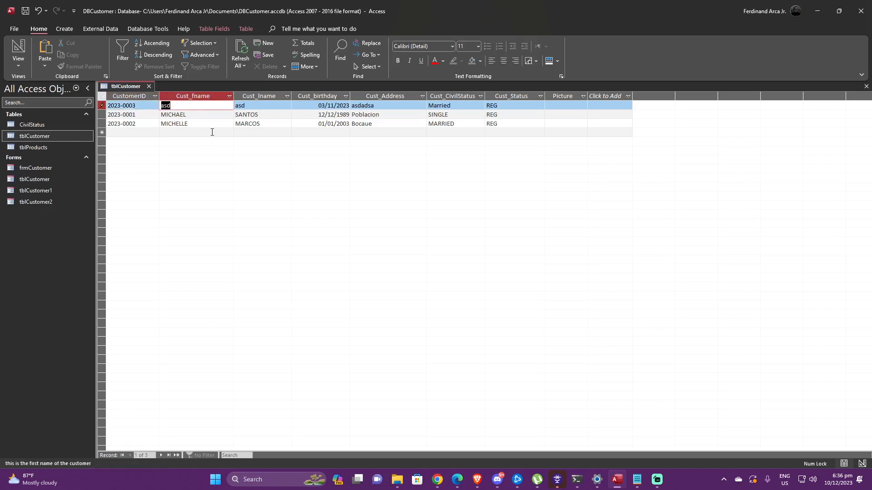
type("Joh")
key("BackSpace")
key("BackSpace")
type("OHN")
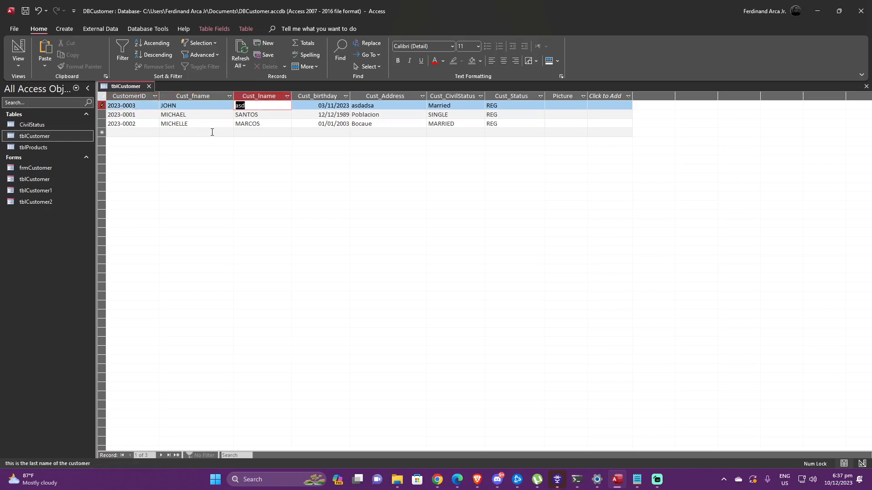
key("Tab")
type("CRUZ")
key("Tab")
key("Tab")
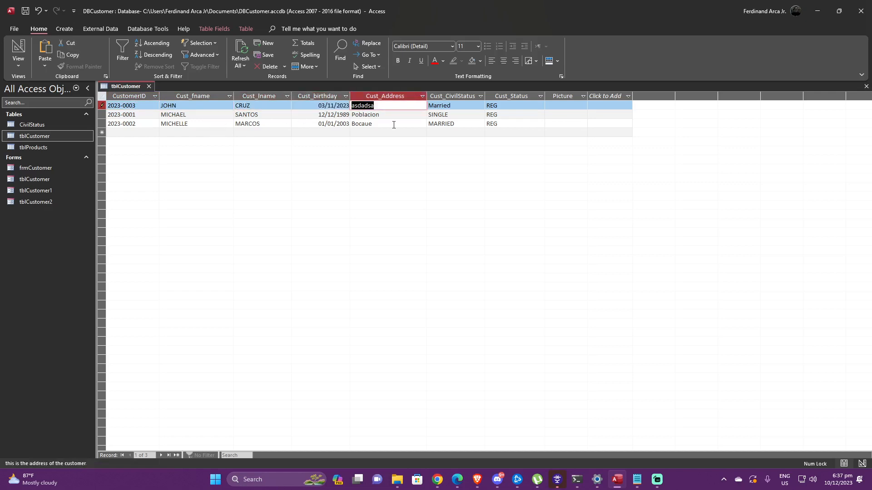
Step: Replace the customer address in the first record, commit the record and close the tblCustomer table
type("Malolos")
key("Tab")
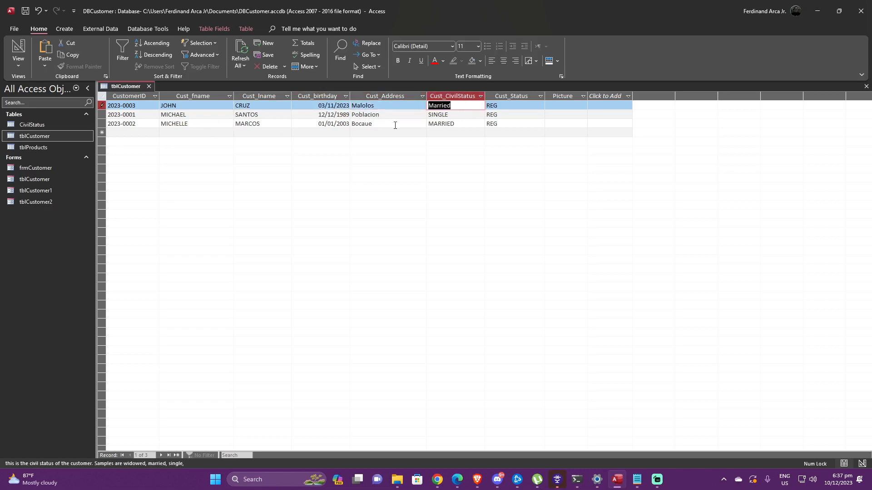
key("Tab")
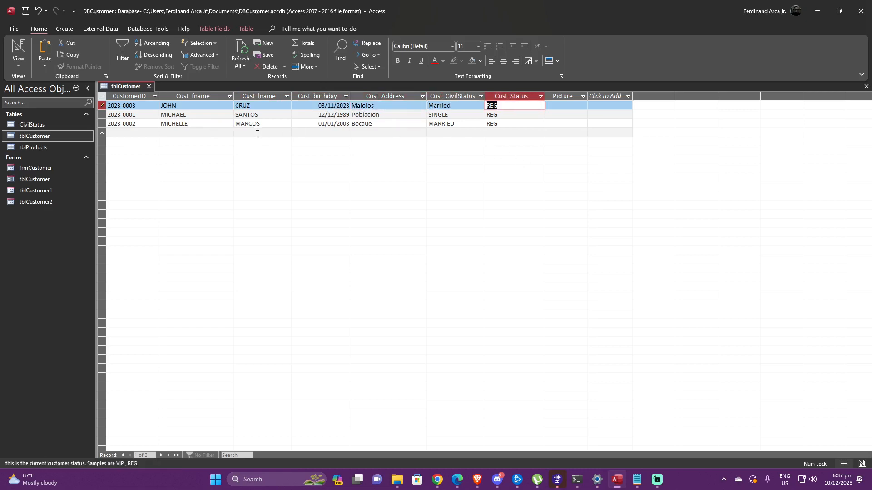
key("Tab")
key("Tab")
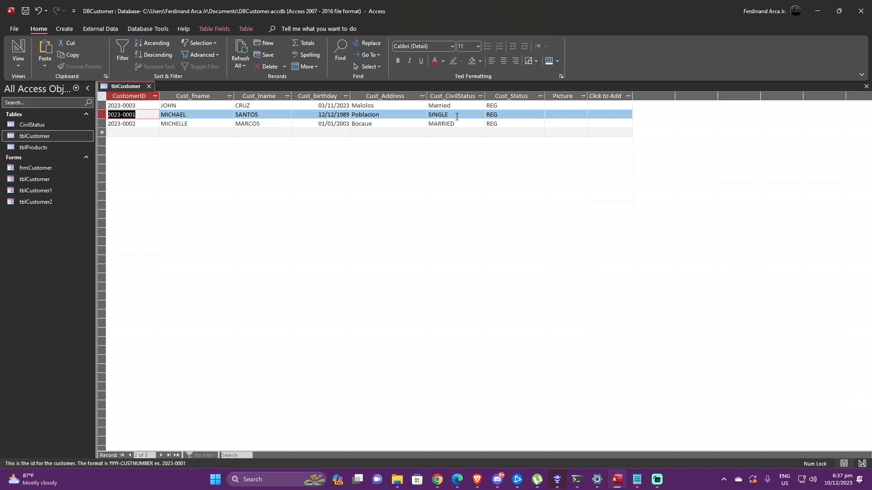
left_click(150, 86)
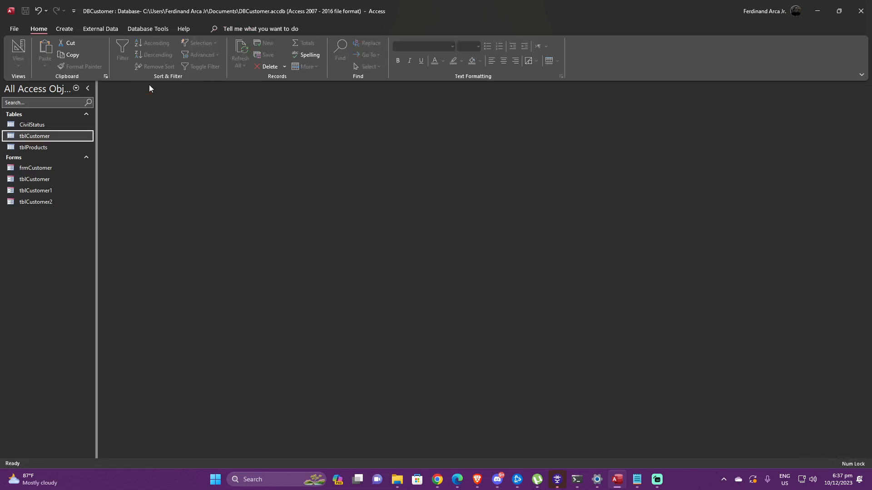
Step: Create a query in design view, add tblCustomer and enlarge its field list to show all fields
left_click(64, 29)
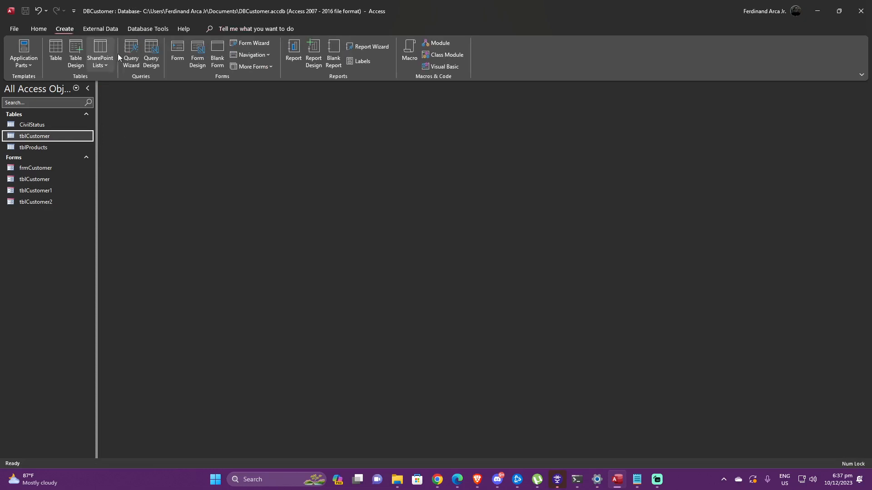
left_click(152, 58)
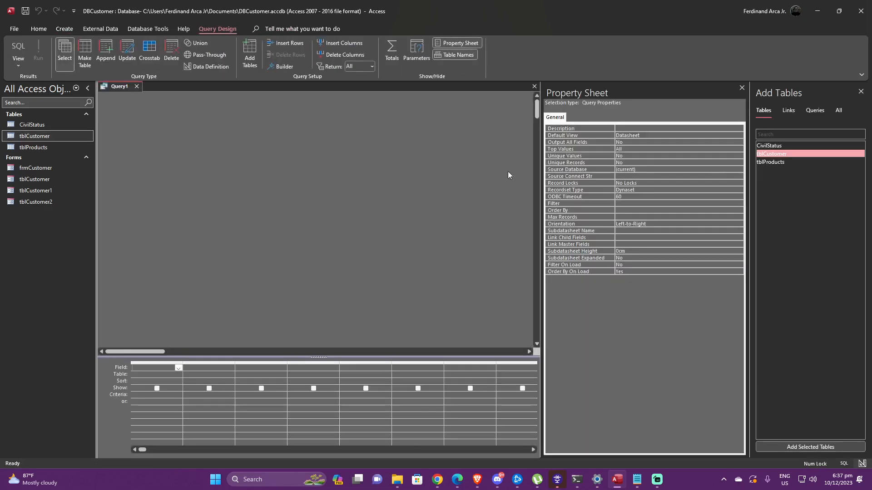
left_click_drag(540, 110, 625, 111)
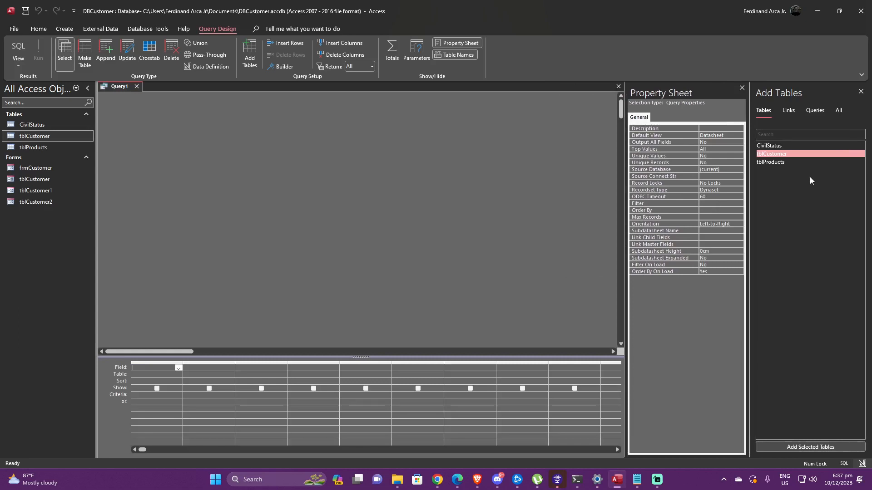
double_click(796, 153)
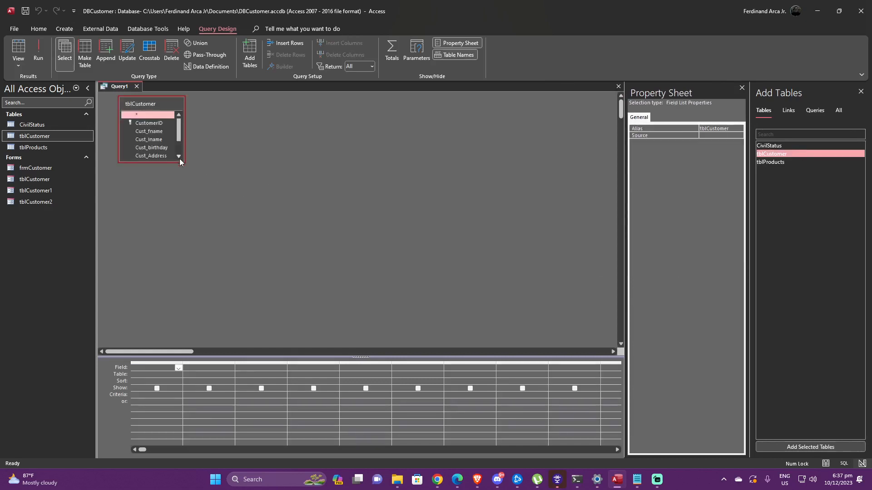
left_click_drag(185, 162, 198, 219)
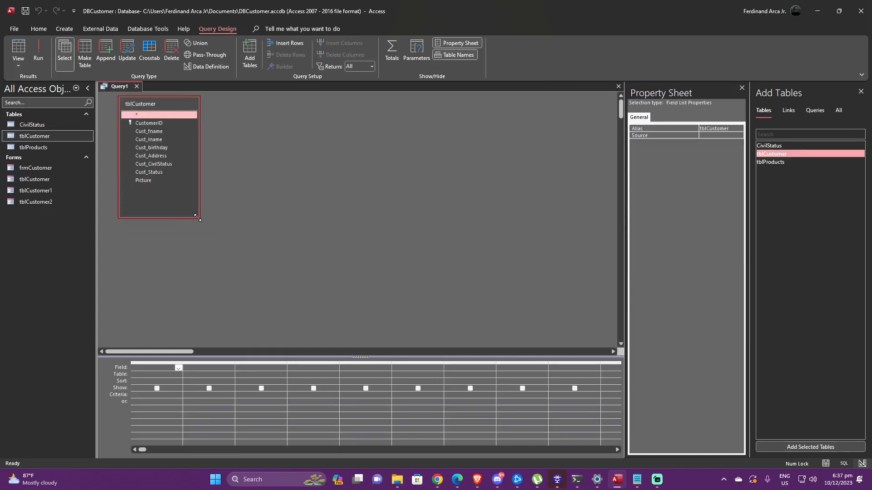
left_click_drag(148, 106, 280, 150)
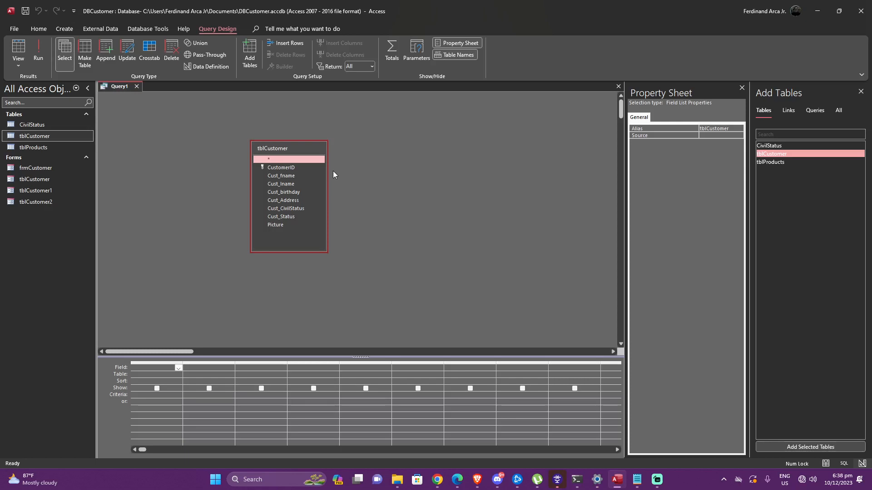
Step: Add CustomerID, Cust_fname, Cust_lname and Cust_Status to the query grid and place the field list in the design area's upper-left corner
left_click(285, 168)
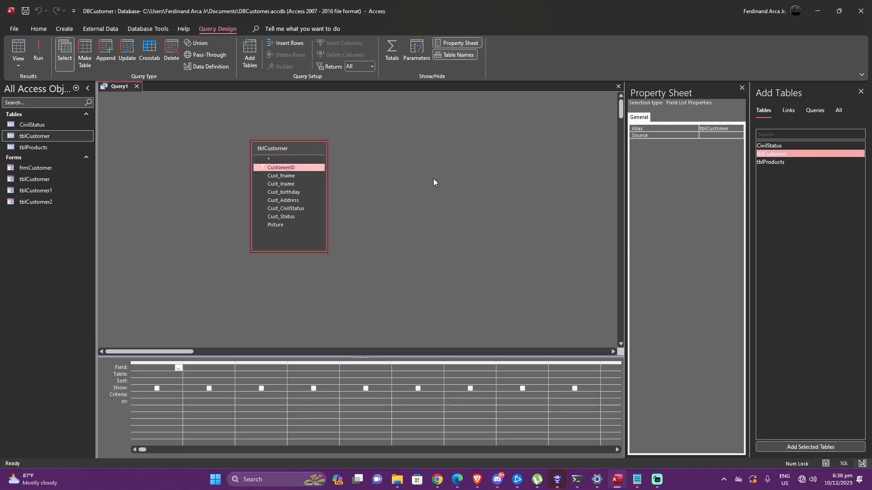
double_click(291, 169)
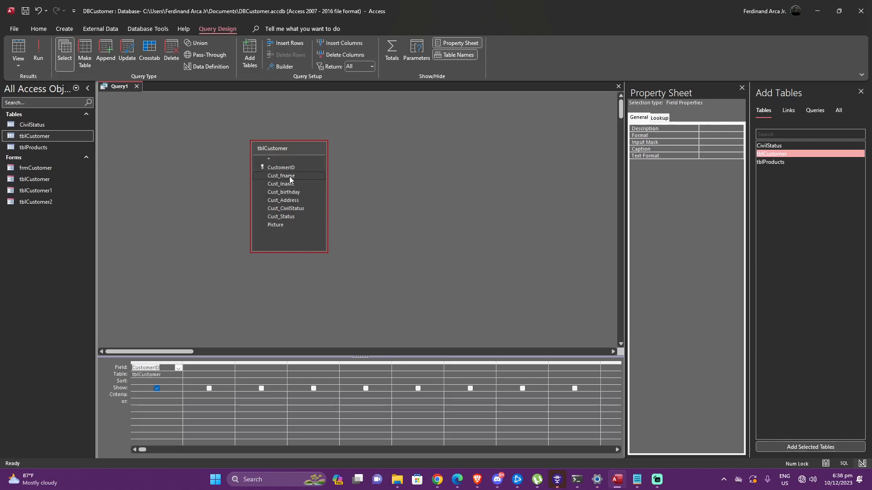
double_click(291, 177)
double_click(292, 184)
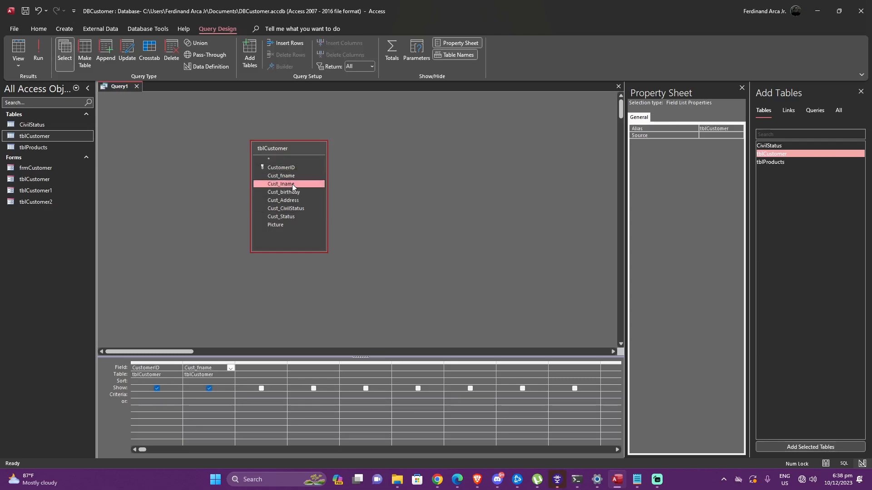
double_click(288, 216)
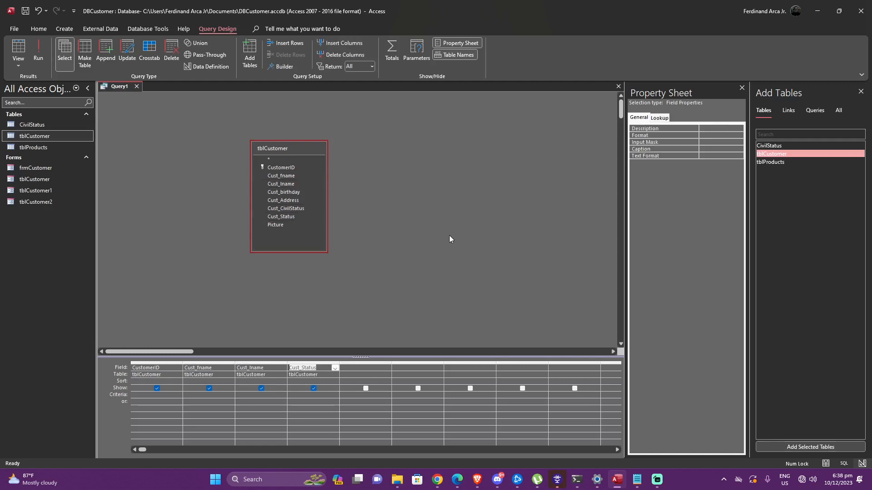
left_click_drag(320, 150, 529, 162)
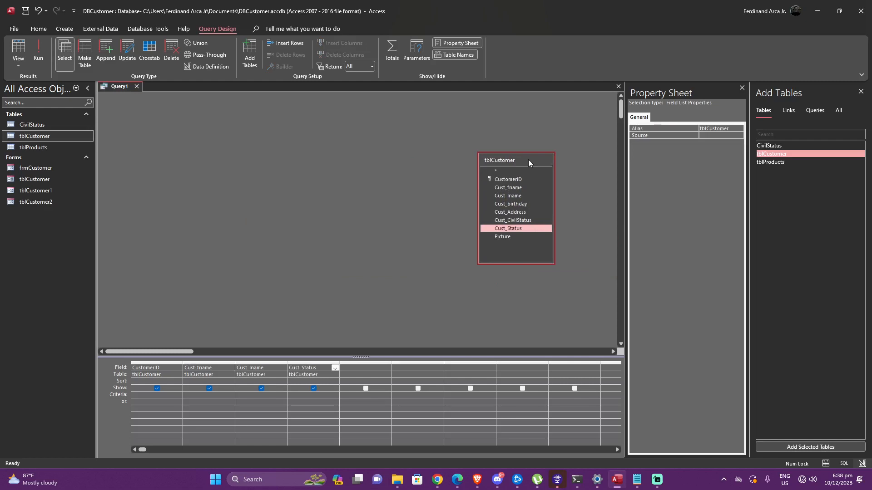
left_click_drag(527, 159, 153, 107)
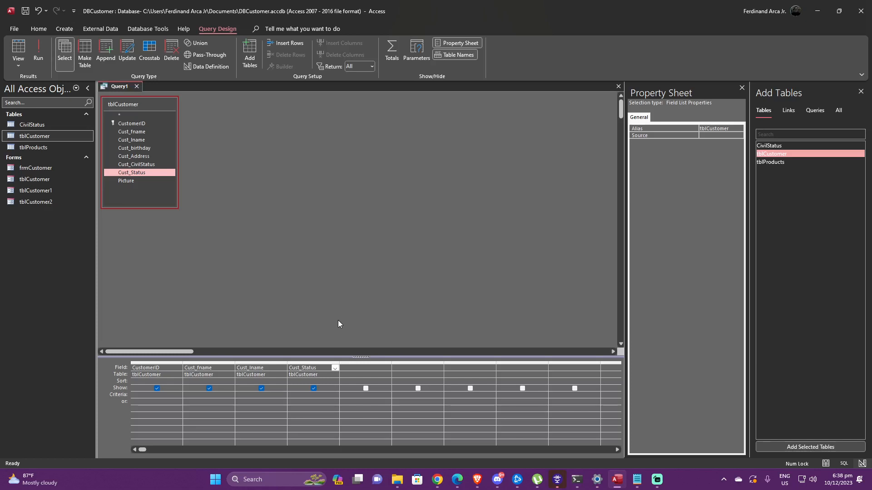
left_click(254, 395)
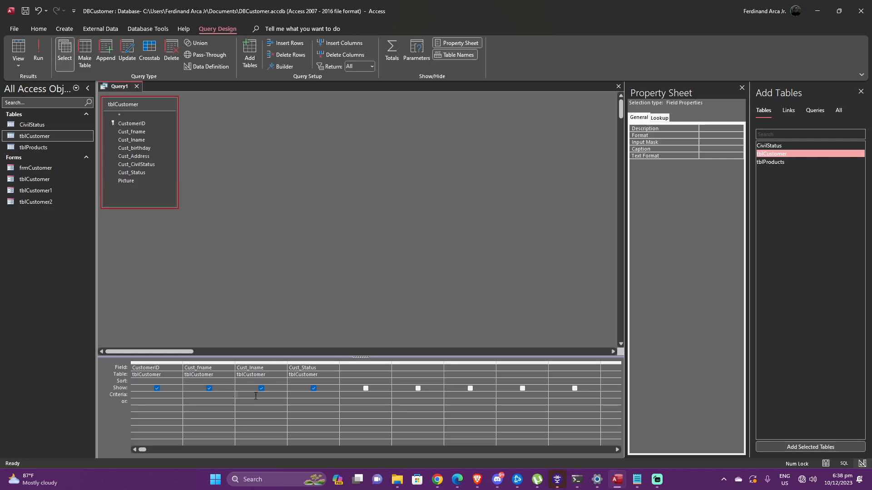
key("shift+F2")
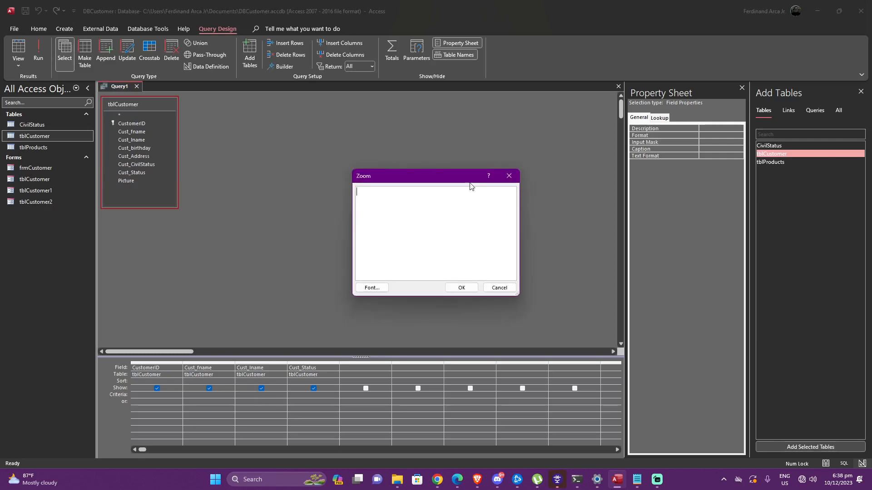
left_click_drag(470, 183, 395, 223)
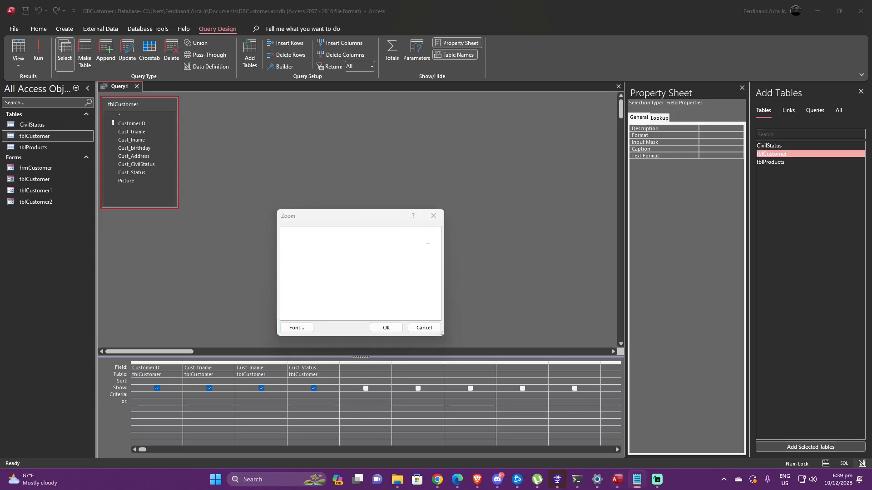
left_click_drag(358, 218, 375, 201)
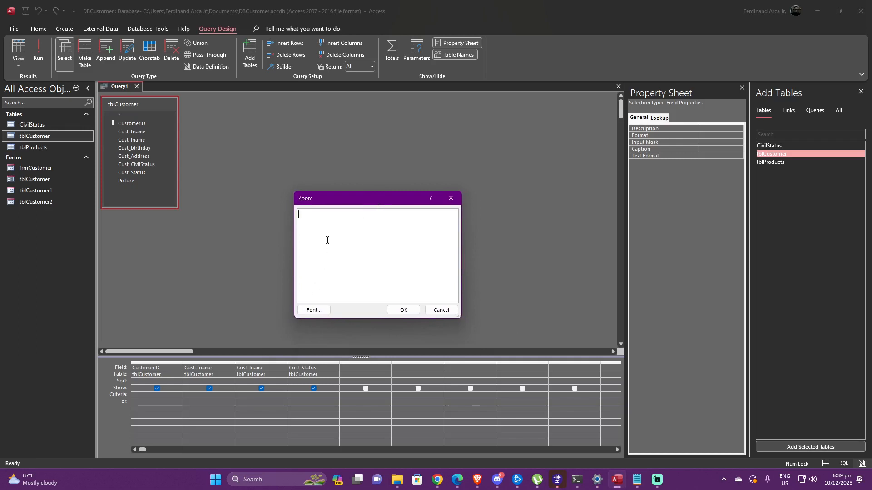
type("ike")
left_click(439, 309)
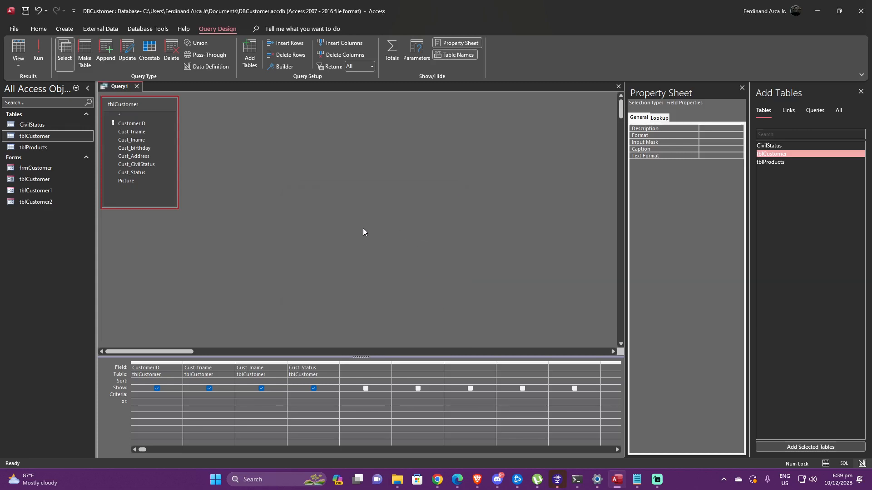
left_click(266, 137)
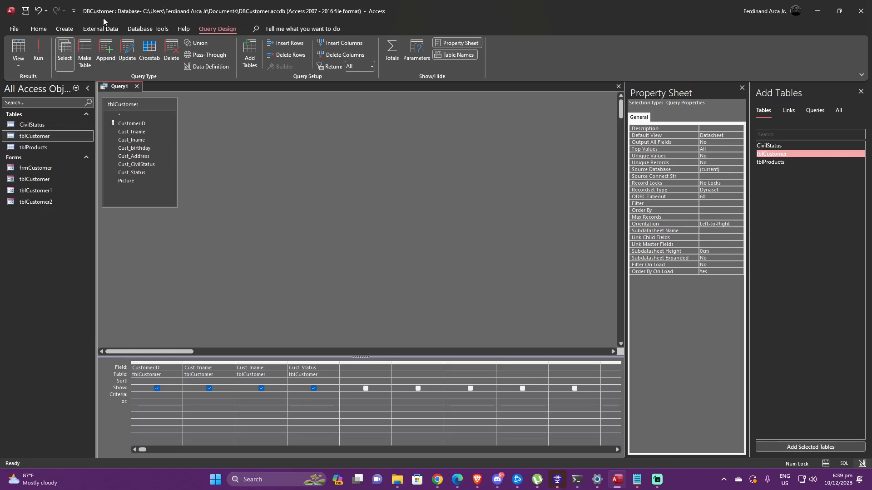
Step: Create a blank form in the database
left_click(68, 29)
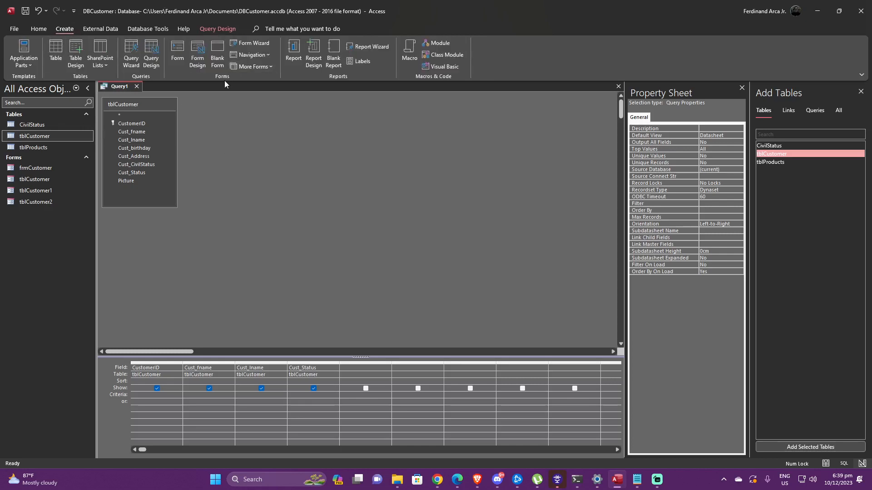
left_click(218, 56)
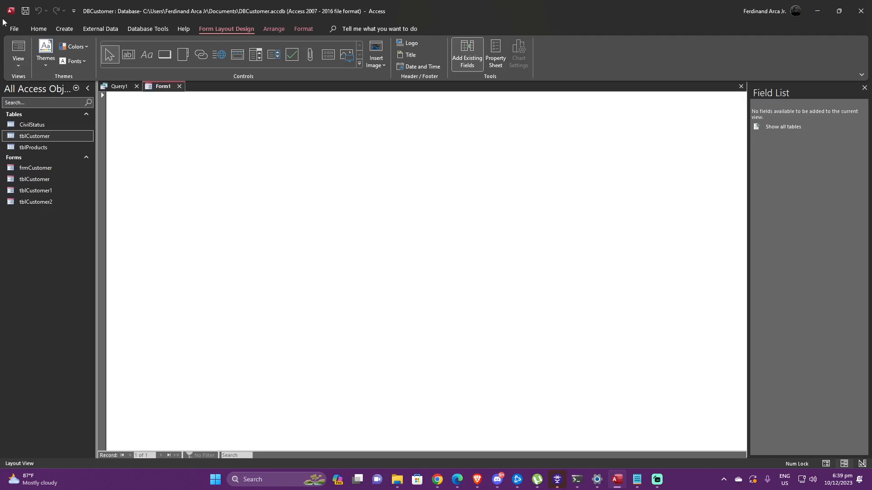
left_click(57, 28)
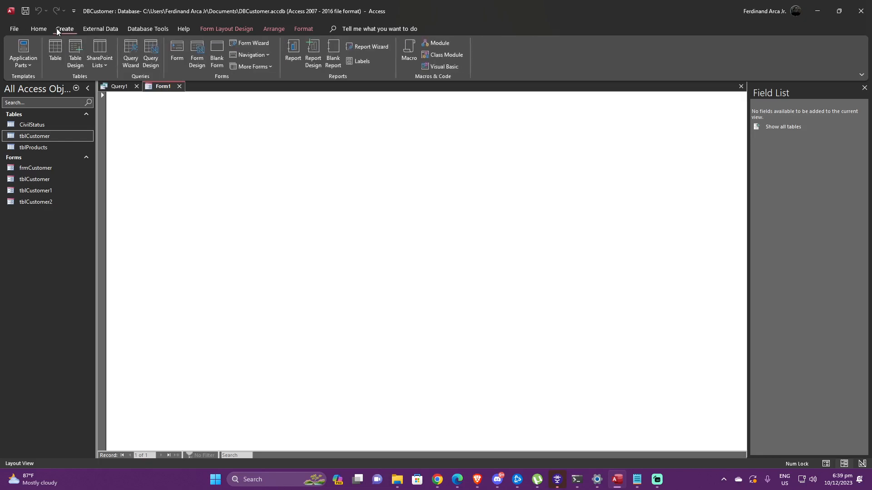
left_click(99, 29)
Step: Save the customer query under the name SearchQuery
left_click(123, 90)
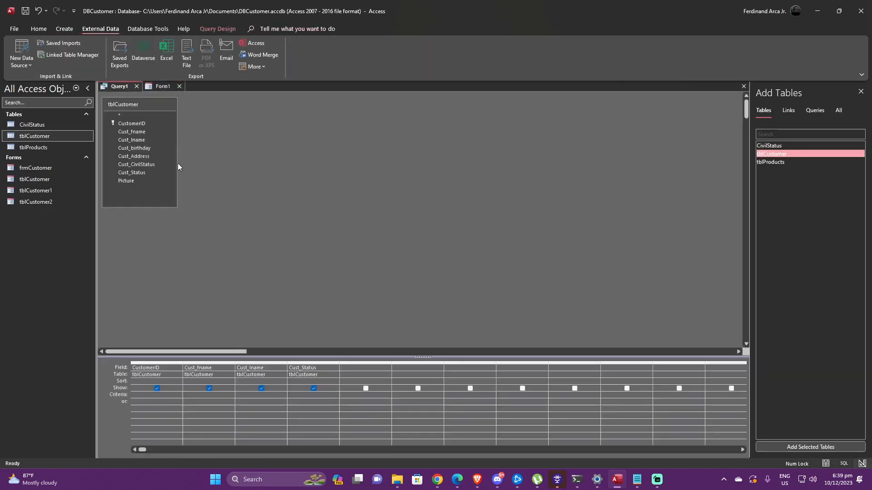
right_click(113, 90)
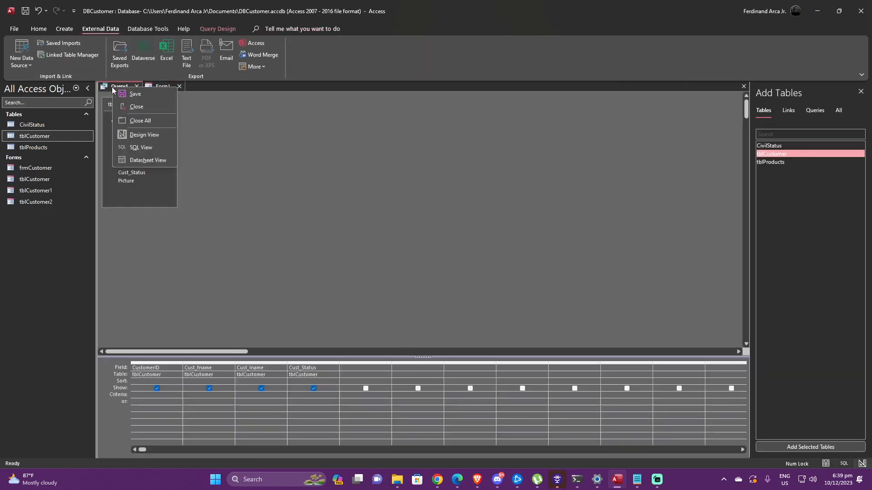
left_click(135, 94)
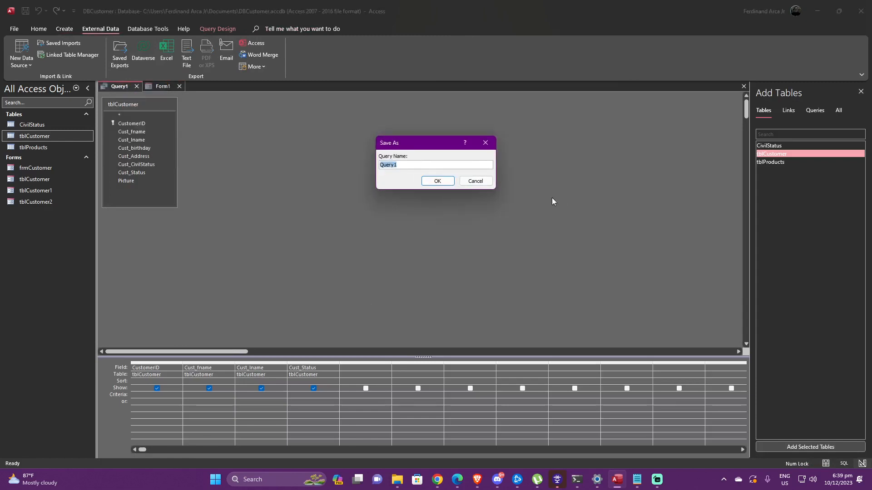
type("SearchQuery")
left_click(438, 181)
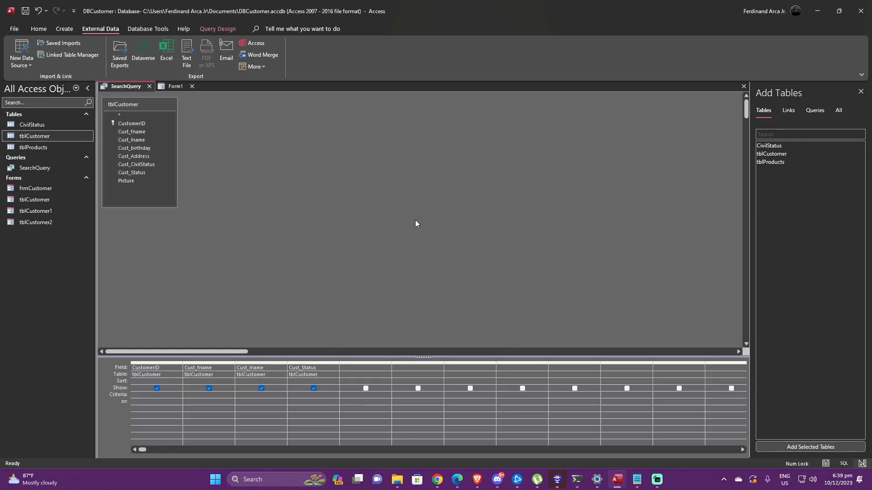
left_click(40, 168)
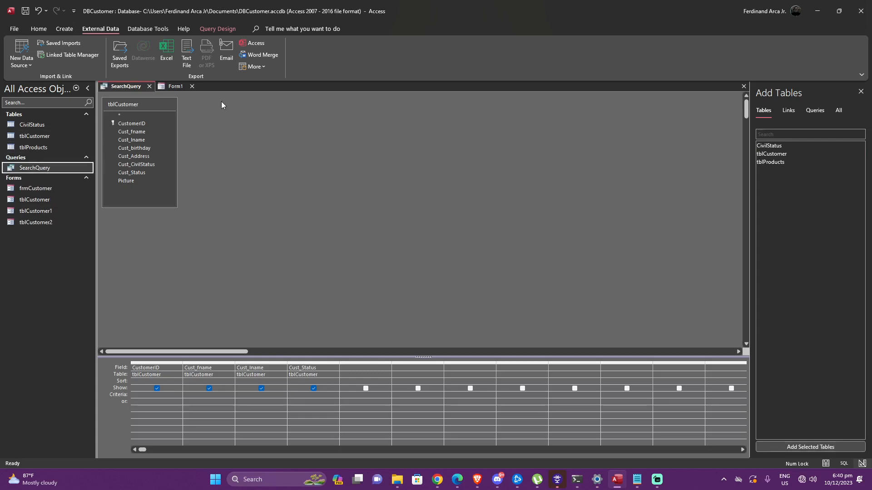
Step: Place a text box on the blank form in layout view
left_click(173, 87)
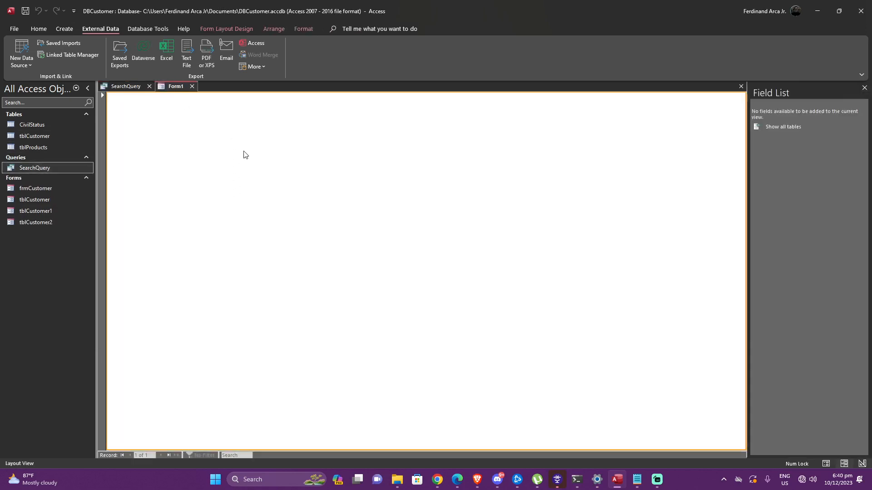
left_click(222, 28)
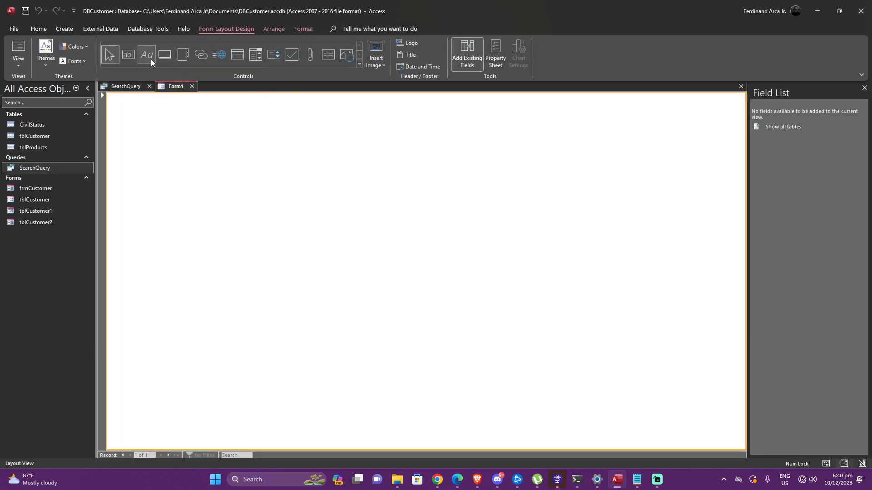
left_click(134, 56)
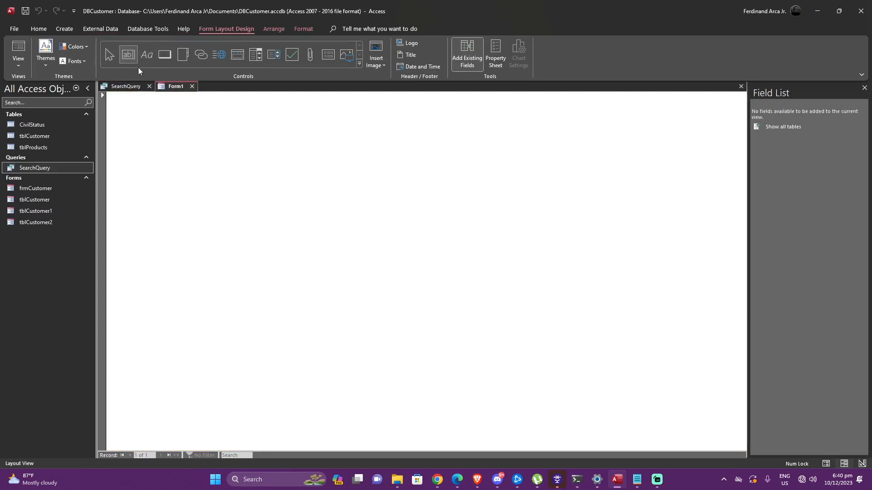
left_click(219, 145)
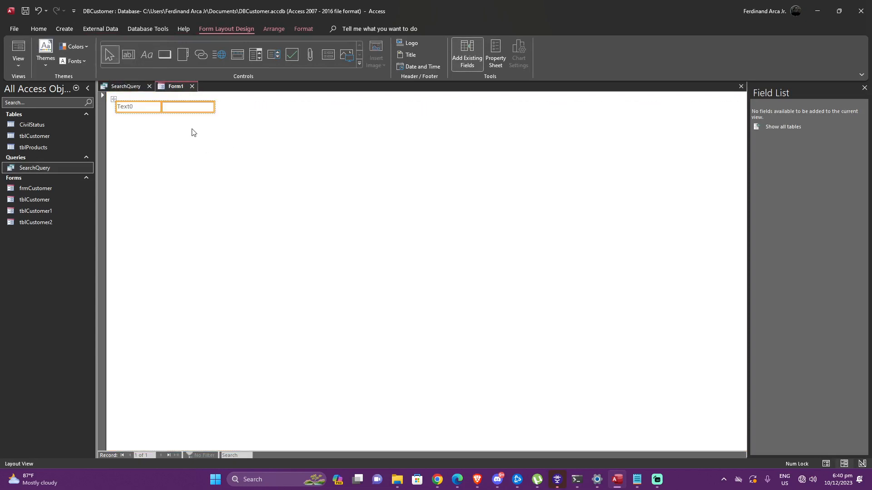
Step: Show the blank form in design view and enlarge its Detail section to about 22 cm wide and 18 cm high
left_click(19, 65)
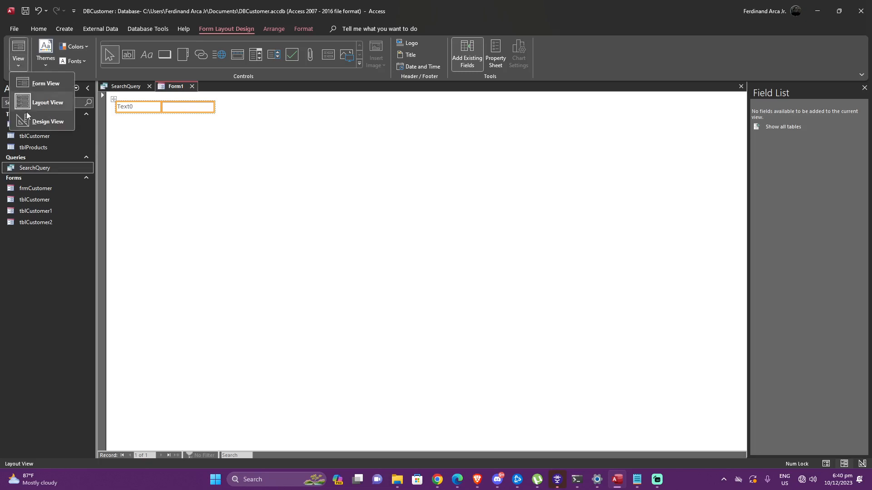
left_click(34, 120)
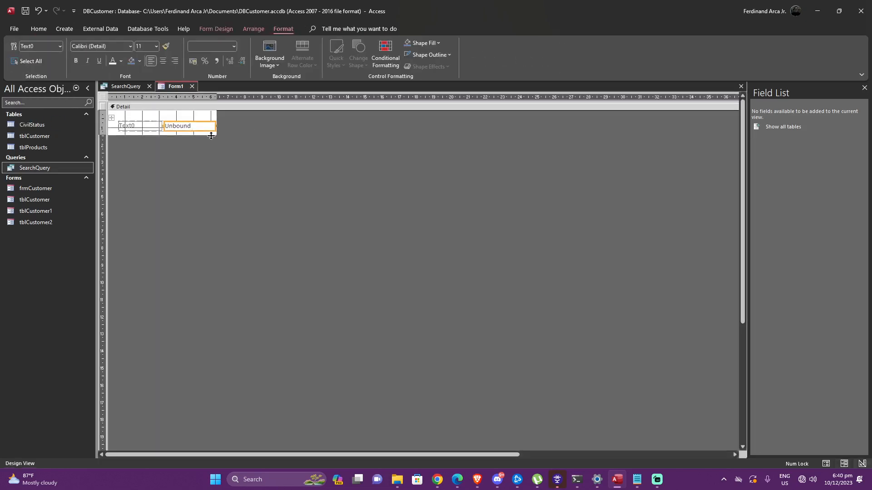
left_click_drag(216, 142, 486, 150)
left_click_drag(253, 172, 264, 418)
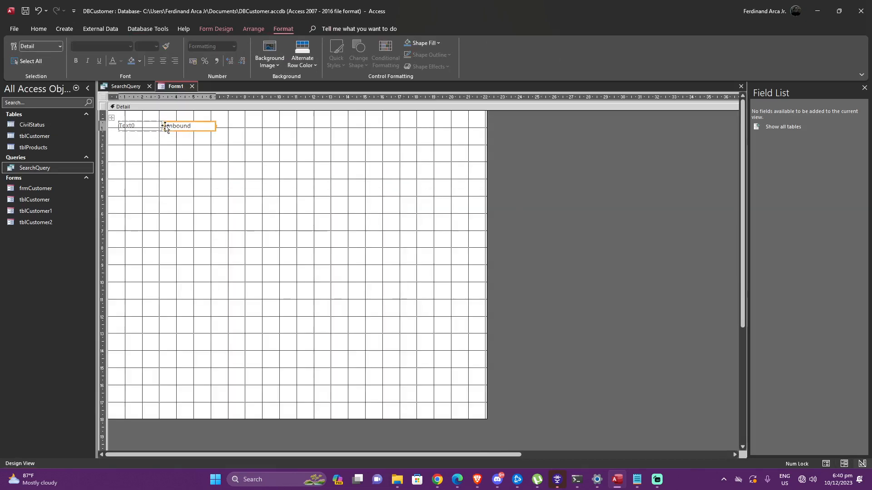
Step: Shift the text box and its label slightly on the grid, and delete them both
mouse_move(177, 126)
left_mouse_down()
mouse_move(175, 138)
mouse_move(185, 139)
mouse_move(189, 122)
mouse_move(189, 135)
left_mouse_up()
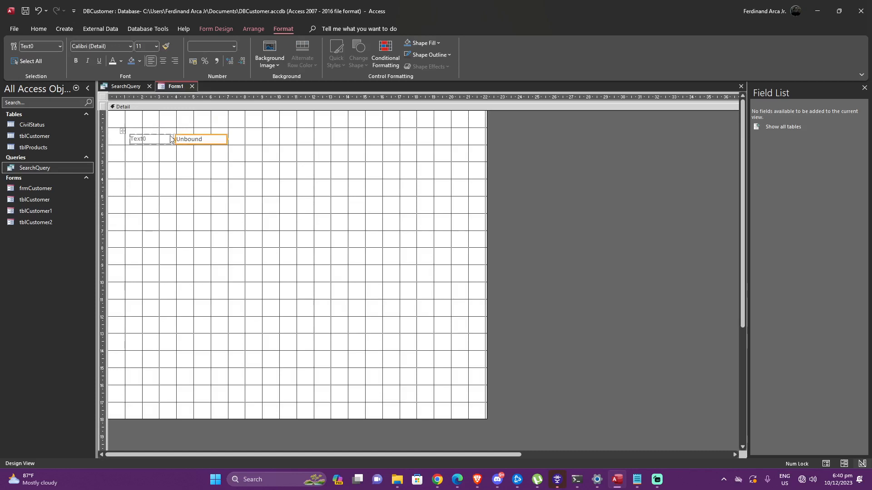
left_click(136, 135)
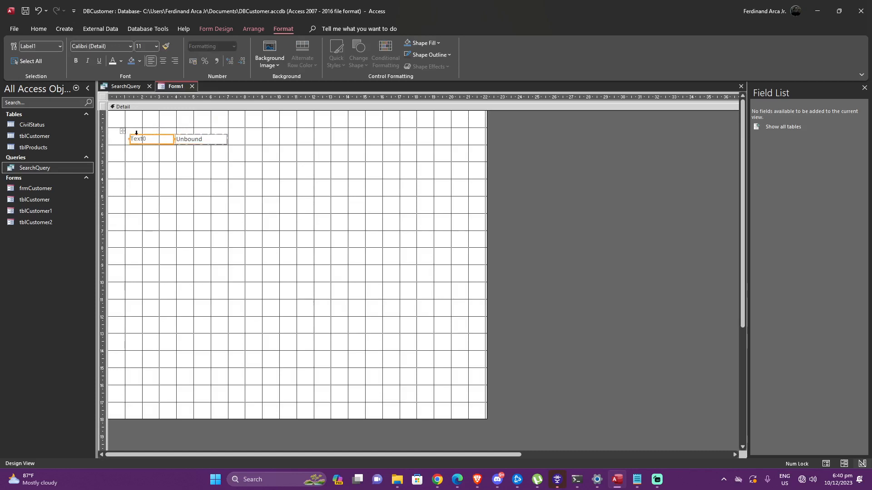
key("Delete")
left_click(160, 139)
key("Delete")
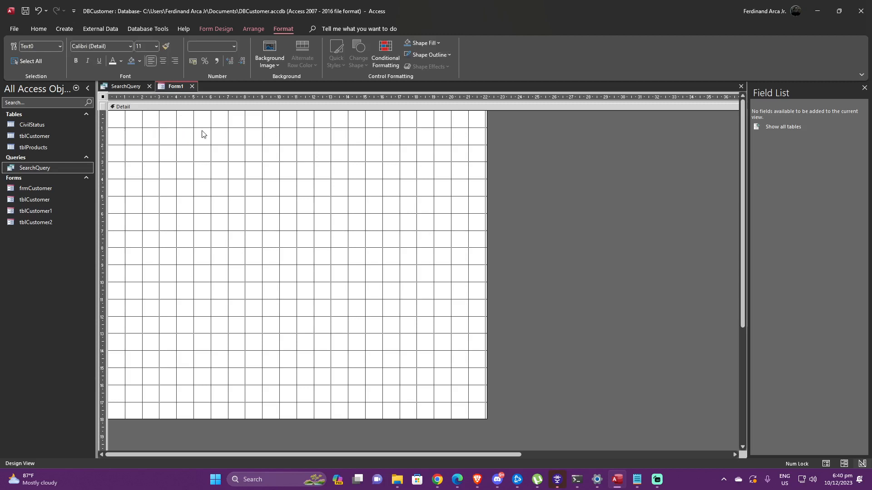
Step: Add an unbound text box near the upper-left of the Detail section and caption its label SEARCH
left_click(217, 29)
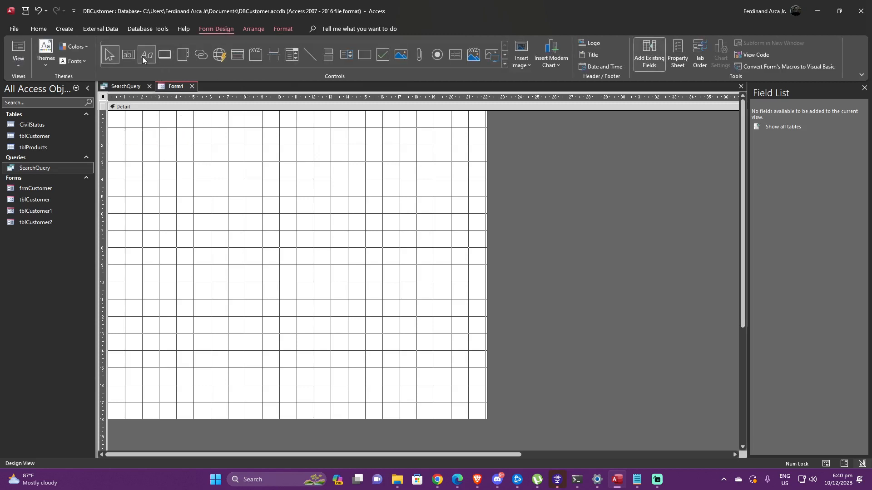
left_click(129, 55)
mouse_move(130, 141)
left_mouse_down()
mouse_move(159, 159)
mouse_move(192, 154)
mouse_move(173, 135)
mouse_move(173, 143)
left_mouse_up()
key("F4")
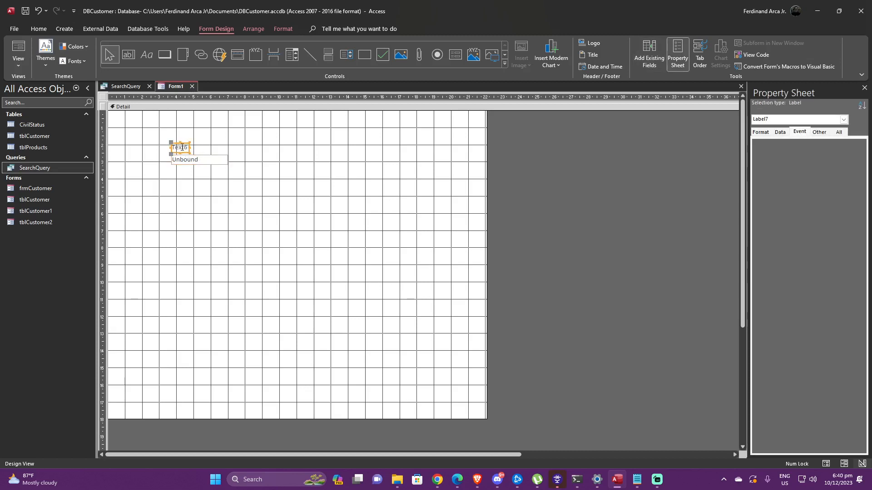
left_click(182, 147)
left_click_drag(187, 147, 167, 149)
type("SEARCH")
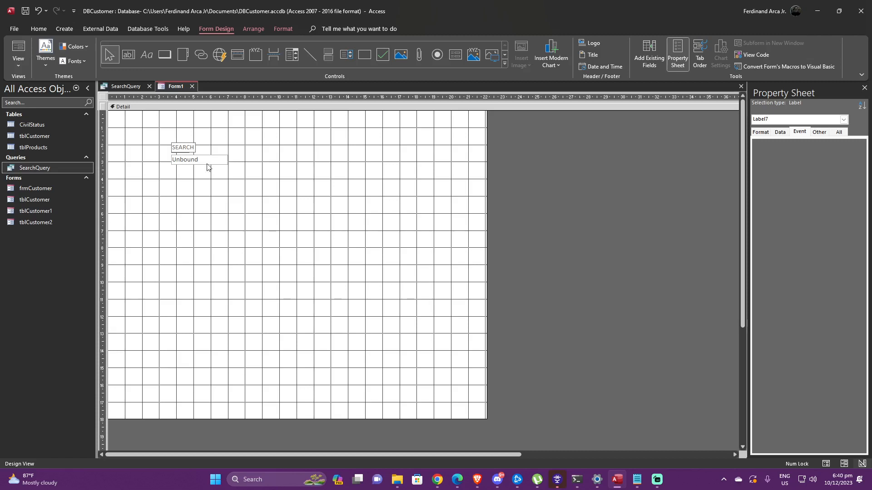
Step: Enlarge the search text box to about 5 cm wide and 1 cm high
left_click(225, 164)
left_click_drag(227, 165, 257, 169)
left_click(288, 163)
Step: Fill the form's Detail section with a light blue back color
right_click(389, 150)
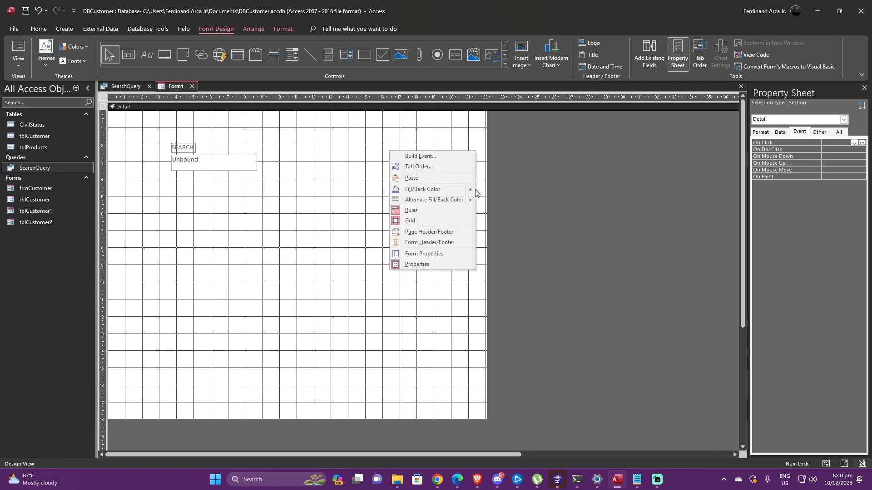
mouse_move(470, 190)
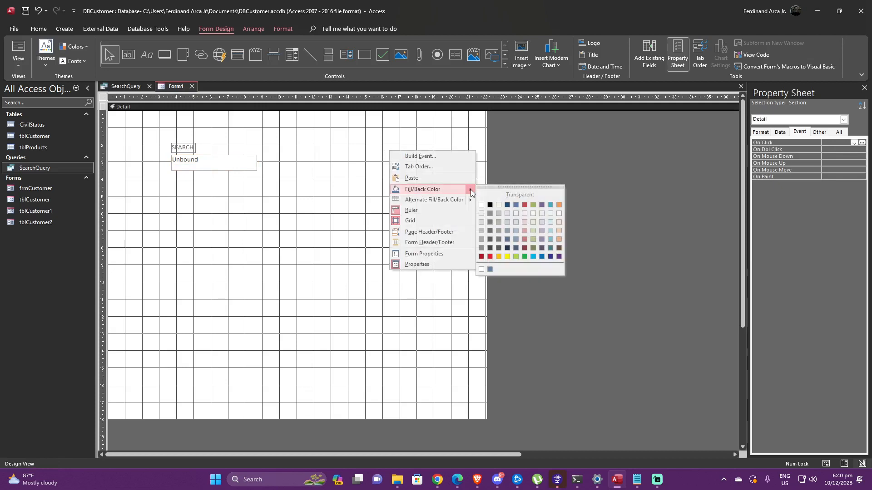
left_click(517, 227)
Step: Set the font color of the SEARCH label to white
left_click(191, 148)
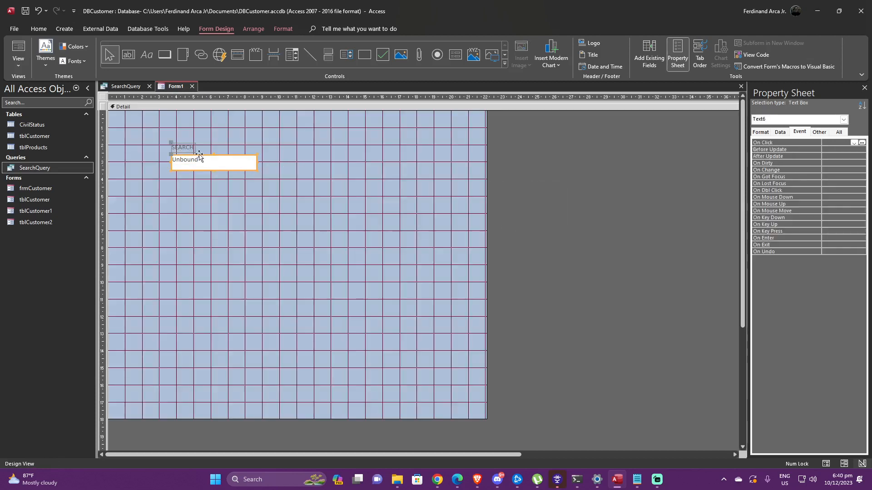
left_click(44, 29)
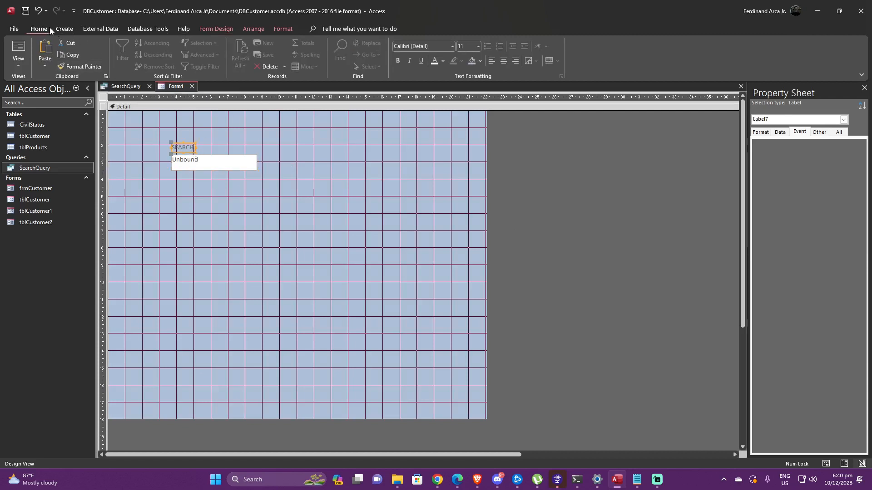
left_click(443, 62)
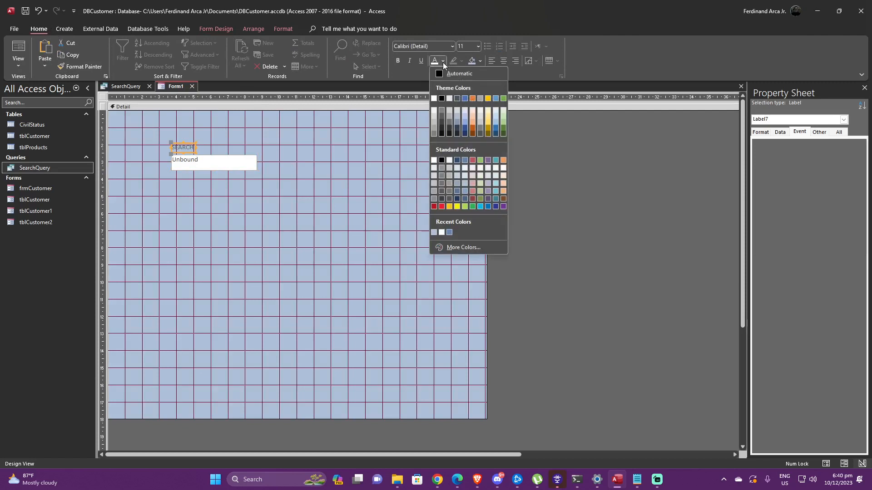
left_click(436, 96)
left_click(219, 152)
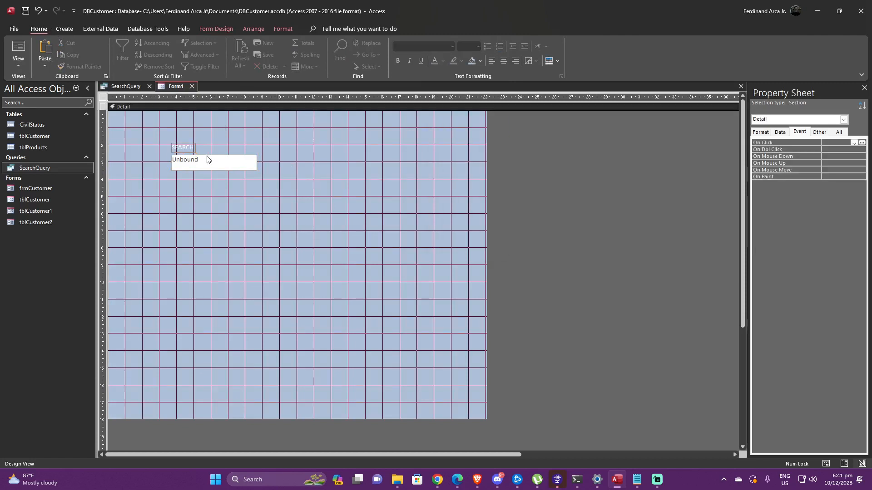
Step: Set the Detail section's back color to a medium blue
right_click(377, 177)
mouse_move(459, 217)
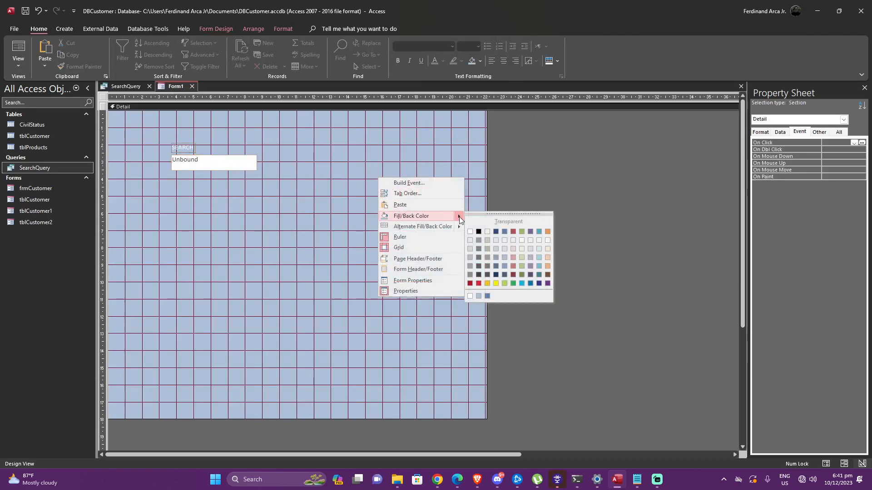
left_click(504, 231)
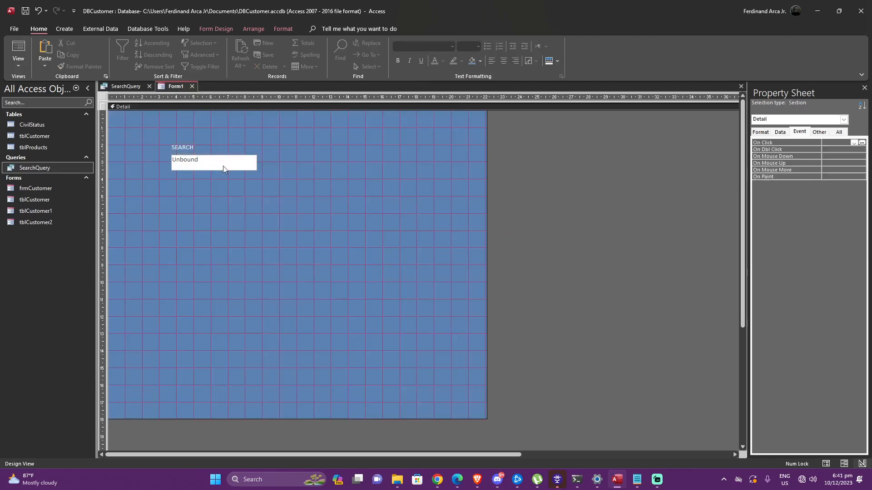
Step: Move the SEARCH label and text box slightly up and left, and widen the text box to about 6 cm
left_click(187, 146)
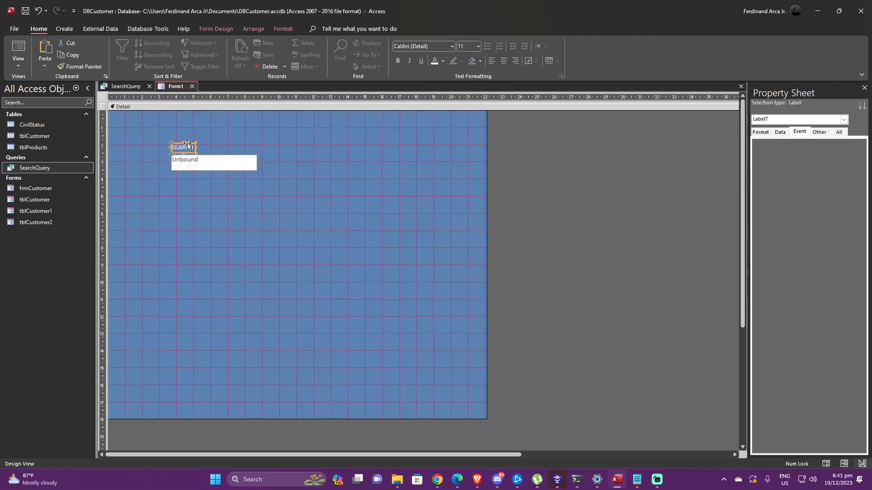
left_click_drag(187, 144, 165, 139)
left_click(192, 157)
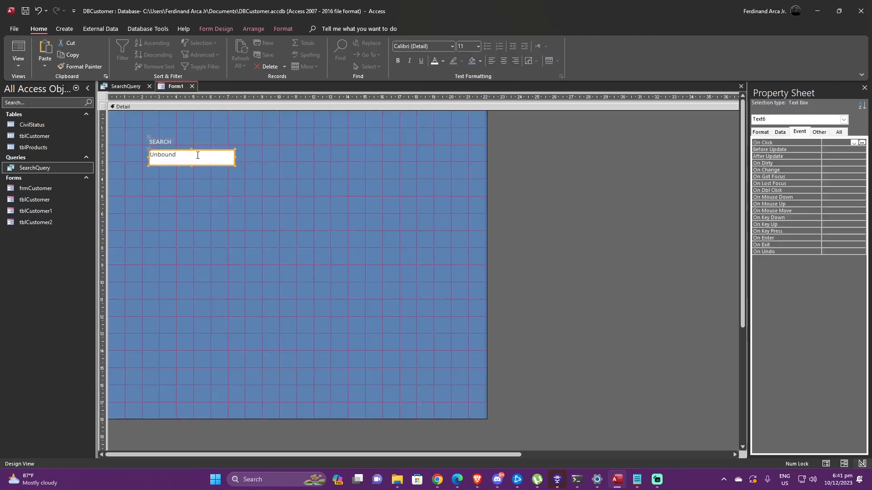
left_click_drag(233, 157, 249, 157)
left_click(315, 158)
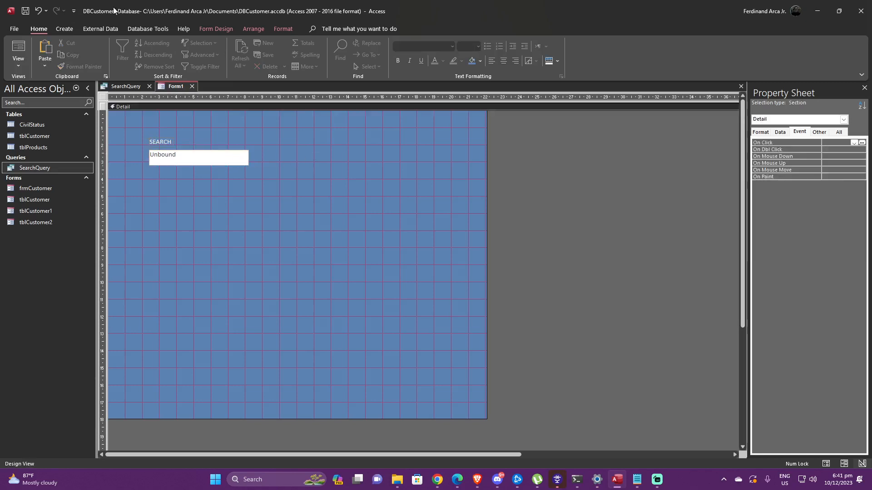
Step: Add a command button about 3 cm wide just right of the search text box, without using the Command Button Wizard
left_click(70, 29)
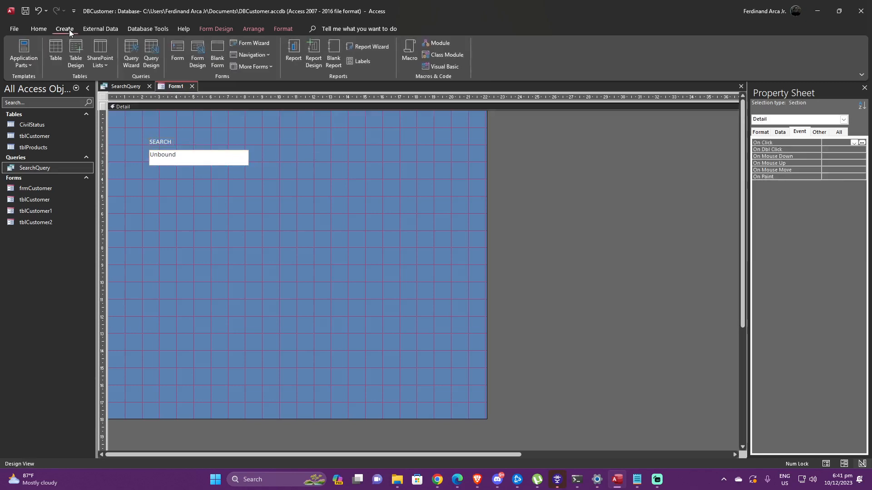
left_click(224, 29)
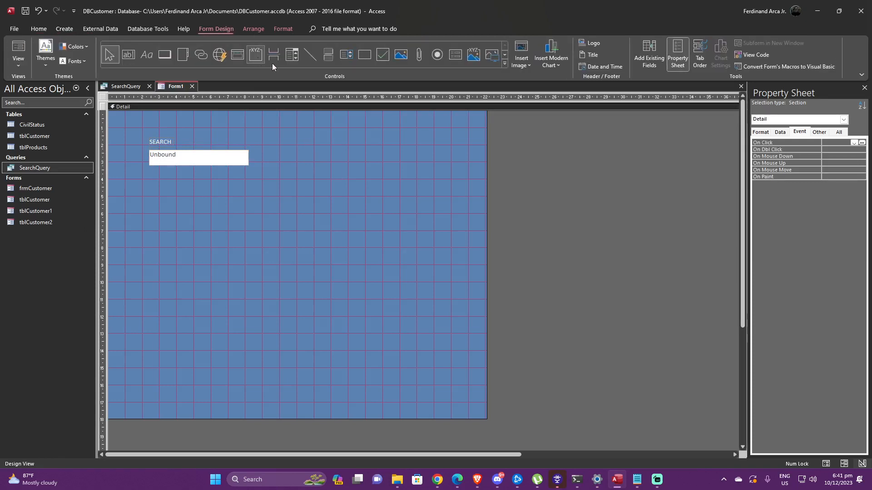
left_click(169, 56)
left_click_drag(257, 150, 303, 165)
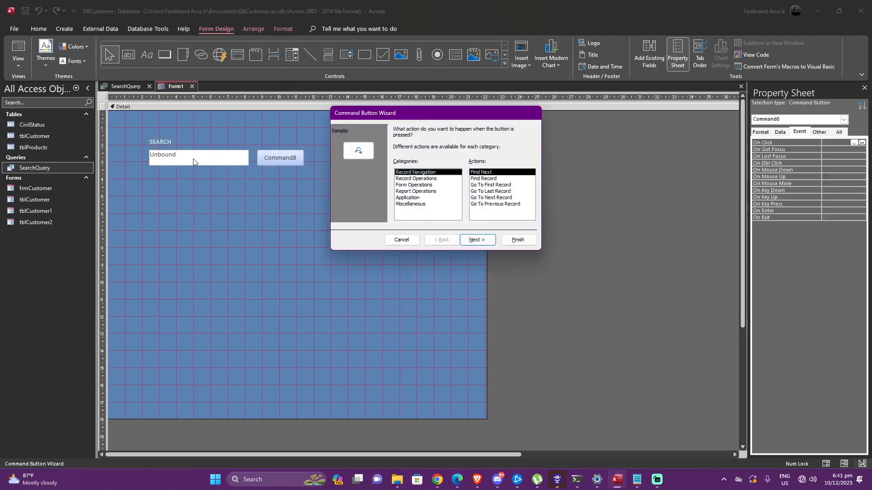
left_click(402, 240)
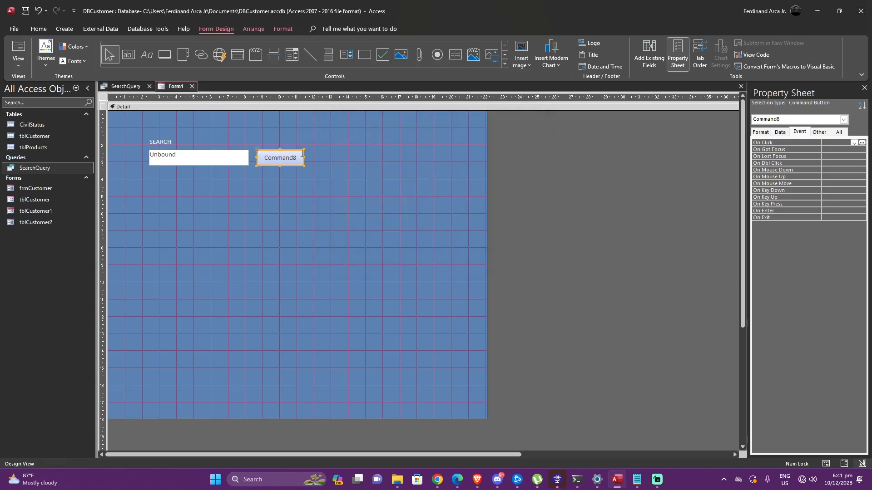
Step: Add a text box about 3 cm wide just right of the command button and lower its upper edge slightly
left_click(330, 160)
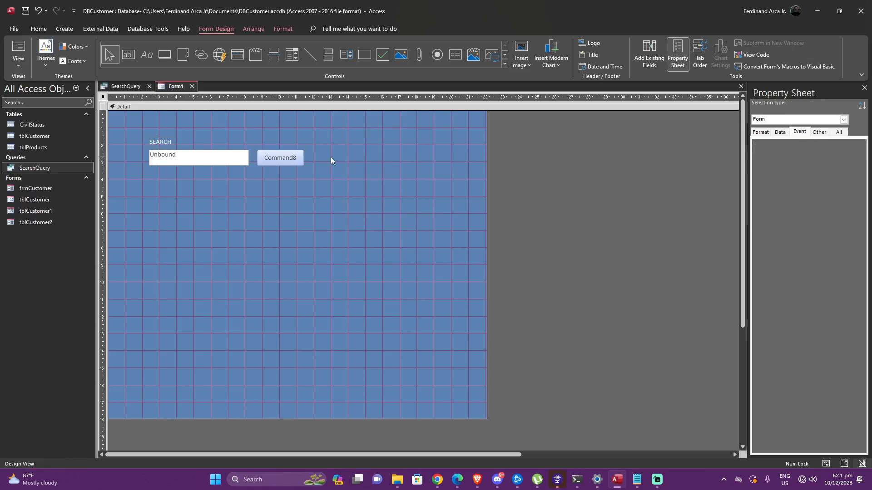
left_click(133, 55)
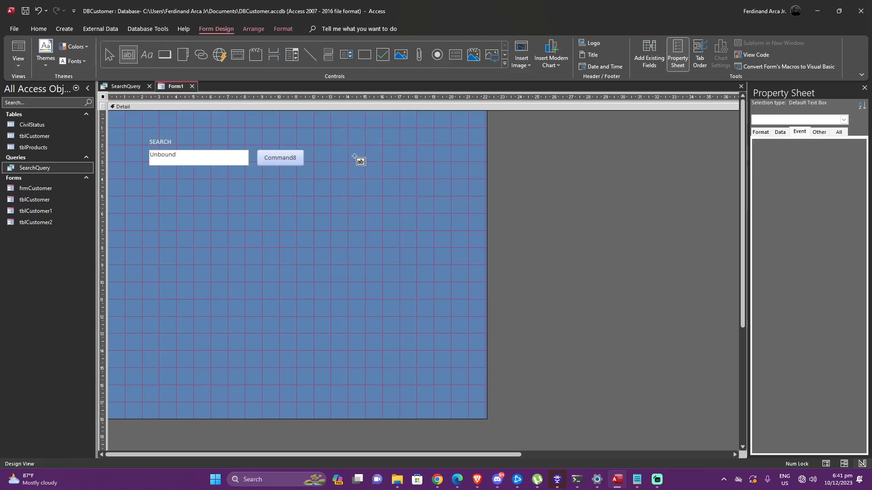
left_click_drag(315, 149, 349, 147)
left_click(410, 162)
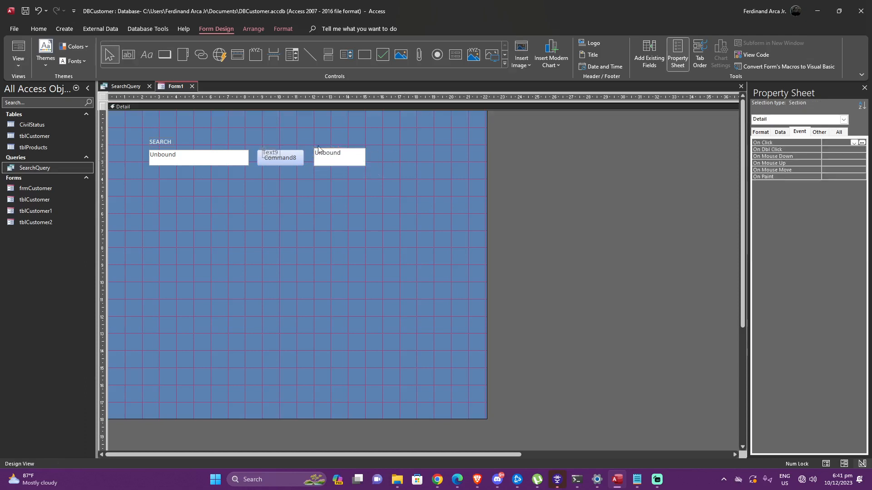
left_click(198, 160)
left_click(341, 158)
left_click_drag(342, 149, 342, 152)
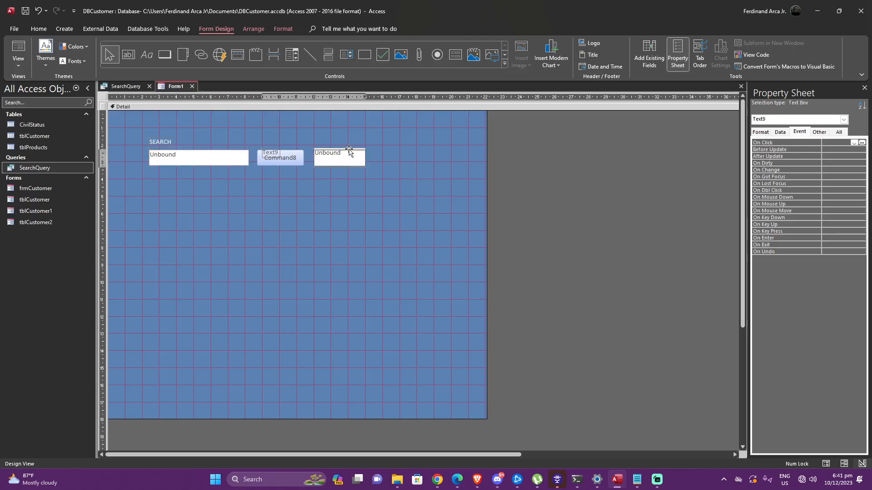
Step: Delete the new text box's label overlapping the command button, and move the text box slightly up and closer to the button
left_click(185, 154)
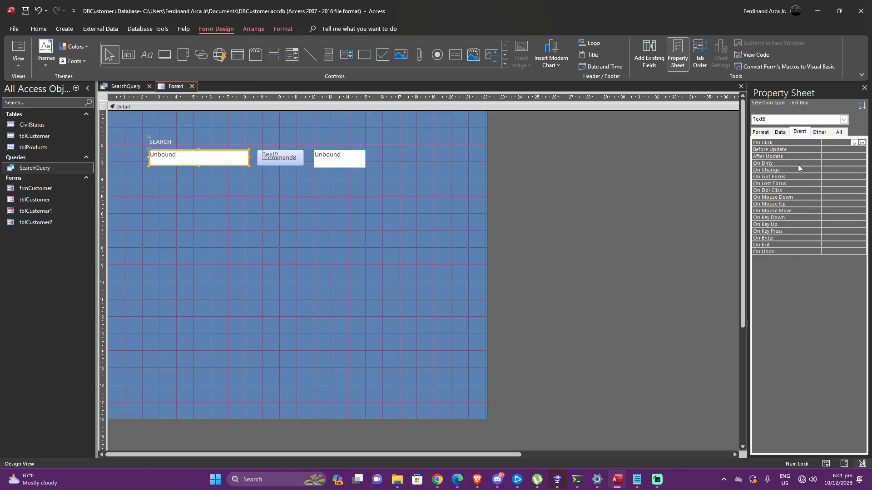
left_click(270, 154)
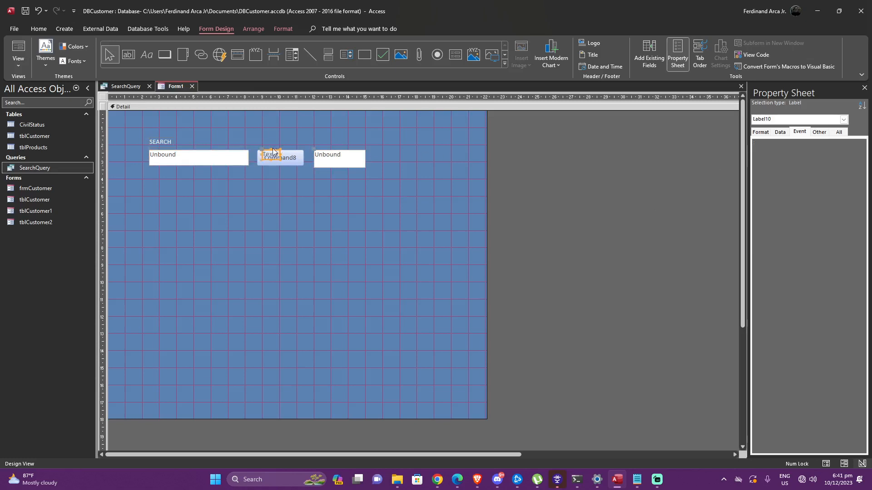
key("Delete")
left_click(286, 158)
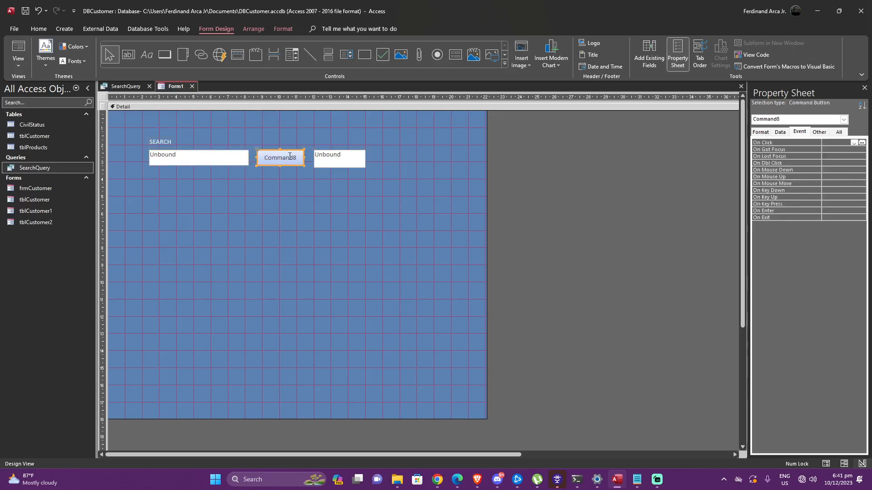
left_click(334, 154)
left_click_drag(336, 150, 331, 148)
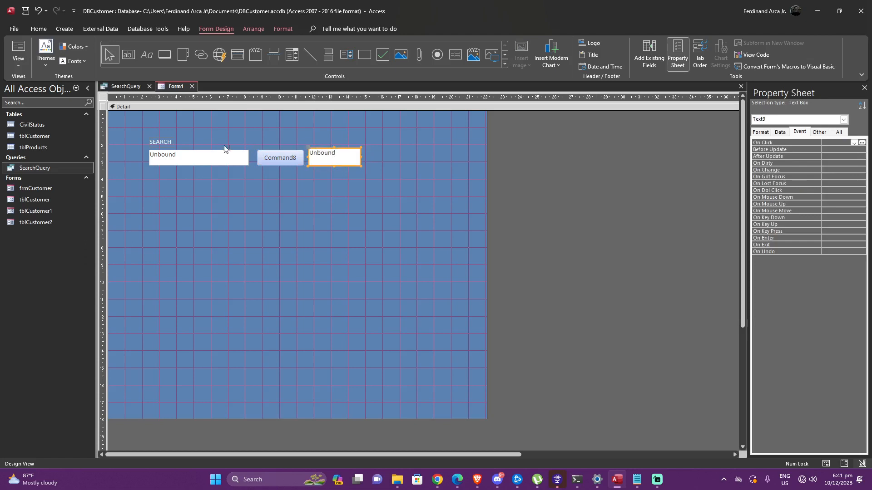
Step: Name the search text box beside the command button txtSearch
left_click(219, 151)
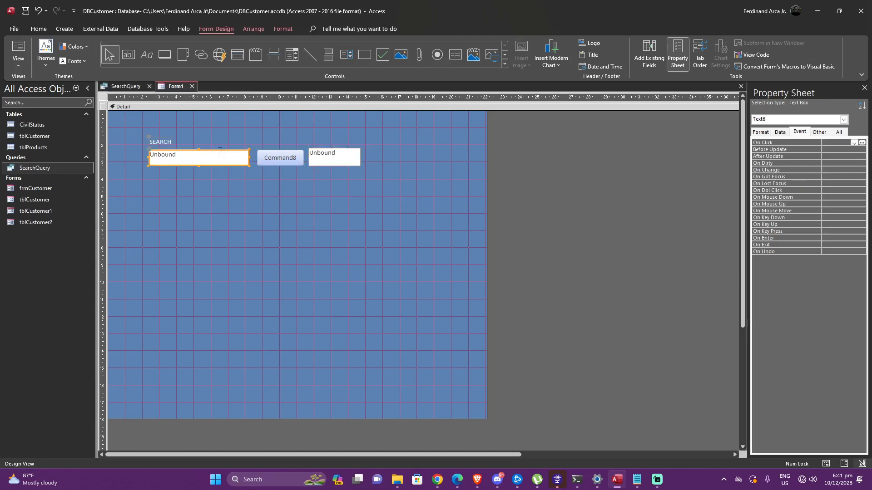
left_click(834, 135)
left_click(801, 143)
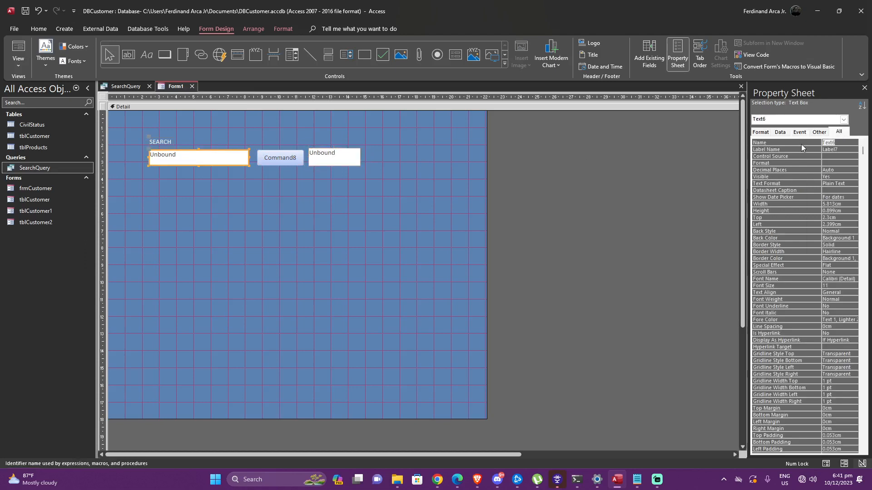
type("txtSearch")
left_click(418, 205)
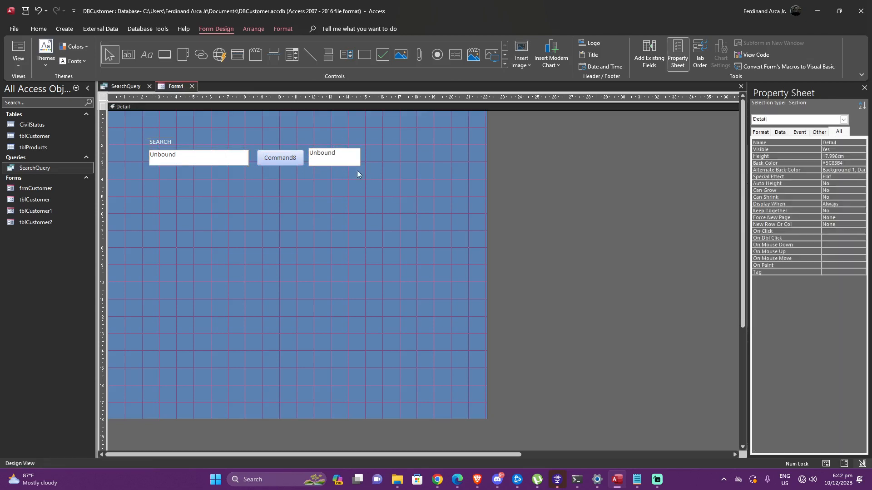
Step: Name the small text box on the far side of the command button txtBind
left_click(345, 160)
left_click(811, 143)
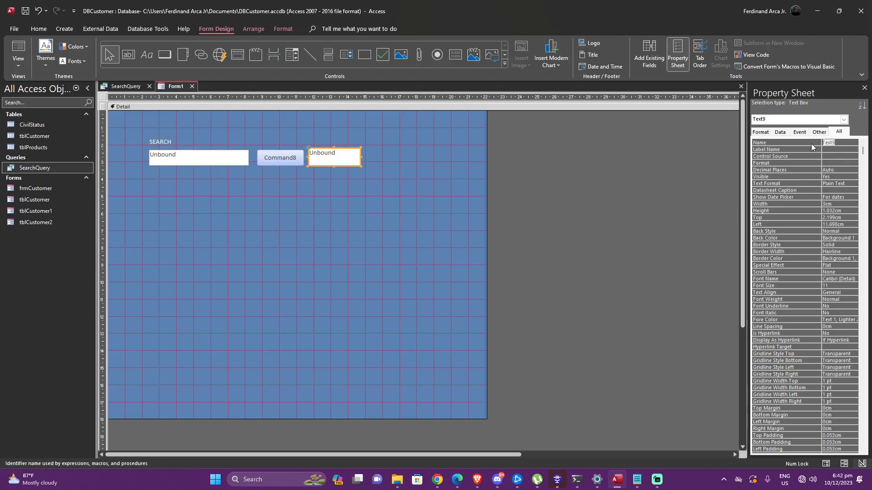
type("txtBind")
left_click(445, 191)
Step: Reduce the txtBind text box to about 0.8 cm high and align it right beside the command button
left_click(335, 156)
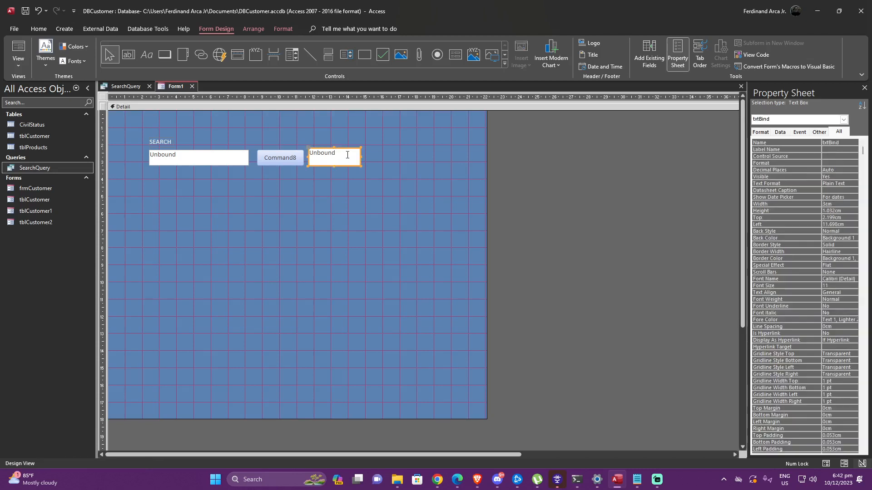
left_click_drag(335, 148, 344, 149)
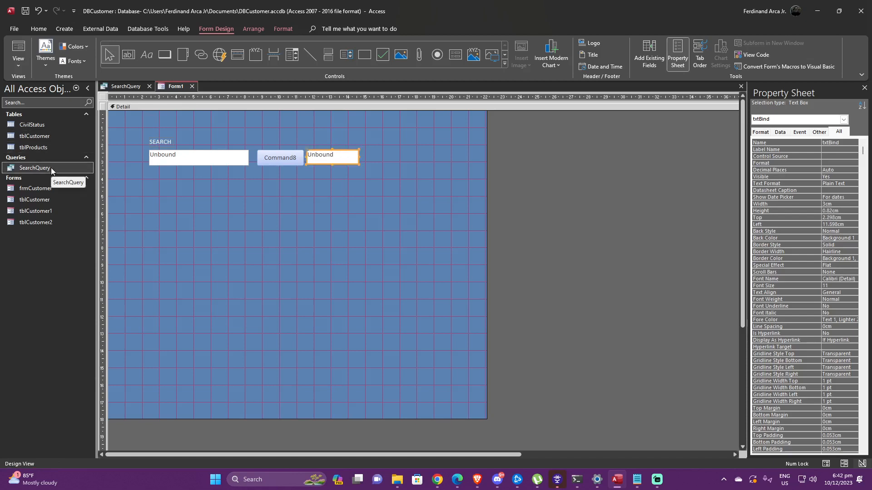
left_click(318, 182)
left_click(350, 154)
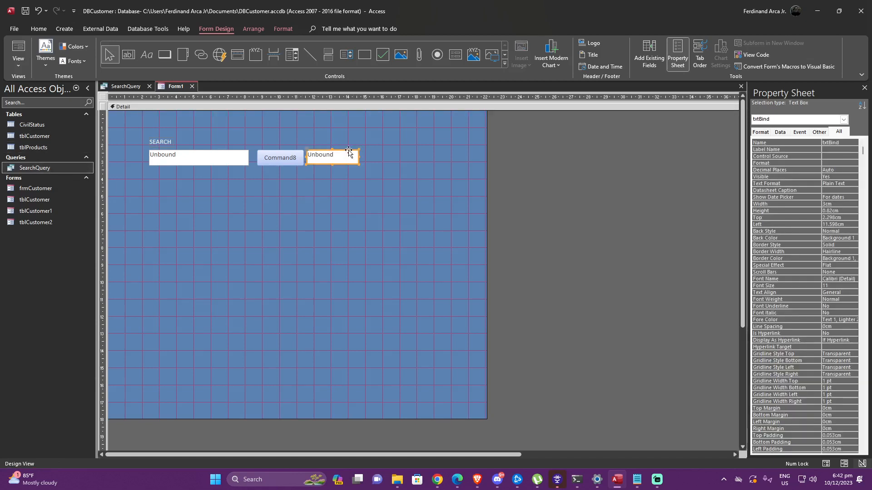
Step: Insert the SearchQuery query below the search controls as a subform, accepting the name SearchQuery subform
left_click(337, 213)
left_click_drag(43, 170, 172, 201)
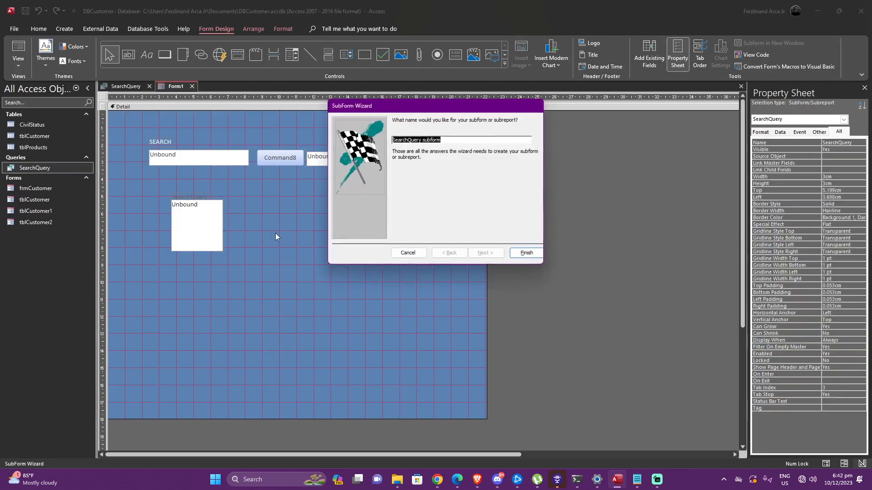
left_click(526, 253)
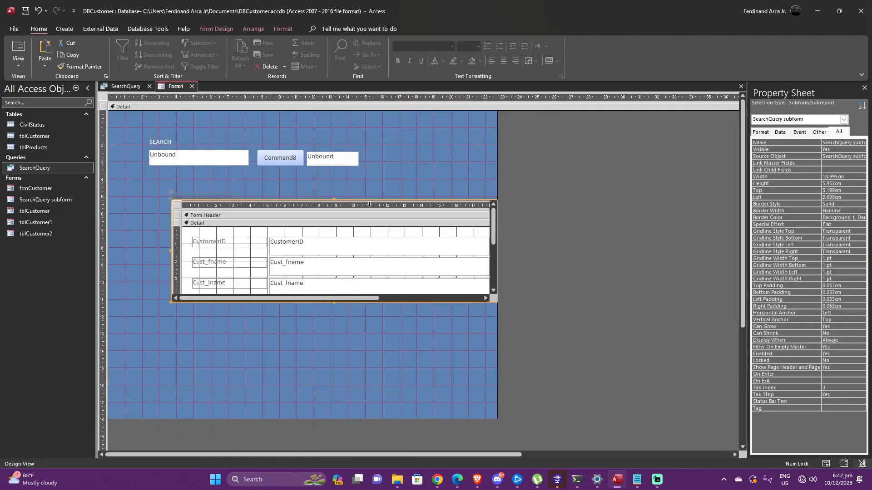
Step: Widen the main form to about 25.8 cm to make room around the subform
left_click_drag(444, 210, 435, 207)
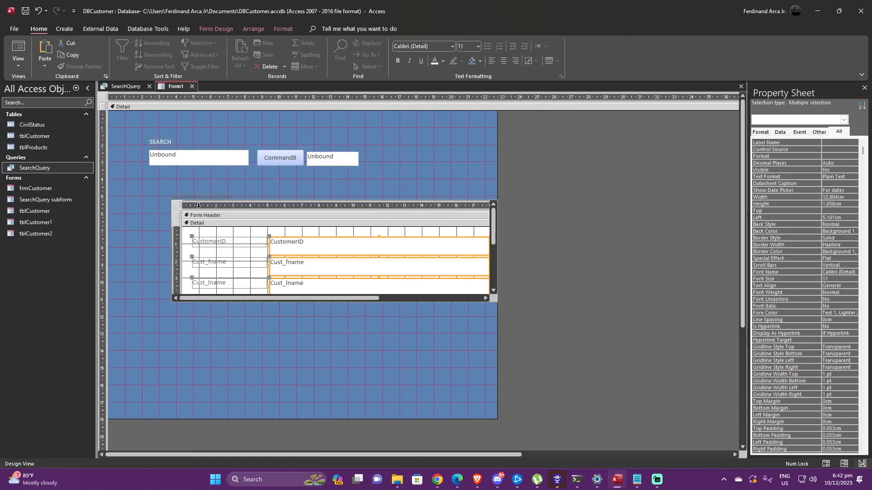
left_click(178, 205)
left_click(513, 340)
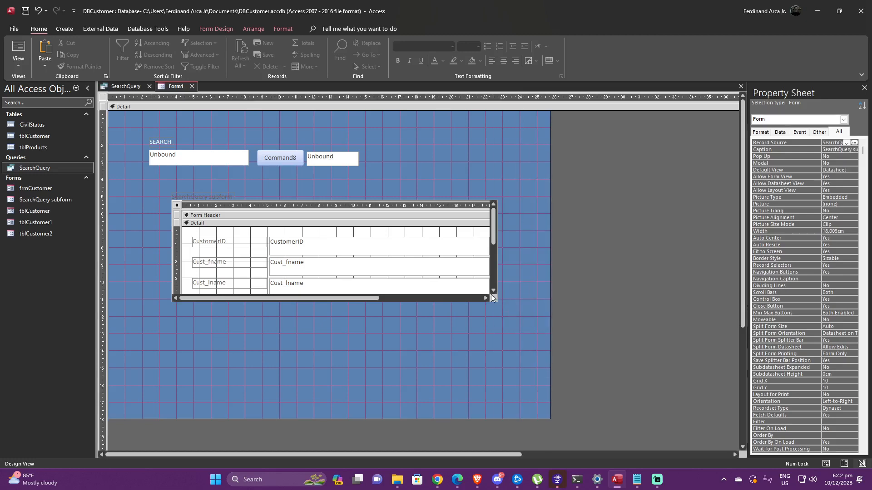
left_click(504, 267)
Step: Switch the form from Design View to Layout View to show the subform as a datasheet
left_click(490, 210)
left_click(18, 55)
left_click(30, 120)
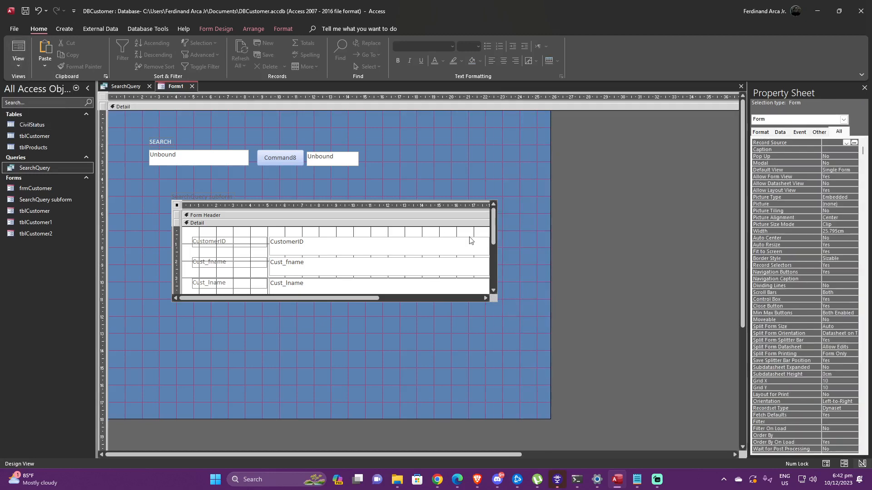
scroll(497, 290, "down", 3)
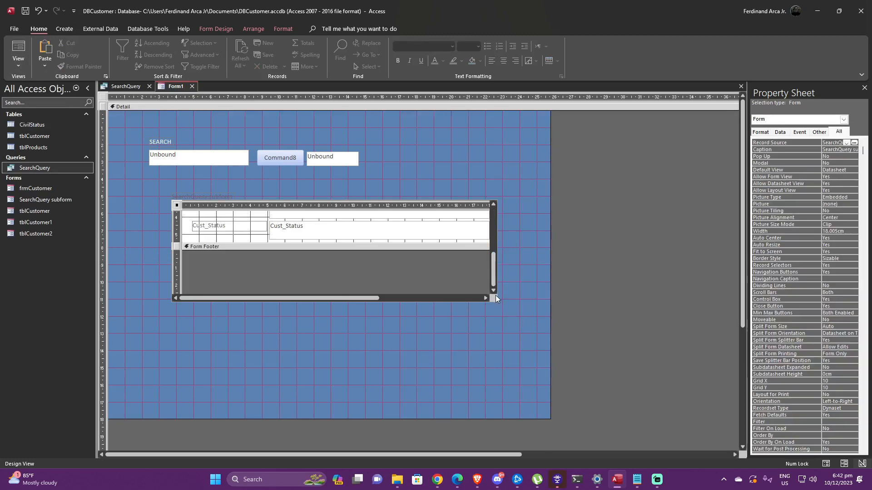
left_click(184, 203)
left_click(18, 58)
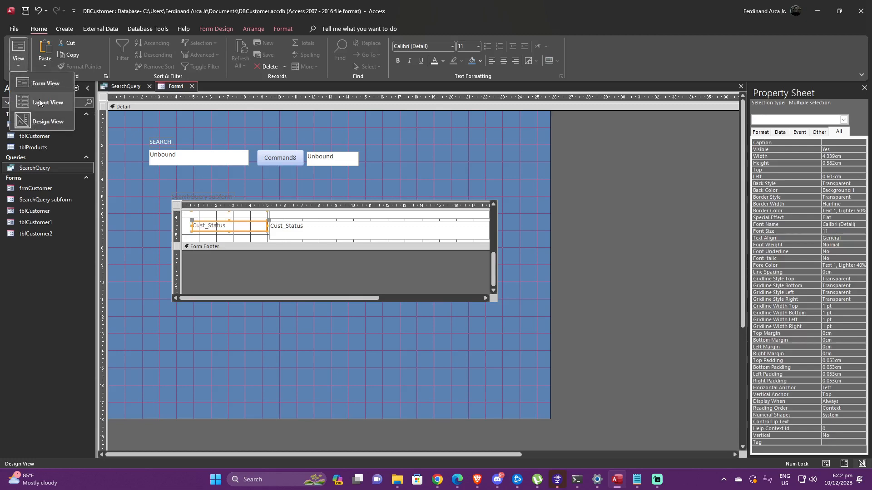
left_click(39, 103)
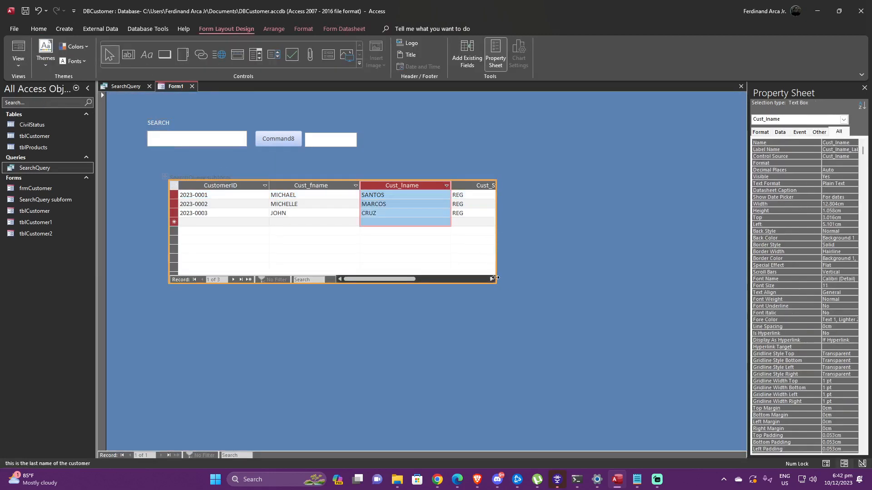
Step: Resize the SearchQuery subform to about 21.9 by 9.1 cm and place it directly below the search text box
left_click_drag(496, 284, 513, 322)
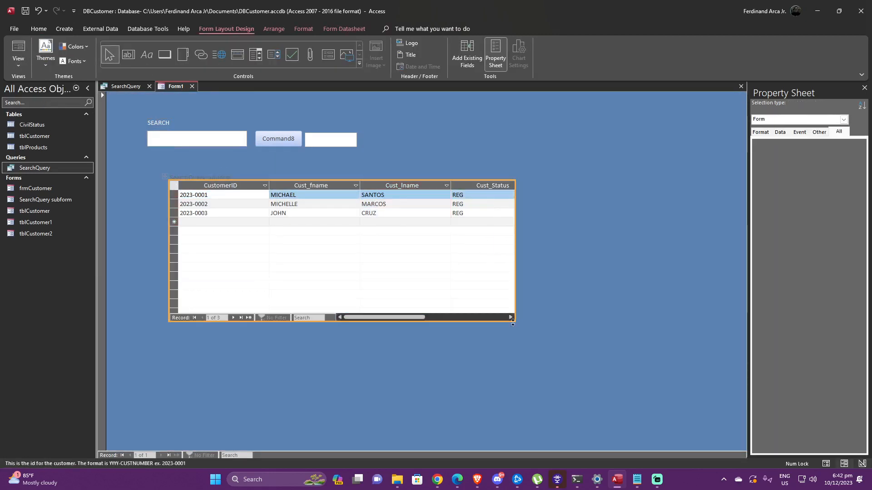
left_click_drag(168, 186, 146, 186)
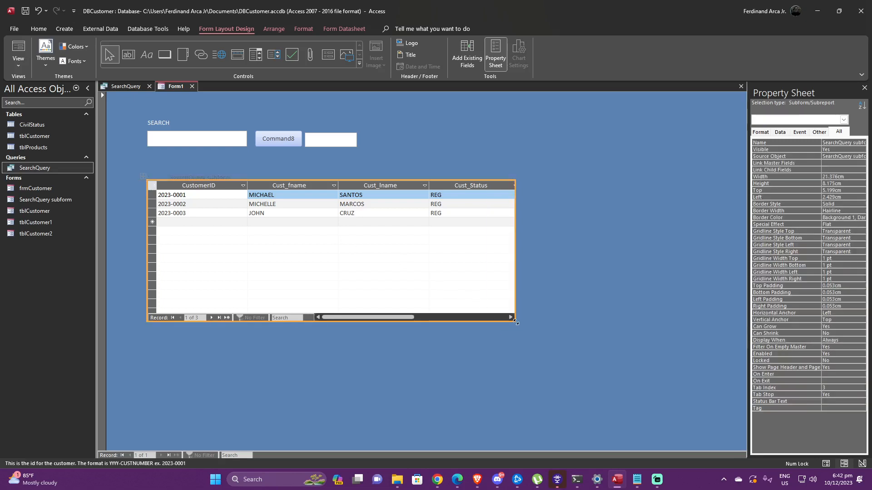
left_click_drag(549, 331, 523, 332)
left_click_drag(146, 179, 148, 154)
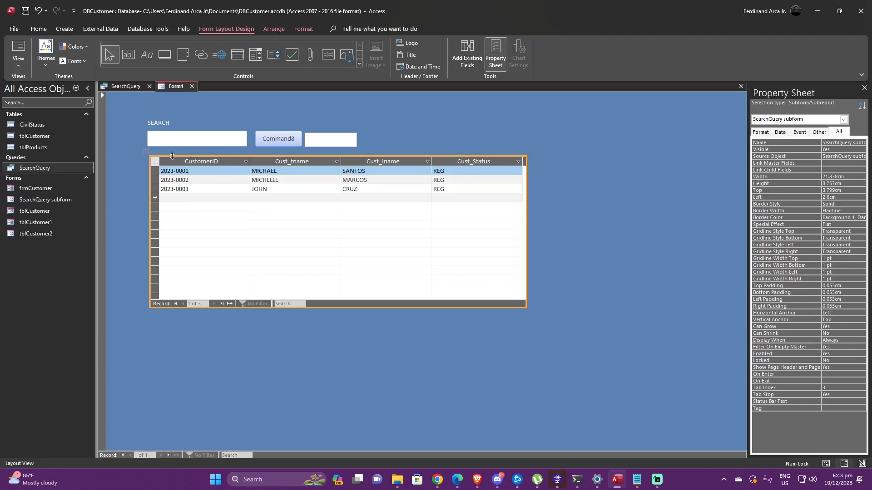
left_click_drag(172, 151, 172, 145)
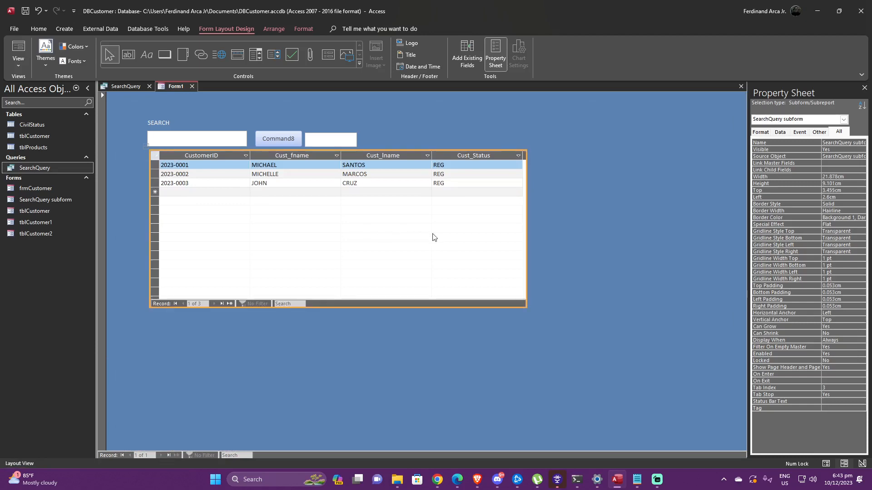
Step: Return the form to Design View and widen the main form to about 28.9 cm
left_click(23, 65)
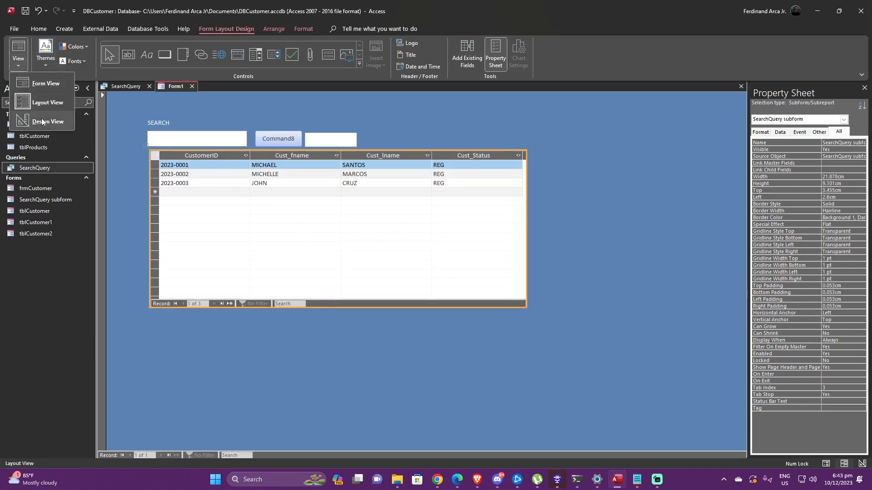
left_click(43, 121)
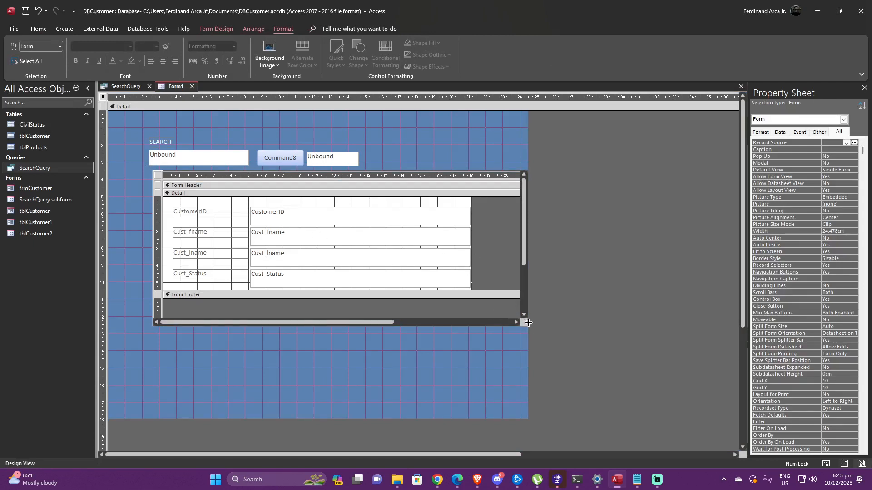
left_click_drag(528, 334, 604, 339)
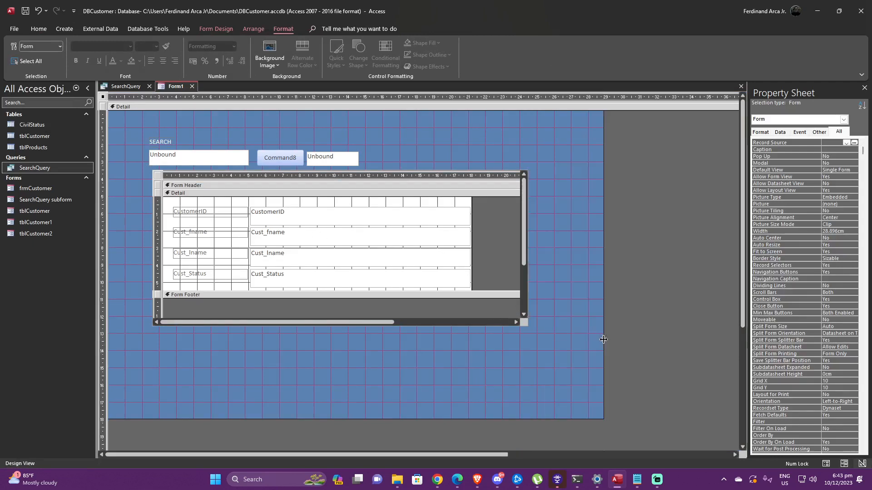
left_click(525, 323)
scroll(523, 252, "down", 2)
scroll(527, 236, "up", 2)
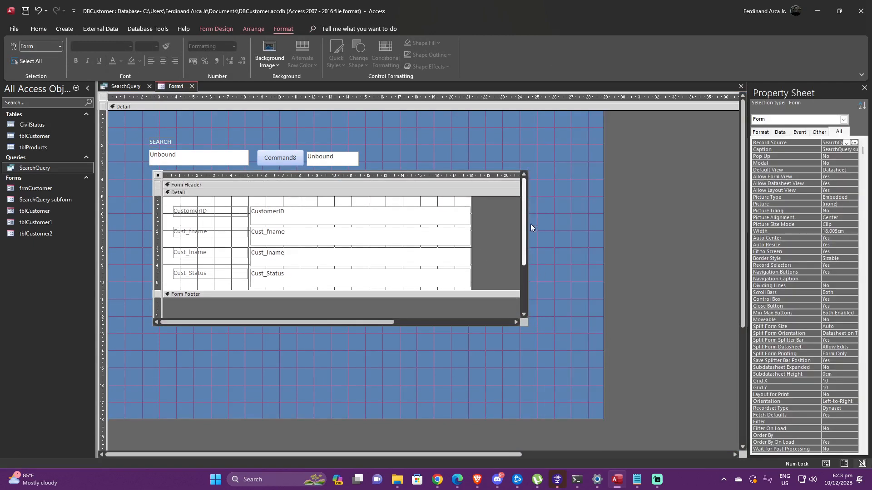
right_click(355, 223)
left_click(391, 222)
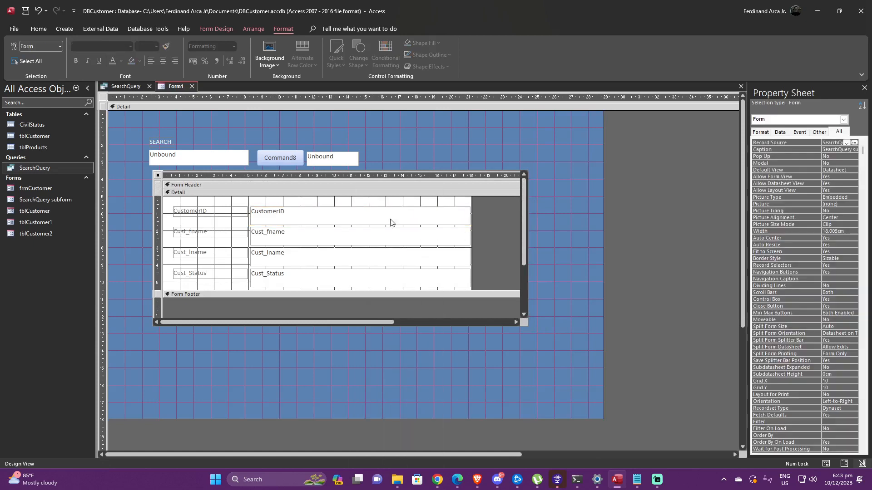
Step: Select all field controls in the subform, then open its Form Footer to about 1 cm and extend its Detail section to about 6.7 cm
left_click_drag(243, 204, 435, 315)
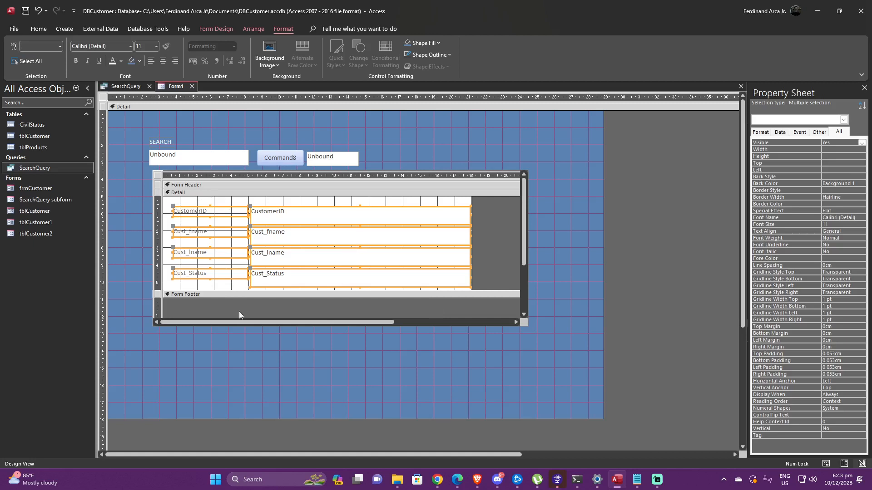
left_click_drag(240, 296, 240, 313)
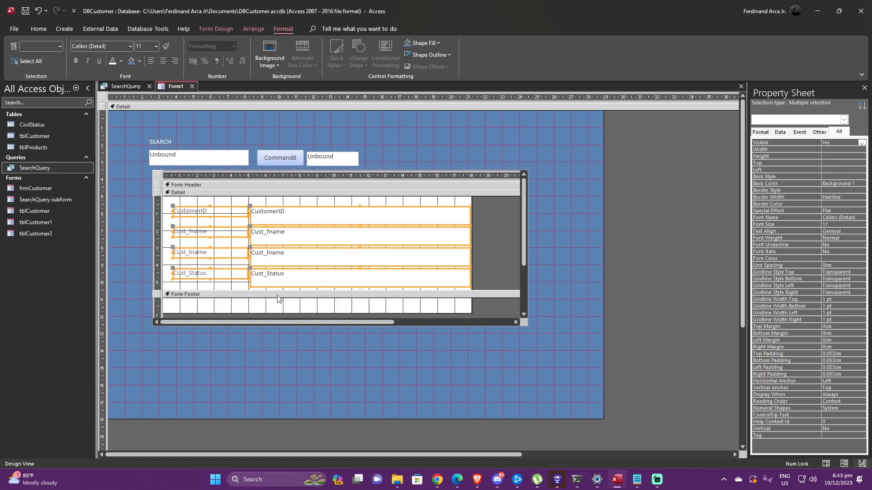
left_click_drag(279, 290, 284, 310)
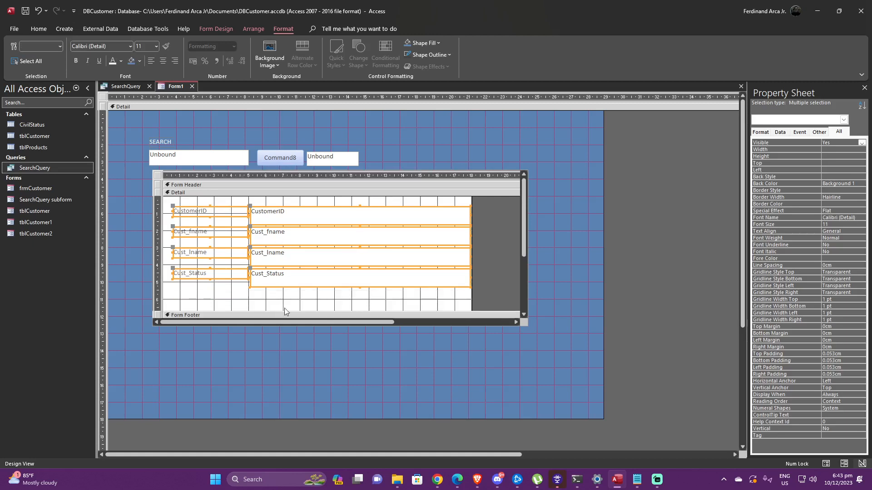
Step: Arrange all the selected field controls in the subform in a tabular layout
right_click(350, 209)
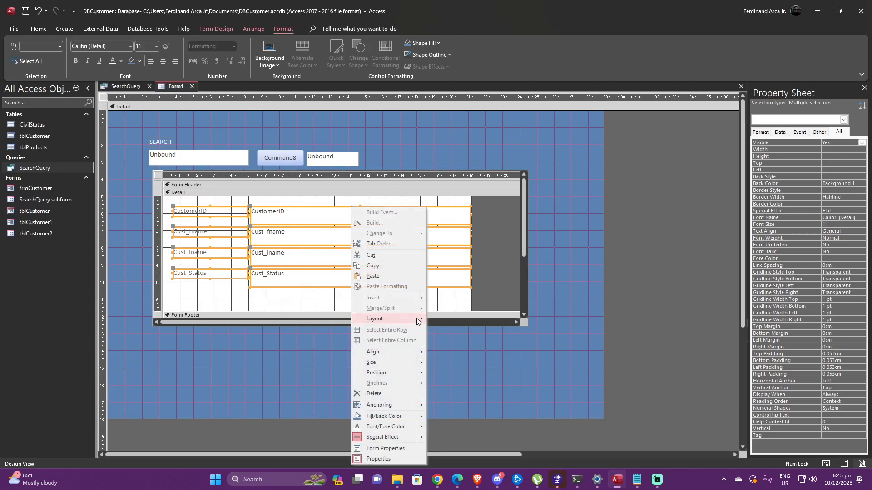
left_click(442, 320)
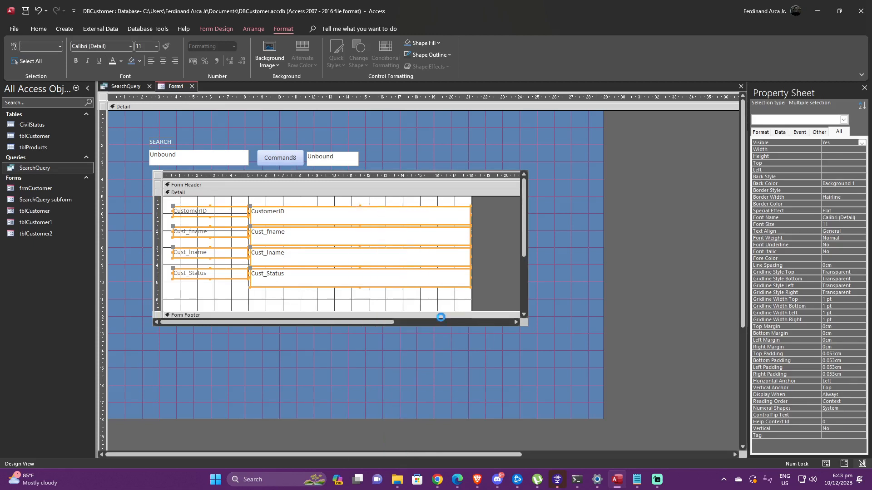
left_click(399, 272)
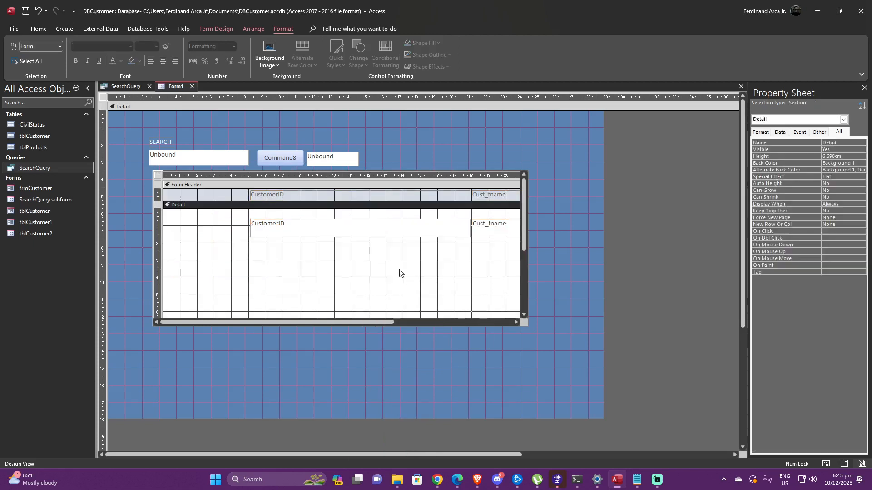
Step: Move the subform's tabular fields and their header labels left to about 0.29 cm from the form's left edge
left_click(354, 229)
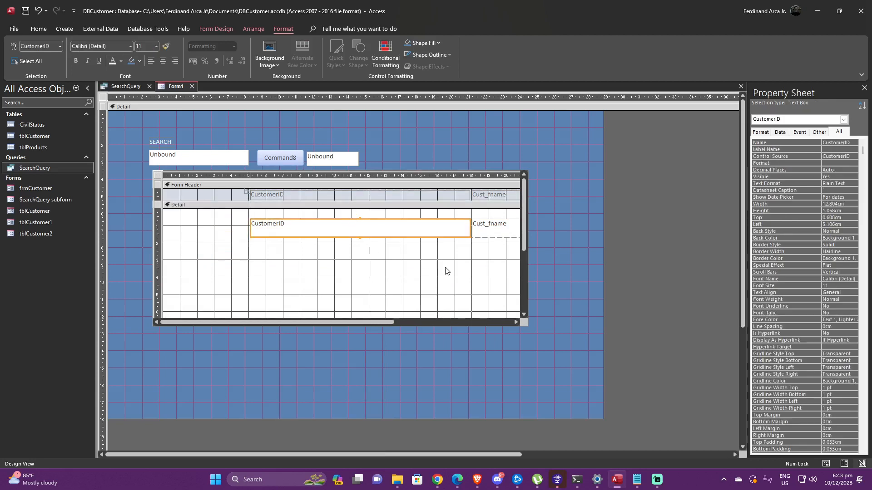
left_click_drag(458, 273, 339, 197)
left_click_drag(247, 191, 164, 193)
left_click(407, 265)
left_click(374, 228)
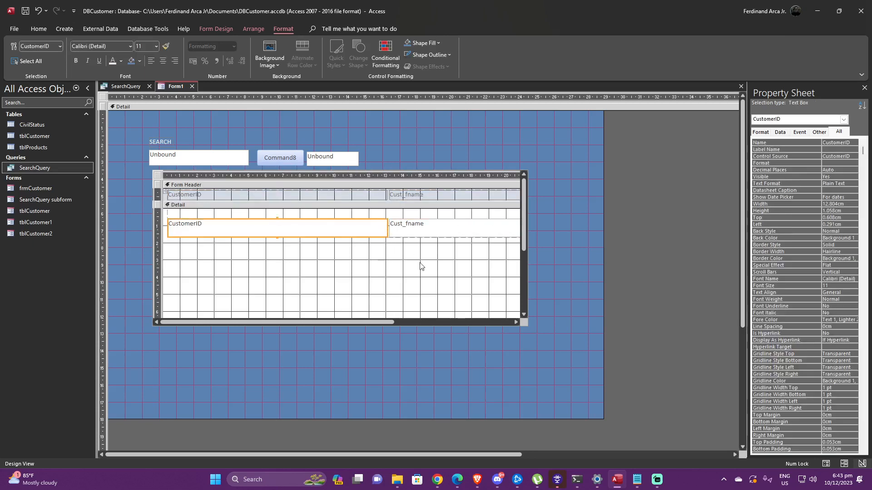
Step: Remove the layout from the CustomerID and Cust_fname controls in the subform
left_click_drag(458, 269, 359, 193)
right_click(396, 196)
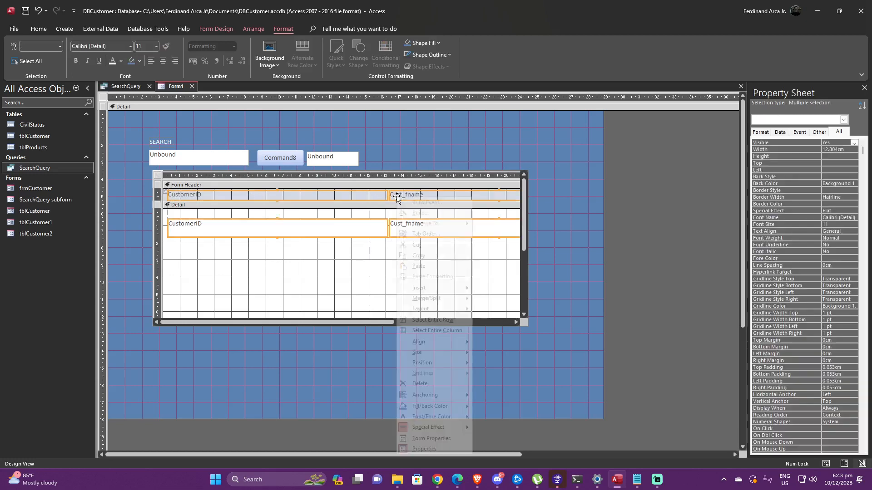
mouse_move(461, 310)
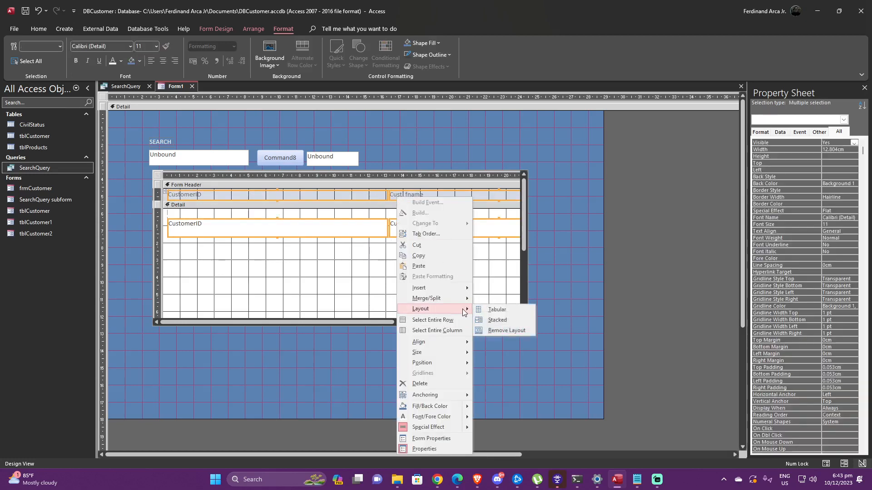
left_click(500, 332)
left_click(380, 269)
Step: Narrow the Cust_lname column to about 3.2 cm and the Cust_Status column to about 2.9 cm
left_click(381, 227)
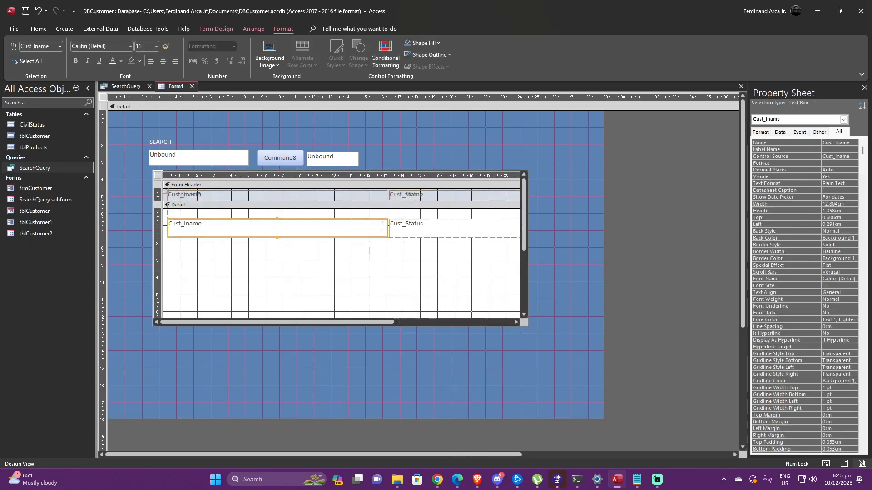
left_click_drag(387, 227, 223, 225)
left_click(261, 196)
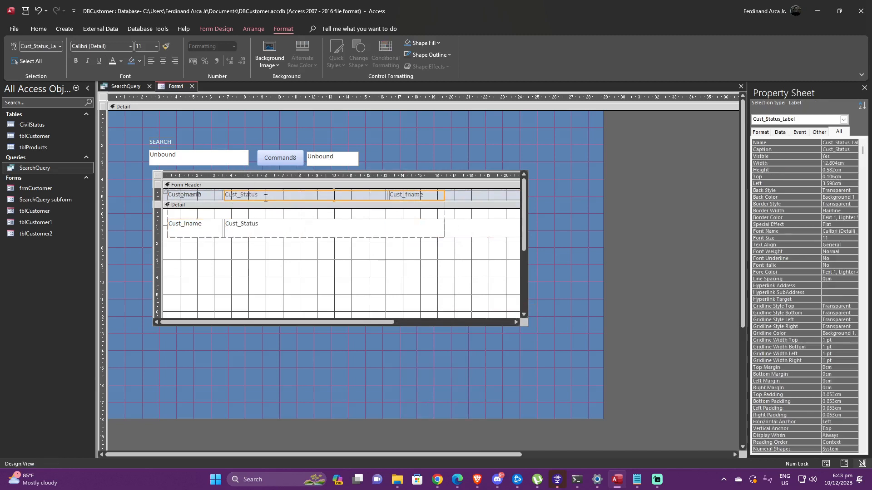
left_click_drag(446, 195, 274, 194)
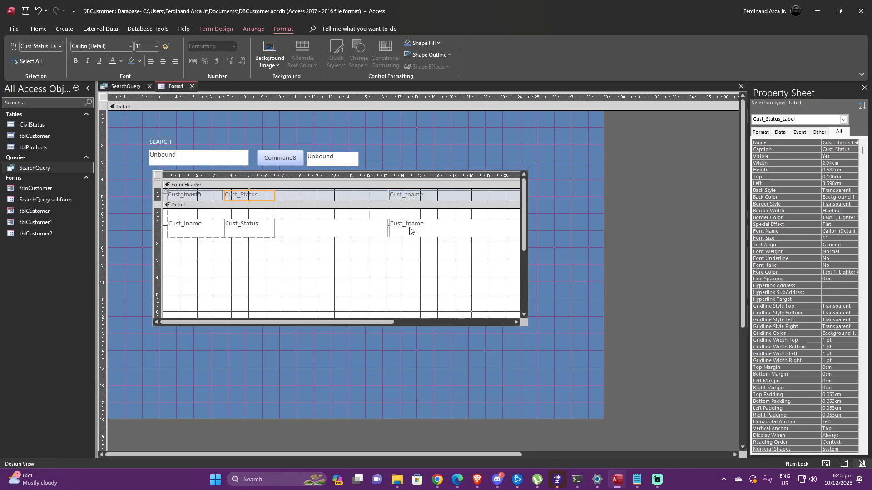
Step: Narrow the CustomerID text box and its header label to about 6.2 cm
left_click(370, 231)
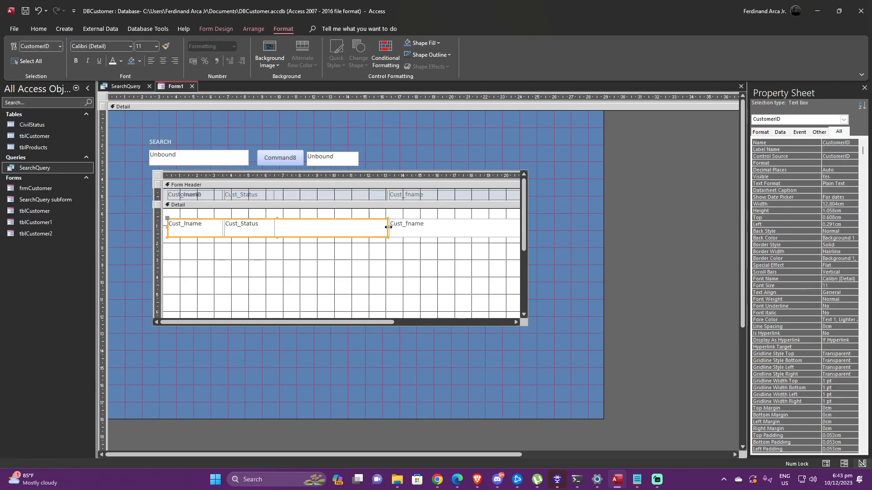
left_click_drag(388, 227, 274, 226)
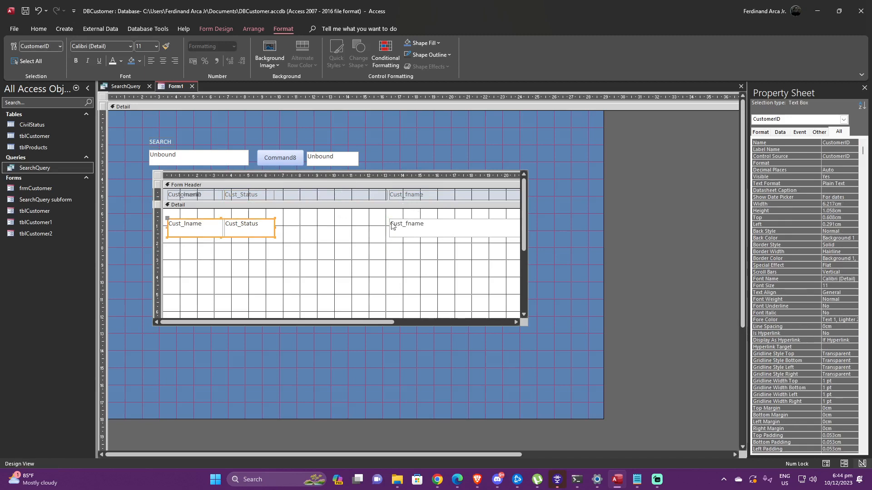
left_click(394, 198)
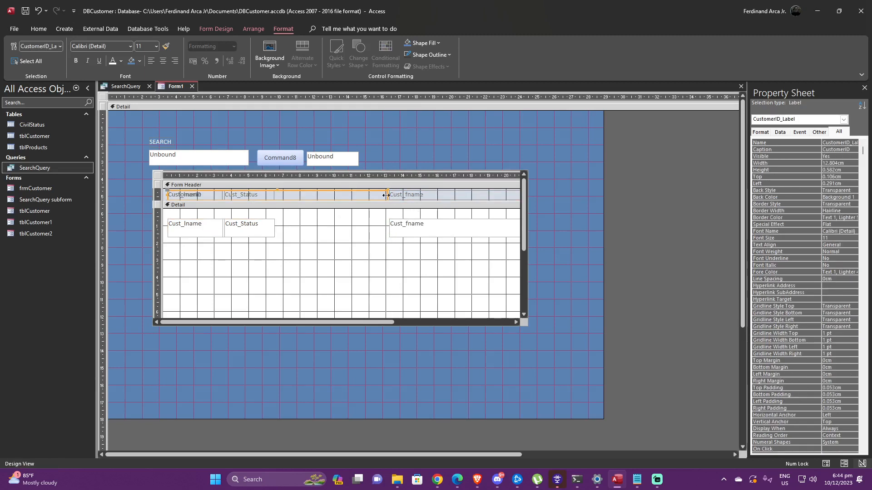
left_click_drag(381, 195, 275, 195)
Step: Move the Cust_fname label and text box left to about 6.8 cm, just beside the Cust_Status column
left_click(399, 192)
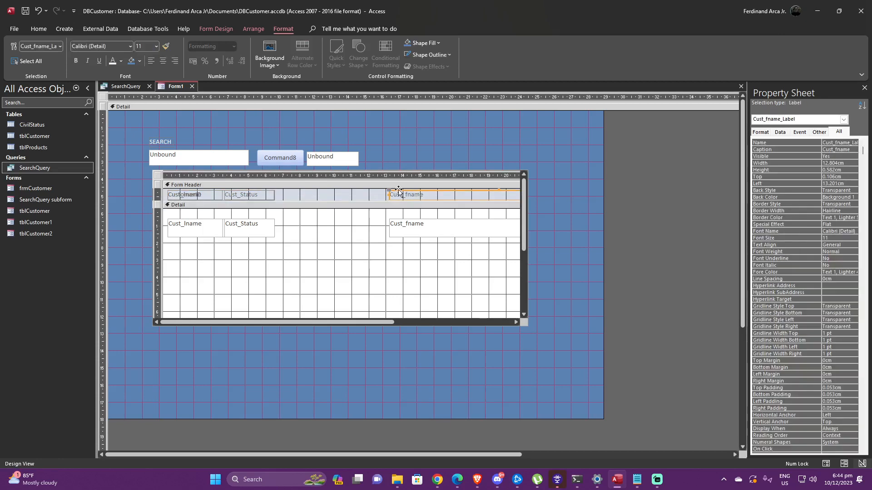
left_click_drag(398, 192, 287, 191)
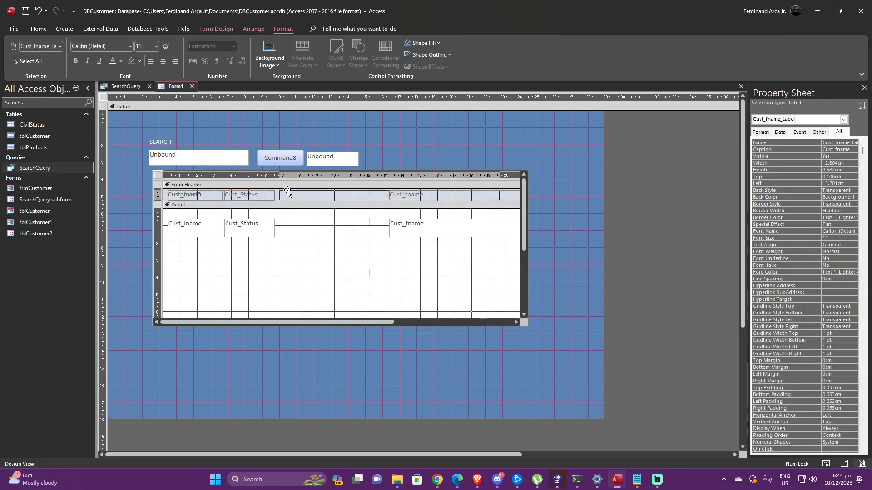
left_click(408, 223)
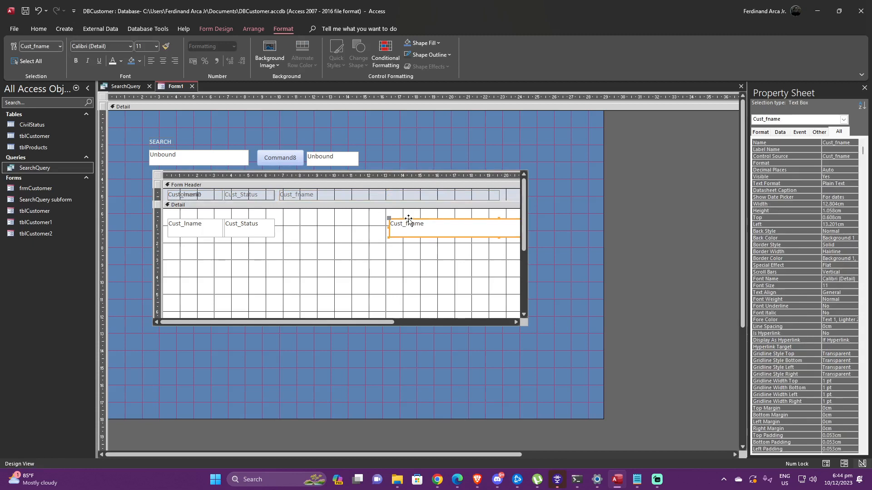
left_click_drag(408, 220, 298, 221)
Step: Narrow the Cust_fname text box and its header label to about 4 cm
left_click(492, 232)
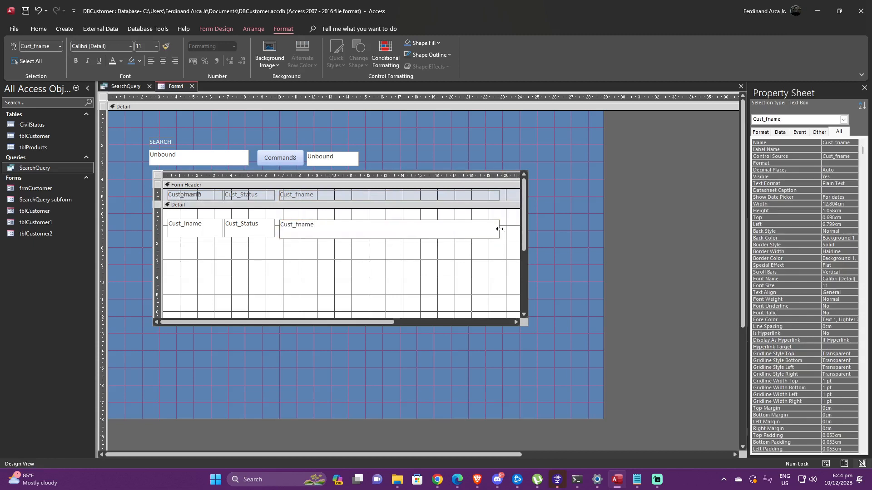
left_click_drag(499, 229, 331, 219)
left_click(486, 198)
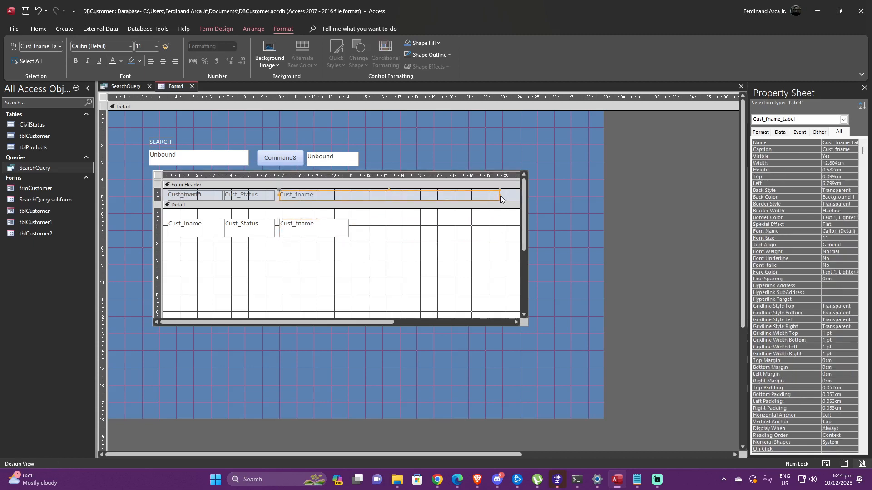
left_click_drag(501, 195, 347, 197)
left_click(415, 284)
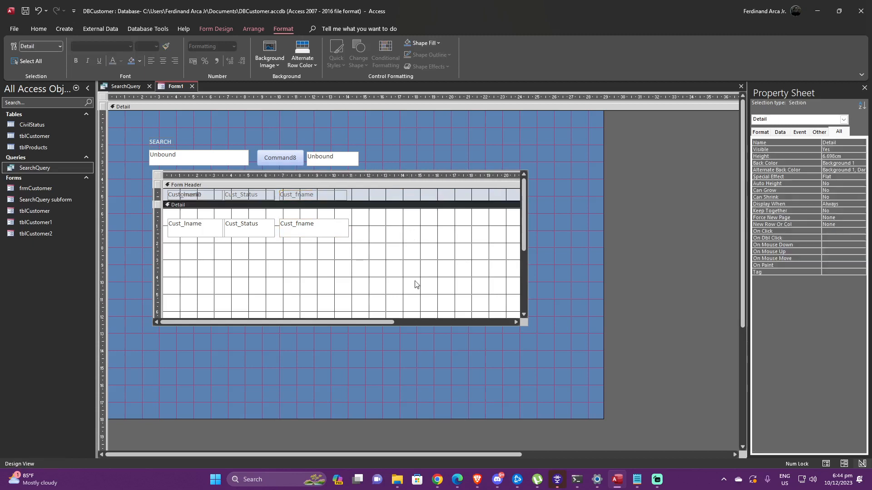
left_click(384, 323)
left_click(403, 323)
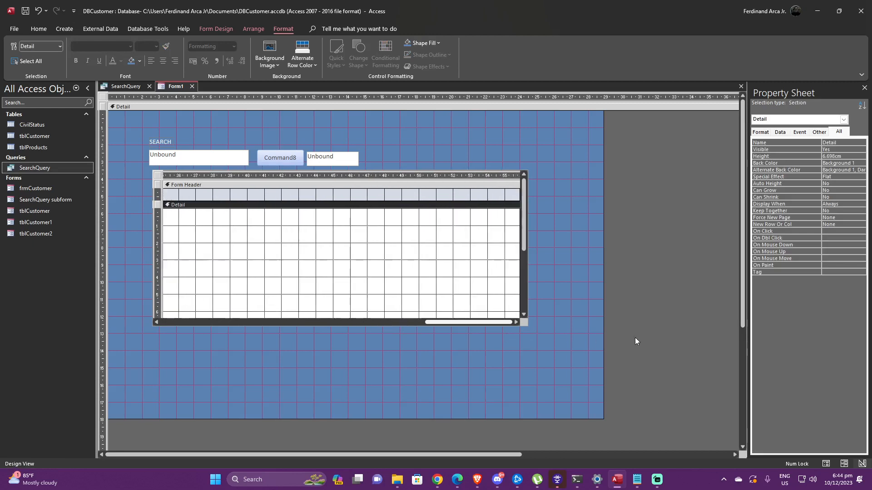
left_click_drag(489, 332, 336, 332)
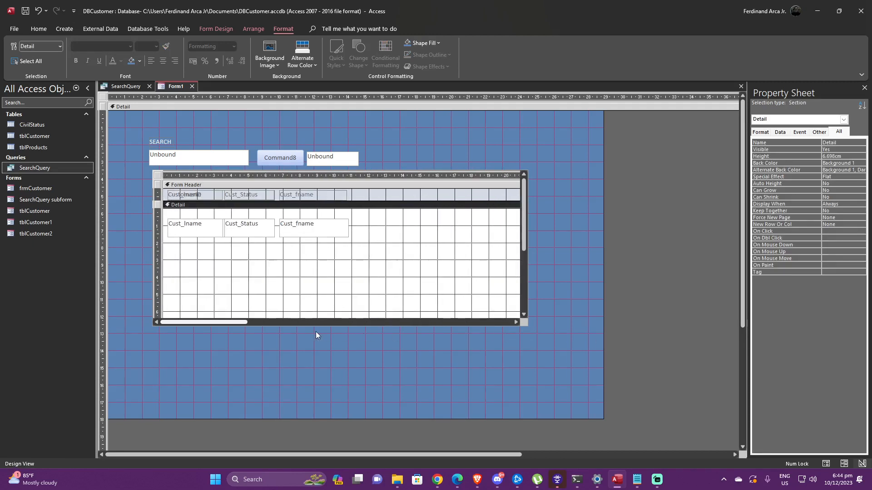
Step: Lower the Cust_lname and Cust_Status text boxes to about 0.8 cm and move the Cust_fname label right to about 9.9 cm
left_click(244, 227)
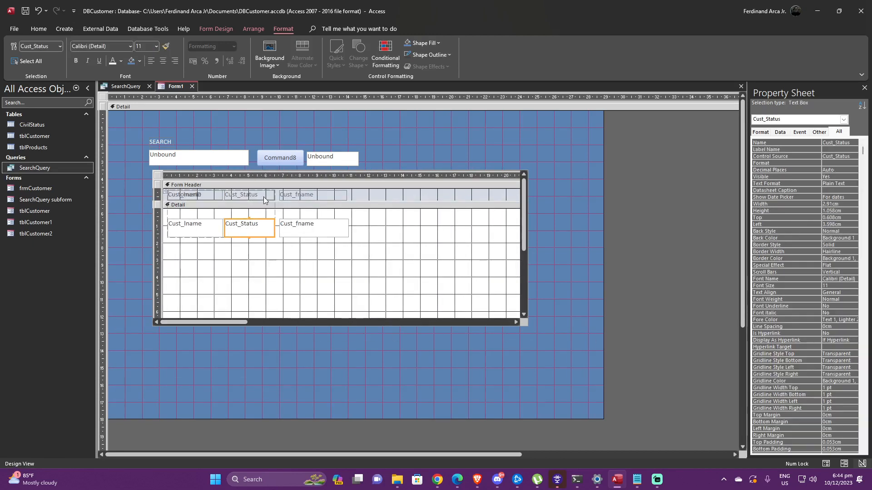
mouse_move(258, 220)
left_mouse_down()
mouse_move(369, 224)
mouse_move(256, 222)
left_mouse_up()
left_click(258, 221)
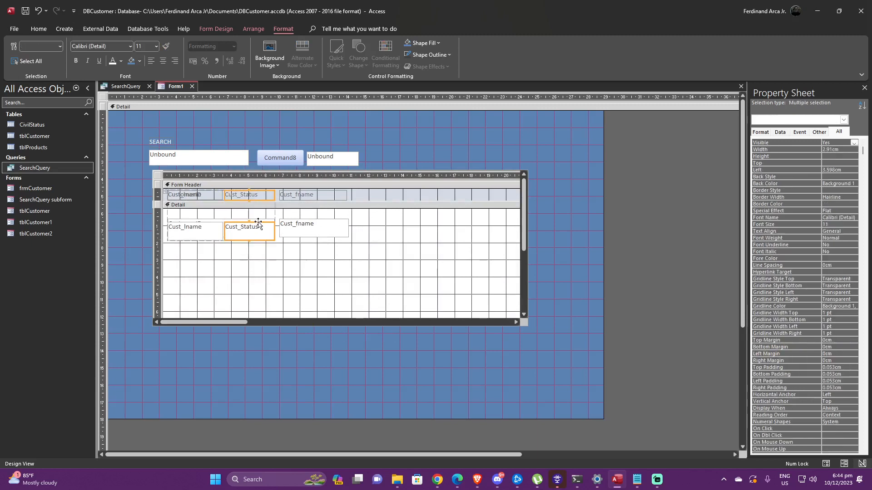
left_click_drag(323, 195, 380, 192)
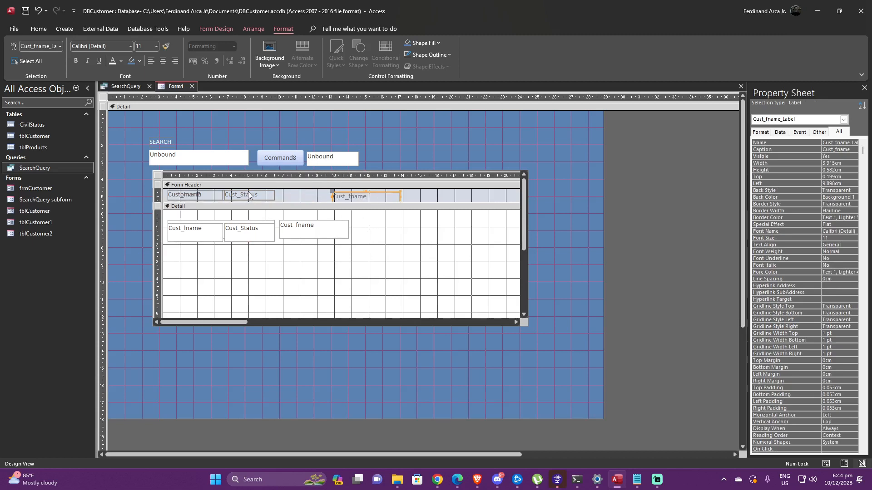
Step: Widen the Cust_Status label and text box to 5 cm
left_click(249, 193)
left_click_drag(255, 192, 310, 195)
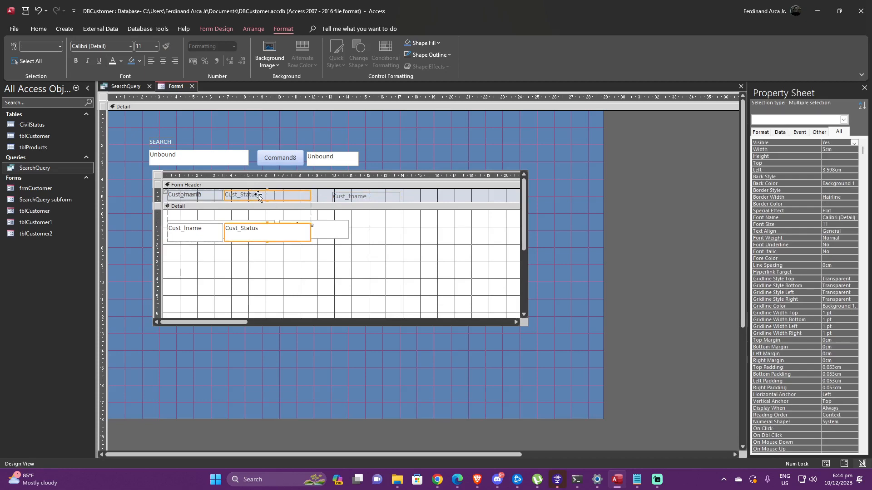
left_click(224, 194)
Step: Select every control in the subform's header and Detail section and remove their layout
left_click(353, 277)
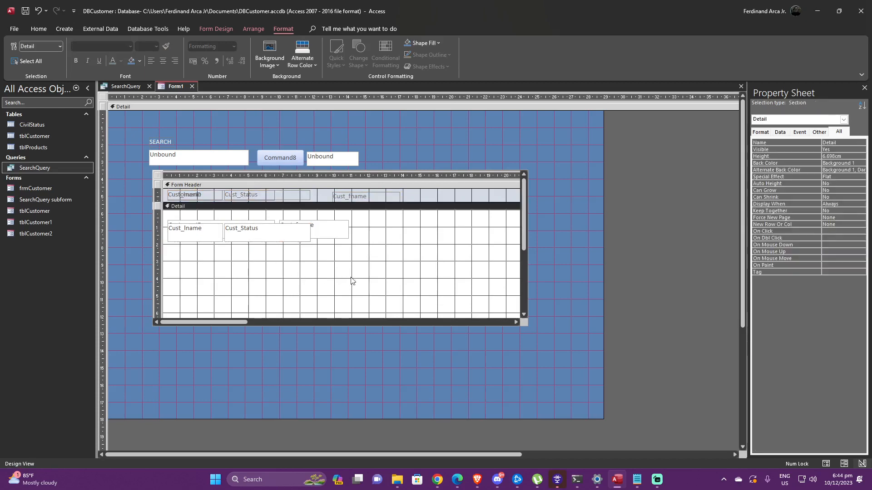
left_click_drag(360, 279, 178, 194)
right_click(281, 196)
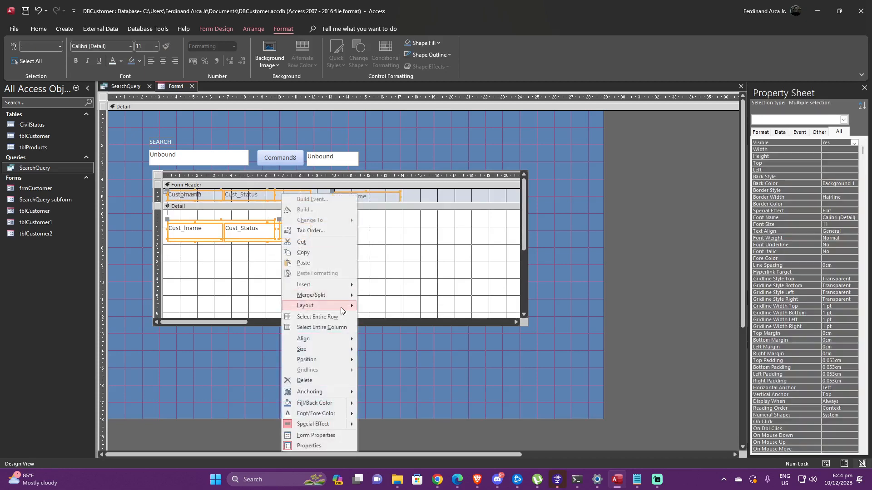
mouse_move(350, 308)
left_click(395, 328)
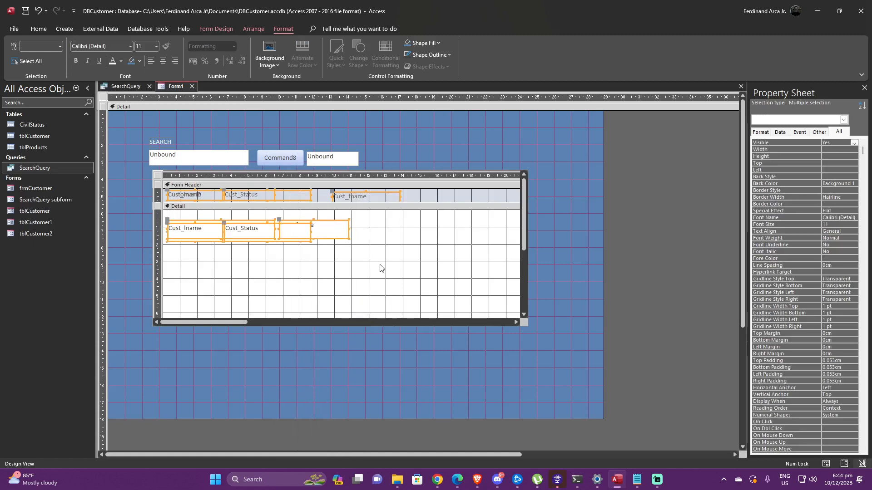
left_click(395, 238)
Step: Move the Cust_fname text box right so that it sits below its header label at about 10 cm
left_click(336, 221)
left_click_drag(336, 221, 366, 220)
left_click(348, 262)
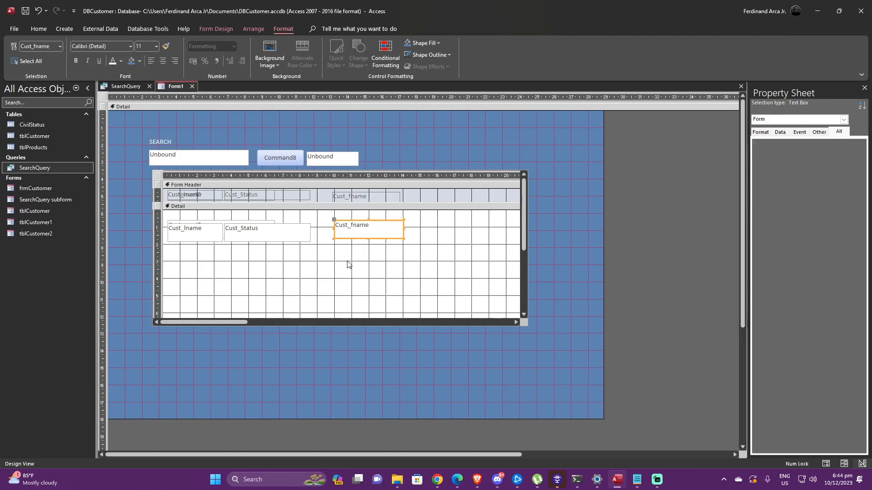
Step: Move the Cust_Status text box and its header label directly to the right of the Cust_fname controls
left_click(292, 237)
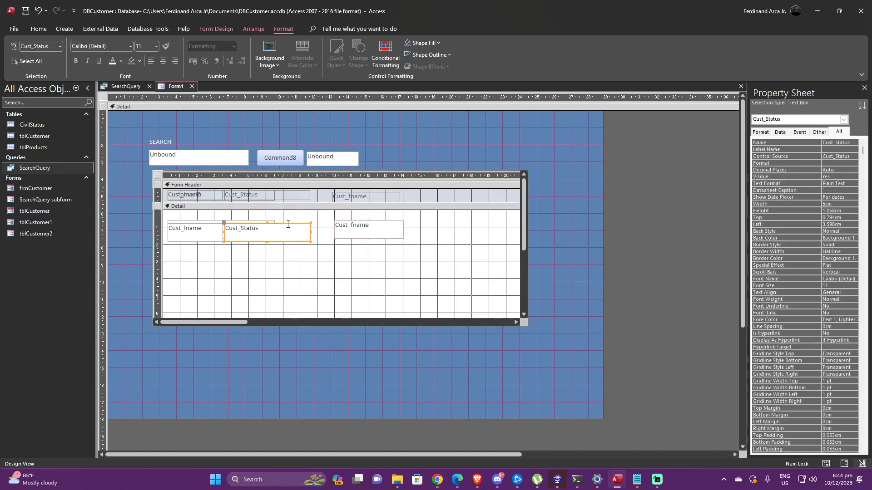
left_click(288, 224)
left_click(296, 224)
left_click_drag(299, 226, 481, 220)
left_click_drag(284, 195, 480, 192)
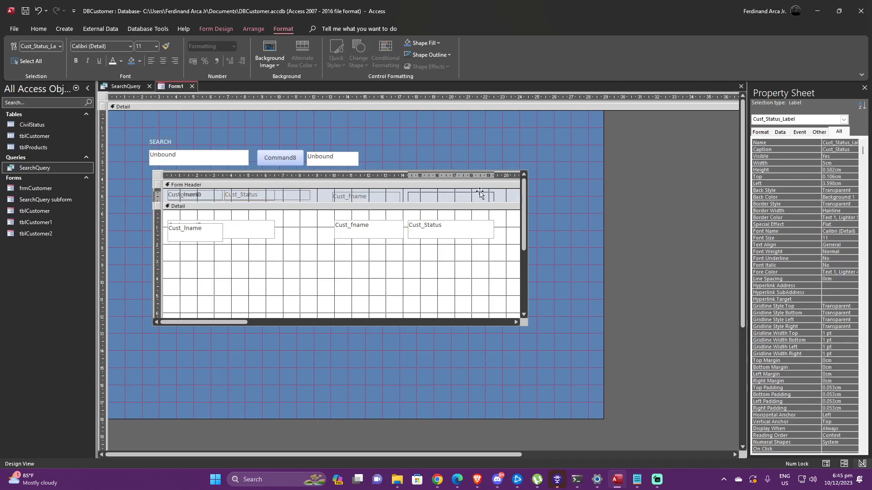
Step: Move the Cust_lname text box just left of the Cust_fname box and narrow the CustomerID text box to about 3.2 cm
left_click(216, 233)
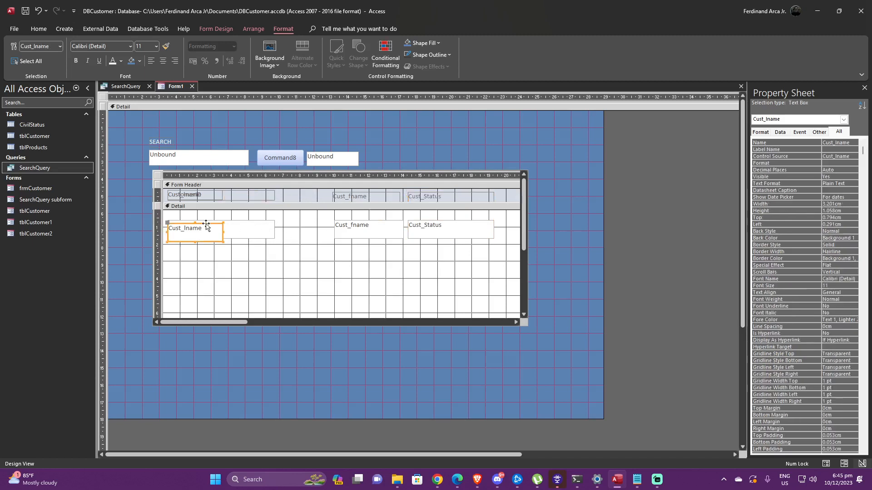
mouse_move(206, 226)
left_mouse_down()
mouse_move(320, 228)
mouse_move(222, 229)
left_mouse_up()
left_click(262, 224)
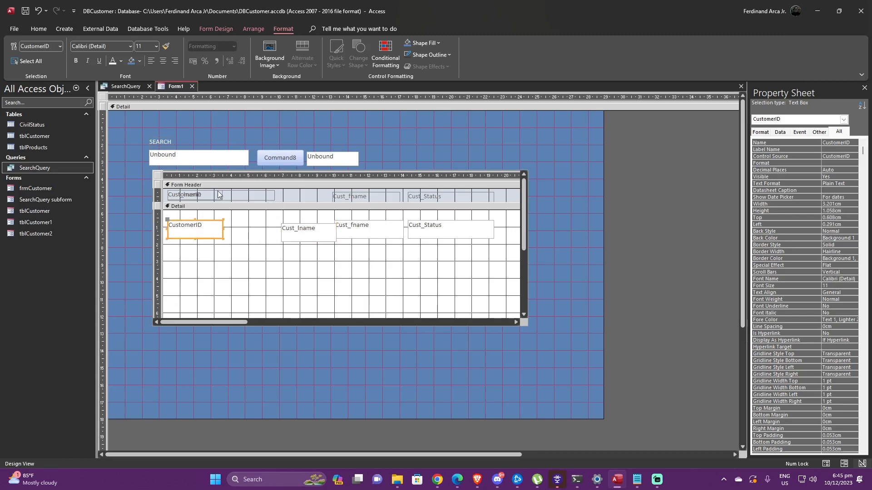
Step: Narrow the CustomerID header label to match its text box and move the Cust_lname label and text box beside the CustomerID controls at about 4 cm
left_click(221, 193)
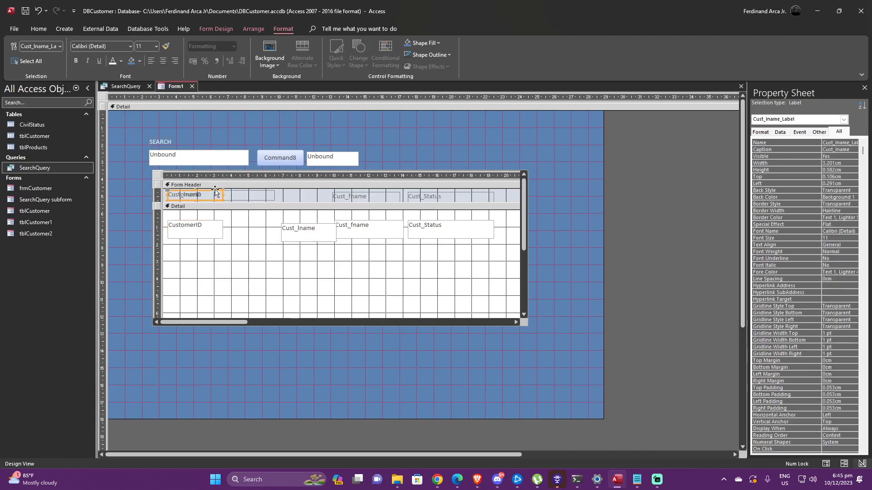
mouse_move(215, 191)
left_mouse_down()
mouse_move(319, 195)
mouse_move(226, 196)
left_mouse_up()
left_click(248, 194)
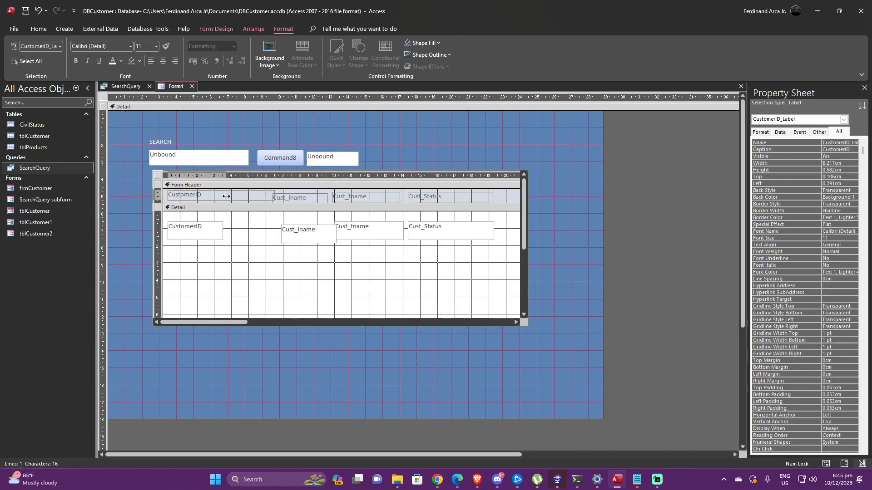
left_click(293, 195)
left_click_drag(293, 194, 252, 195)
left_click(297, 224)
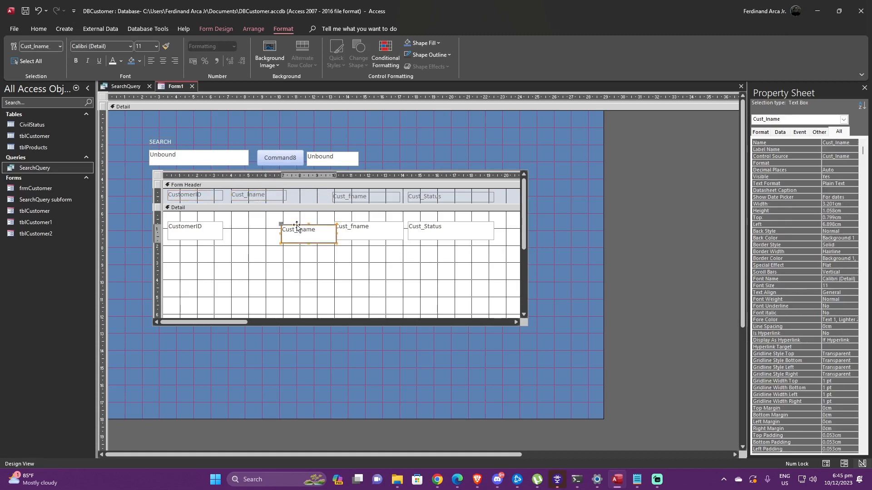
left_click_drag(297, 224, 249, 225)
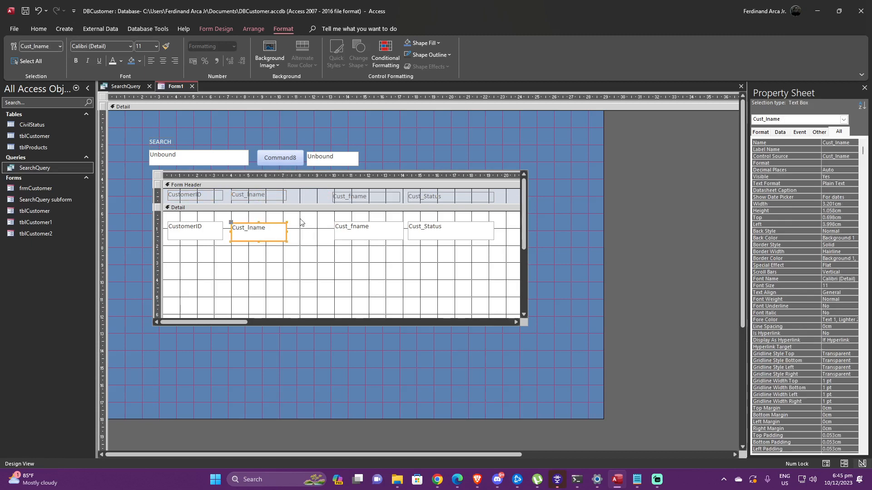
Step: Move the Cust_fname and Cust_Status text boxes and their header labels left to about 8 cm and 13 cm, closing the gaps after Cust_lname
left_click(336, 195)
left_click_drag(347, 193, 315, 191)
left_click_drag(347, 224, 319, 224)
left_click(431, 225)
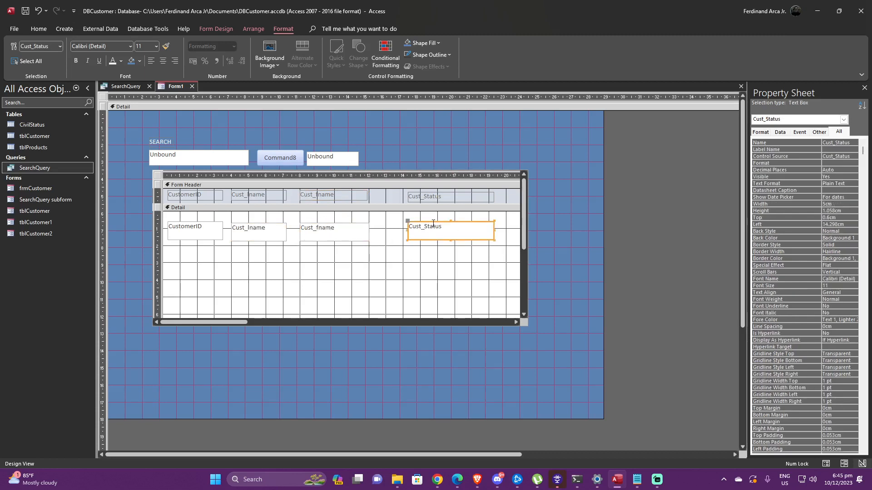
left_click_drag(433, 223, 418, 194)
left_click(443, 353)
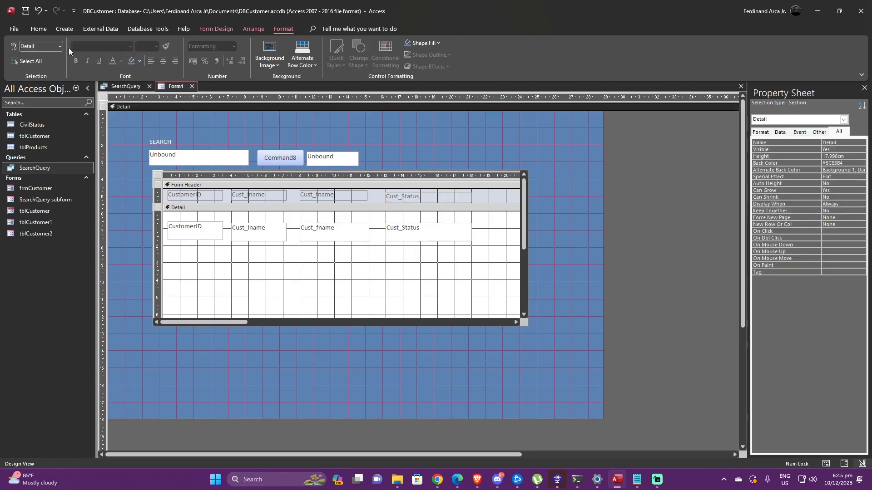
Step: Preview the search form in Form View and return to Design View
left_click(463, 97)
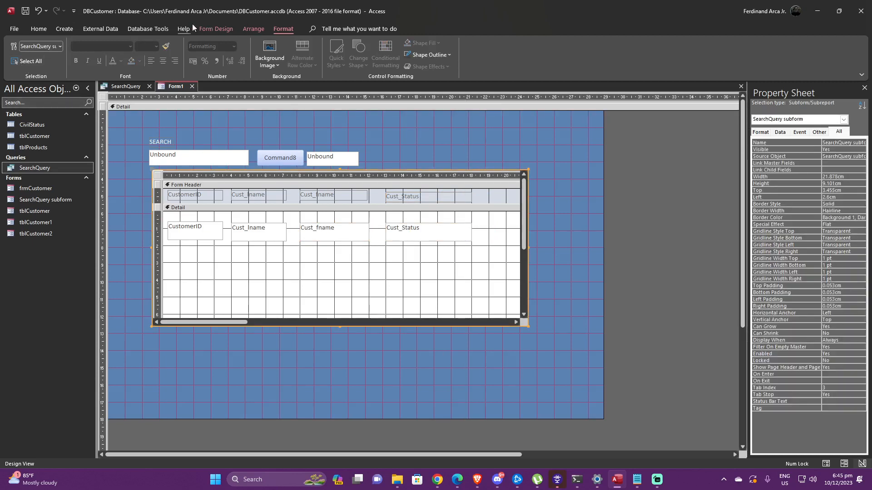
left_click(207, 29)
left_click(13, 47)
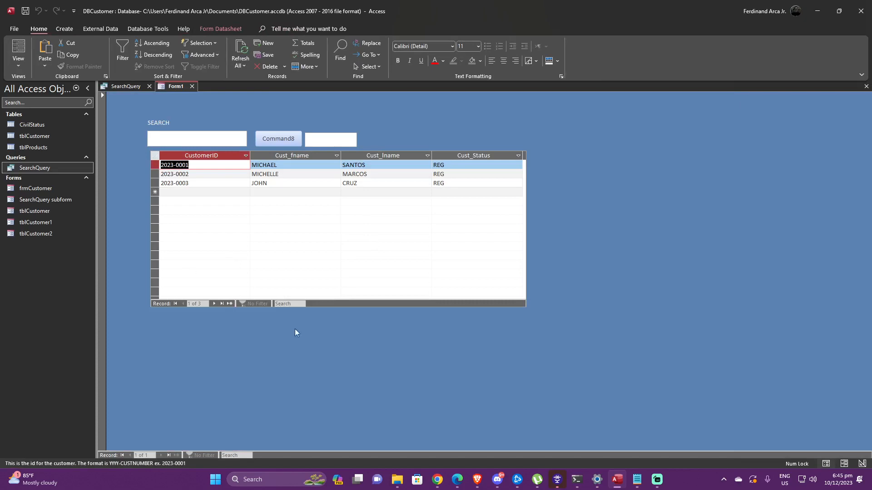
left_click(19, 64)
left_click(41, 121)
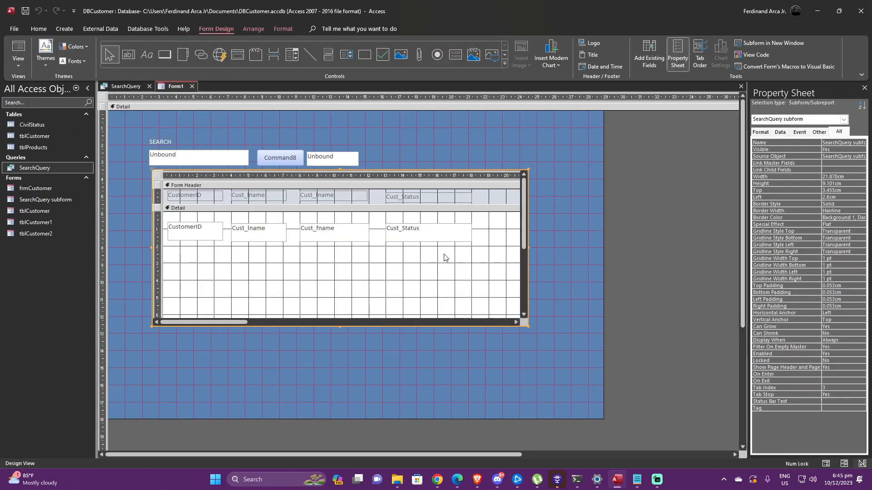
Step: Switch the form to Layout View and turn off the Navigation Buttons property of the SearchQuery subform
left_click(513, 268)
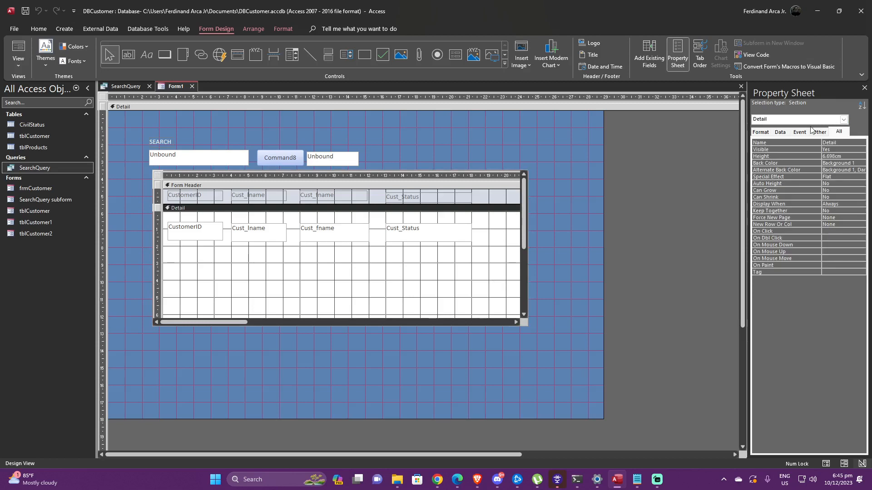
left_click(767, 132)
left_click(502, 255)
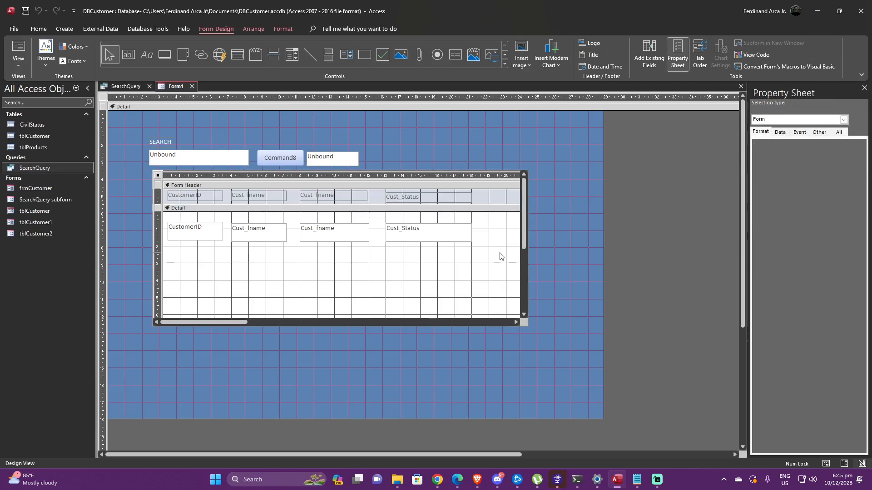
left_click(526, 295)
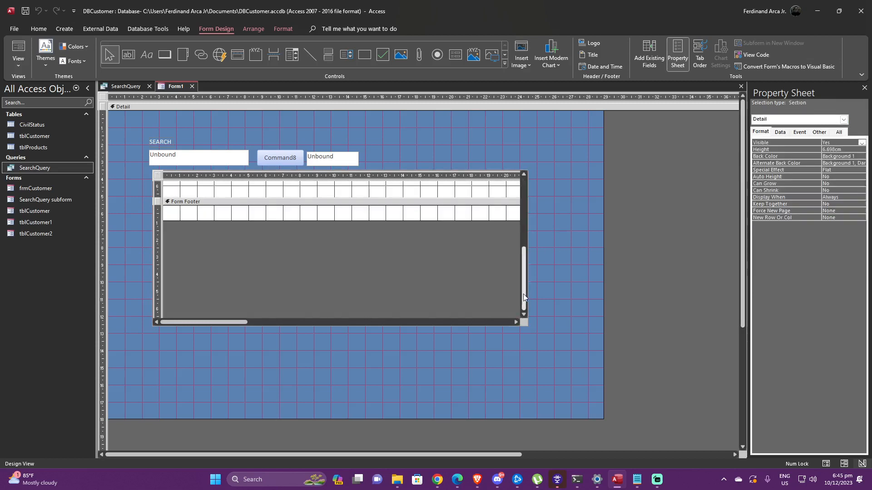
left_click_drag(524, 295, 524, 208)
left_click(19, 68)
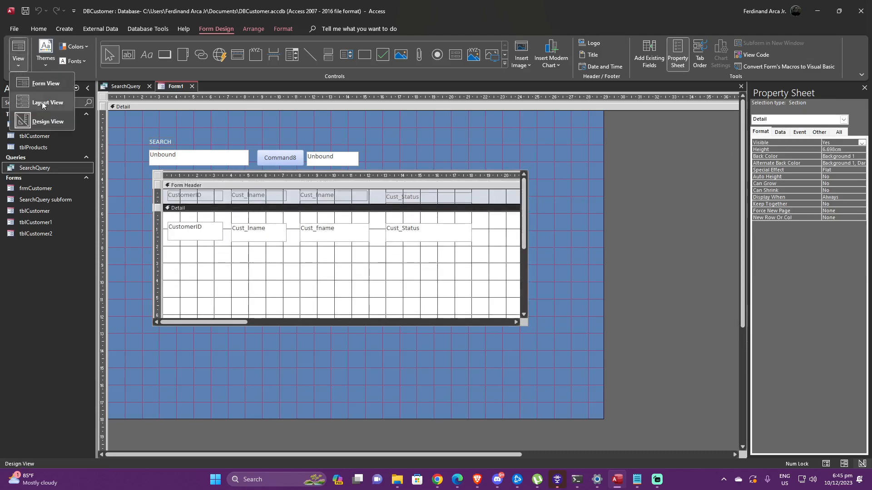
left_click(47, 98)
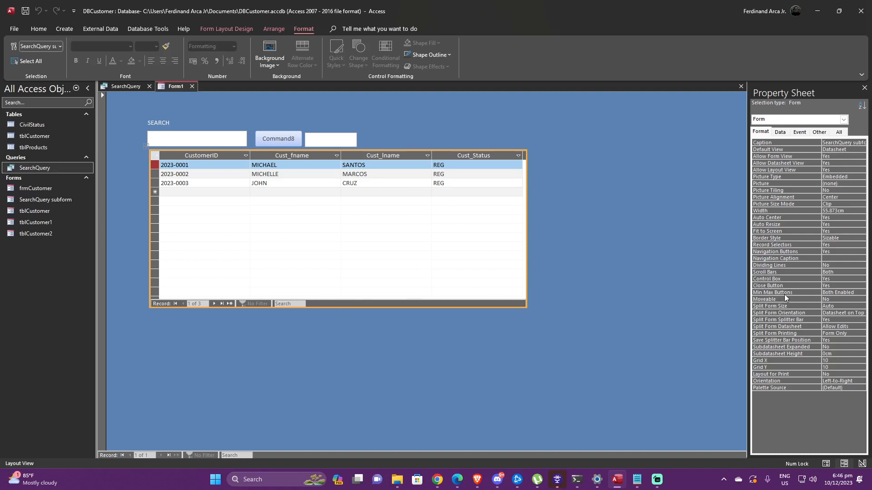
double_click(798, 246)
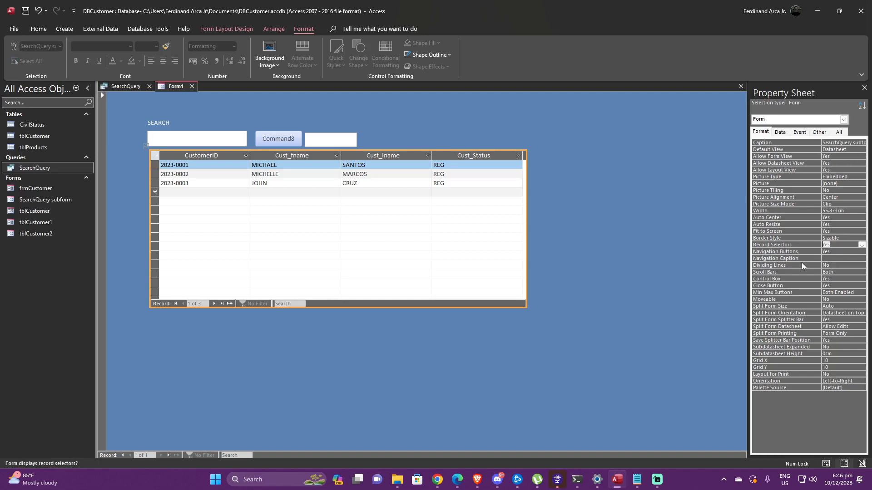
double_click(799, 252)
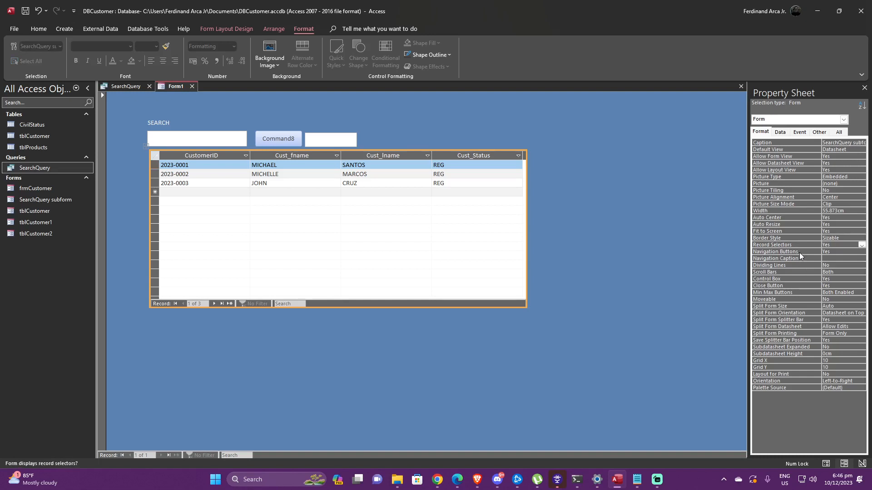
left_click(546, 267)
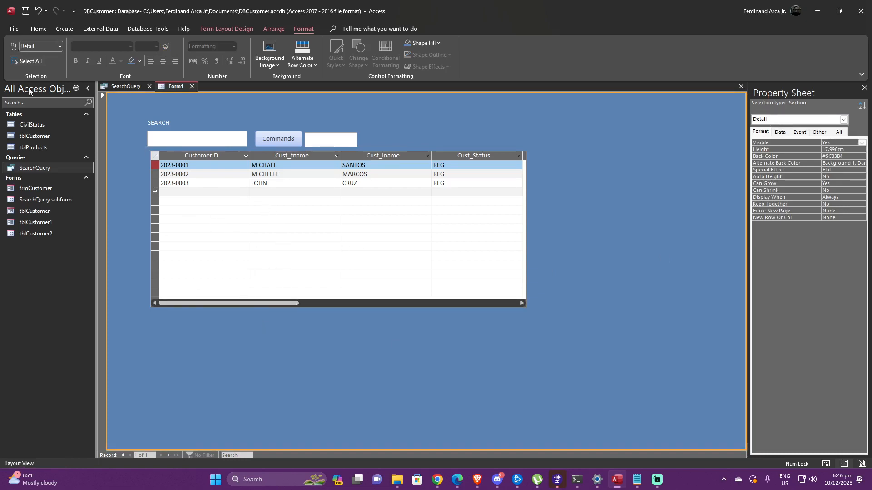
Step: Display the form in Form View to check the bottom edge of the subform
left_click(230, 29)
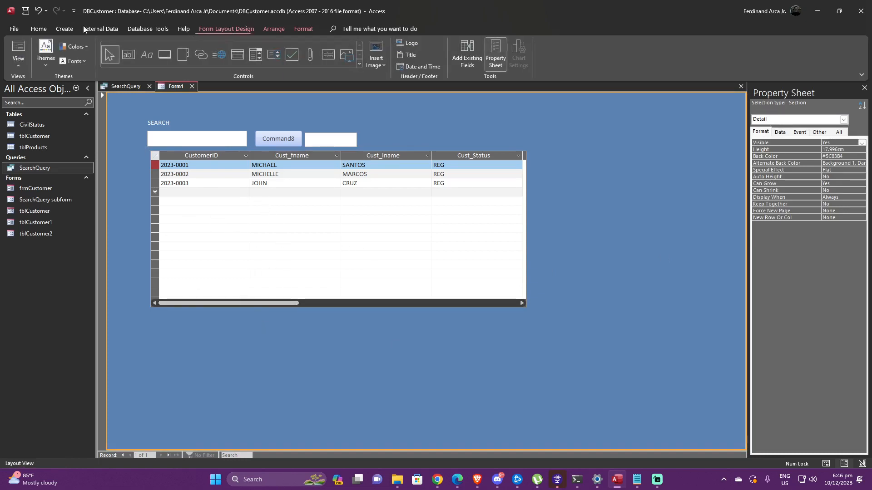
left_click(23, 42)
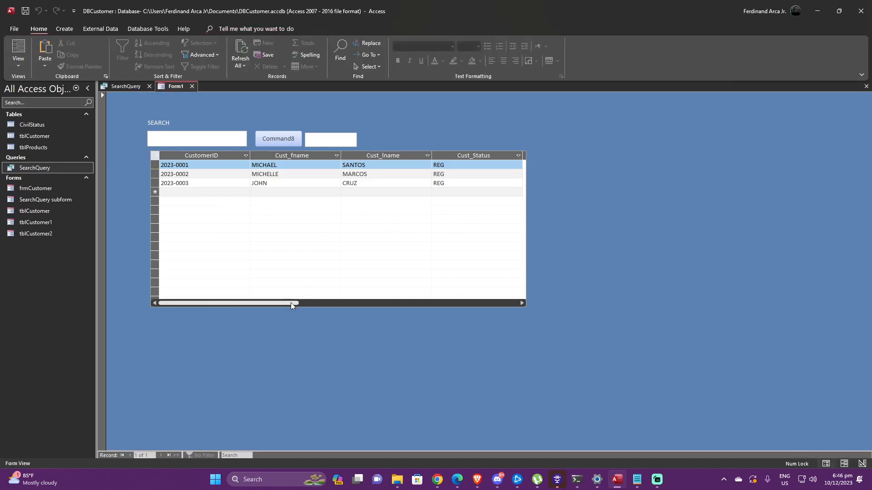
mouse_move(291, 304)
left_mouse_down()
mouse_move(491, 306)
mouse_move(281, 303)
left_mouse_up()
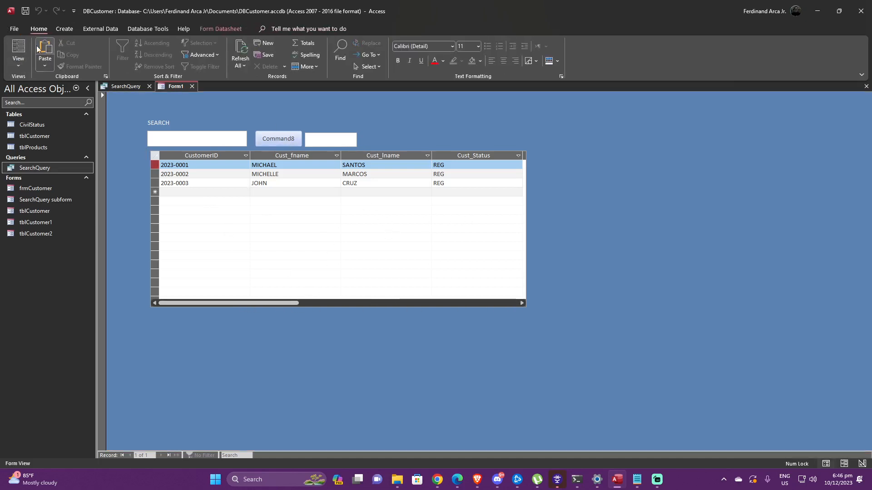
Step: Return to Design View, saving the SearchQuery subform changes and naming the main form frmSearch
left_click(18, 62)
left_click(38, 124)
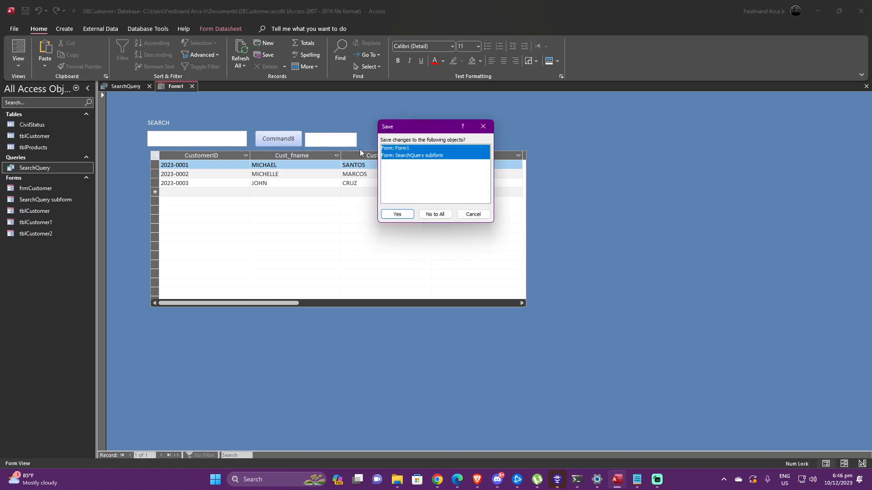
left_click(397, 214)
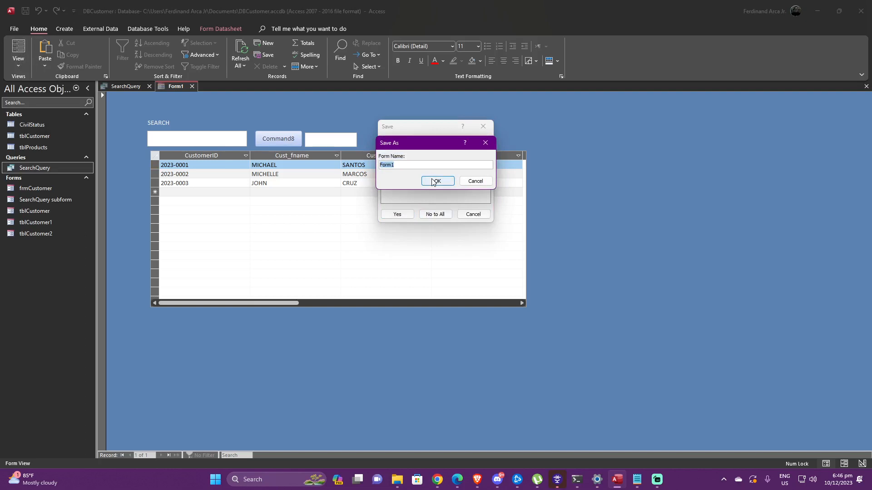
type("frmSearch")
left_click(442, 179)
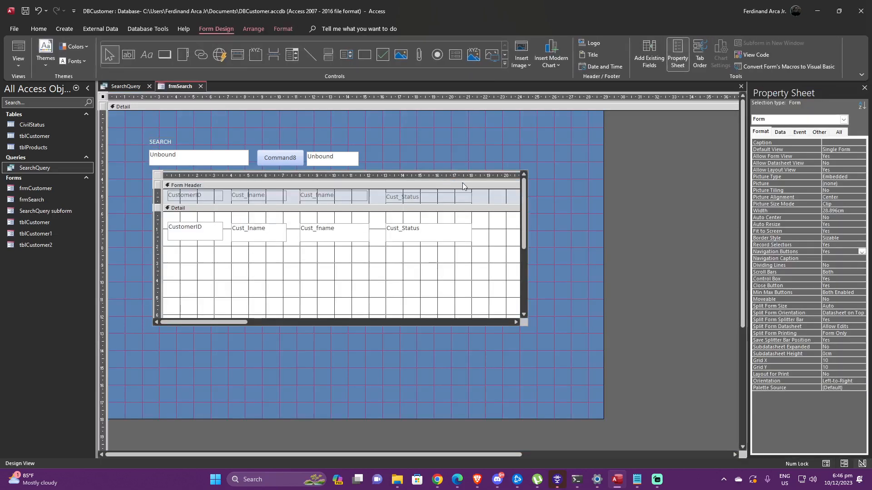
Step: Change the caption of the command button beside the search box to Clear
left_click(296, 160)
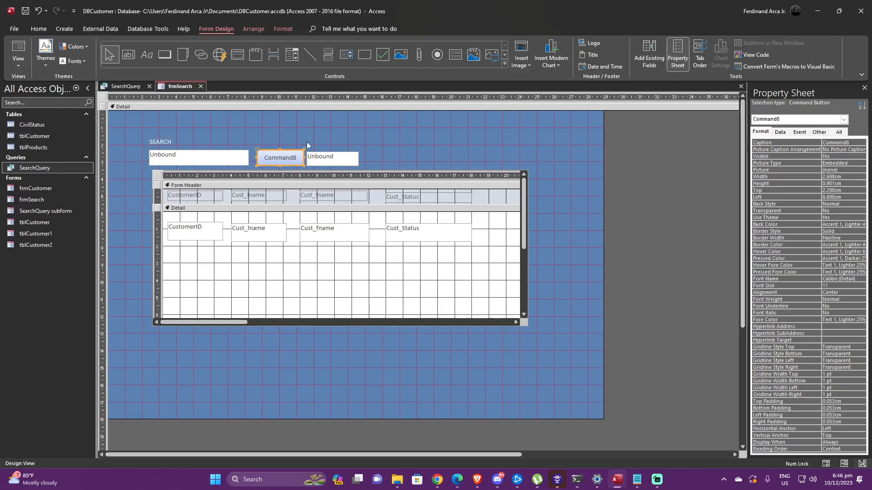
left_click(299, 158)
left_click_drag(300, 158, 254, 158)
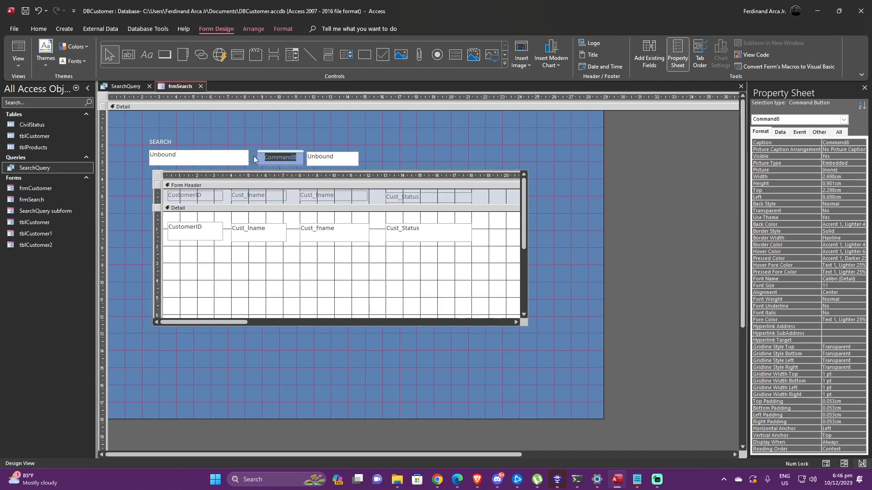
type("Clear")
left_click(389, 149)
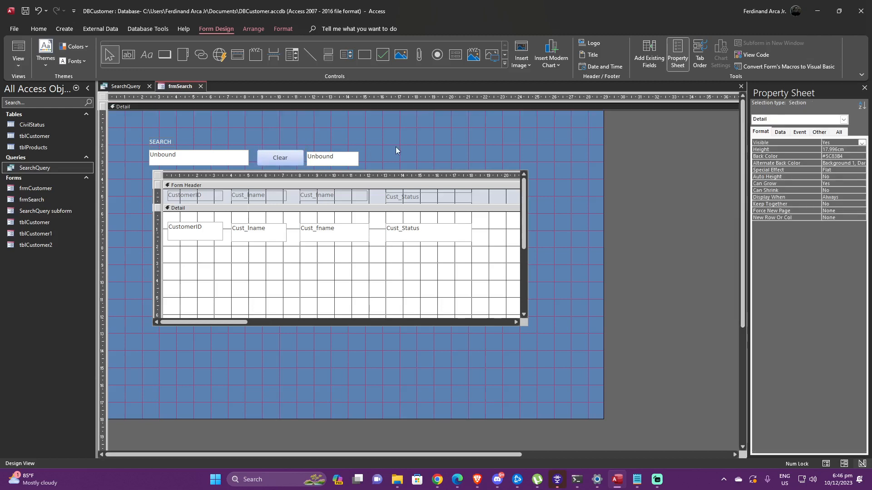
Step: Nudge the txtBind text box slightly up and right so that it lines up with the Clear button
left_click(233, 157)
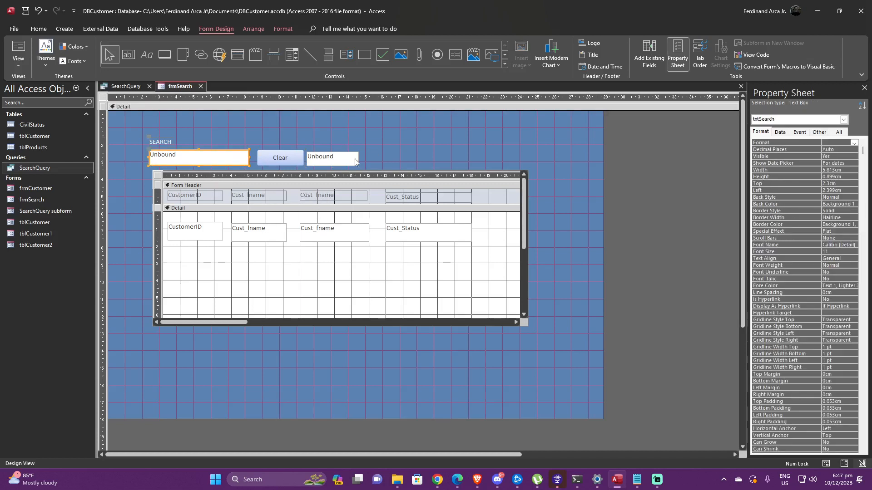
left_click(355, 159)
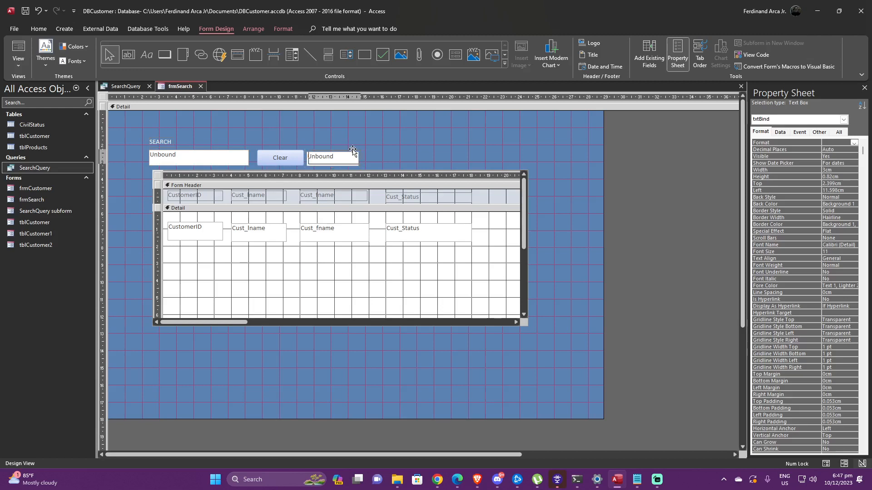
left_click(453, 149)
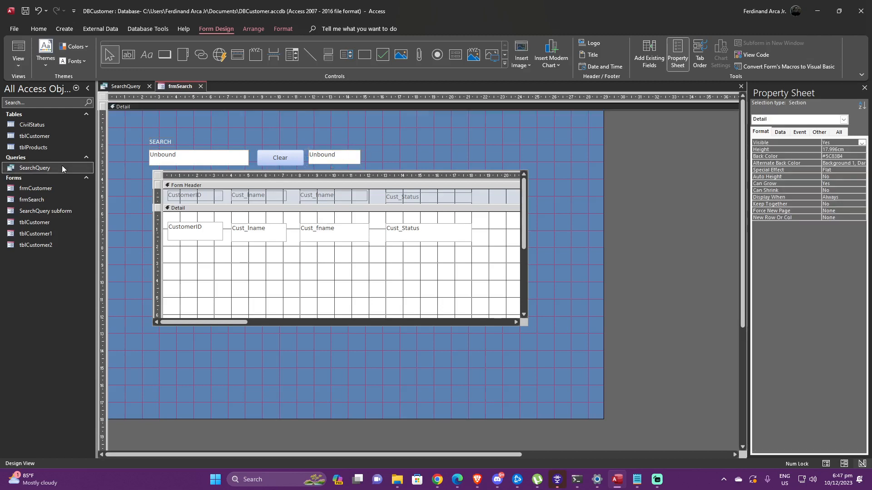
left_click(611, 304)
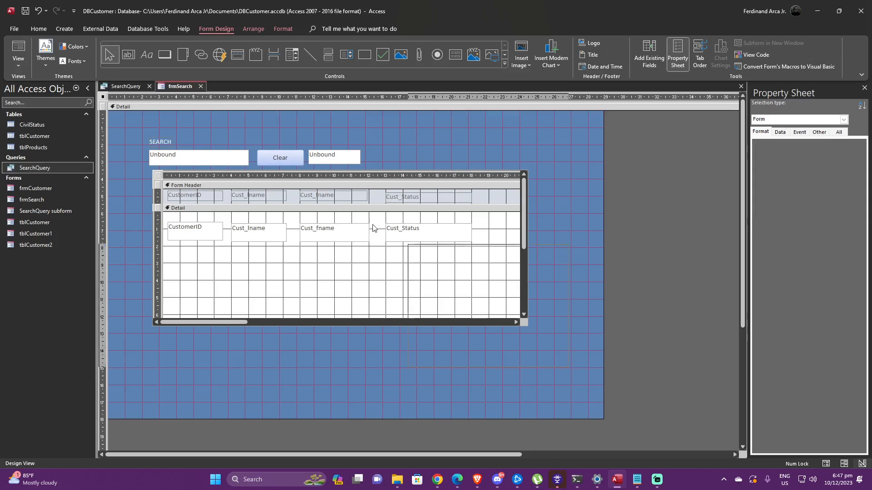
left_click(531, 376)
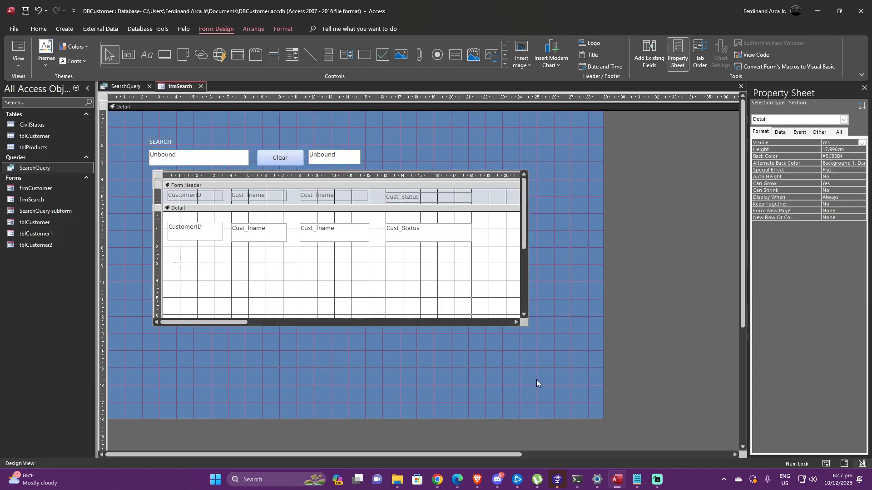
Step: Open the SearchQuery query in Design View
double_click(44, 169)
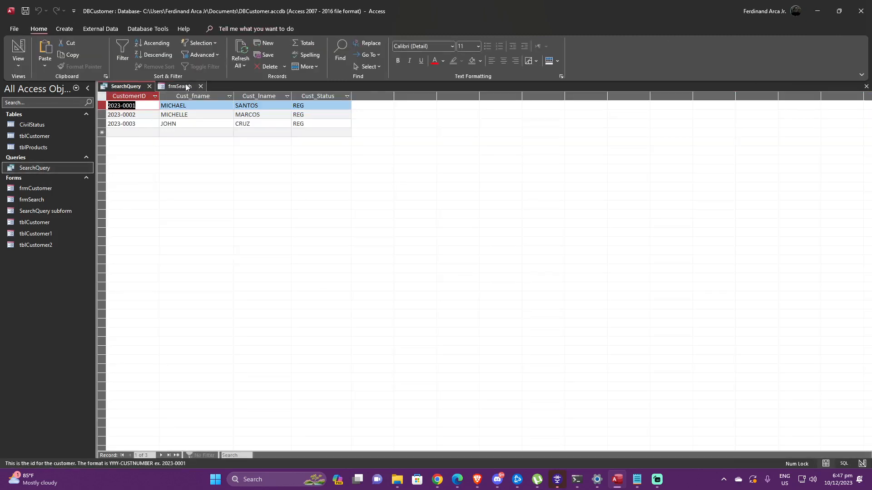
right_click(132, 85)
left_click(161, 133)
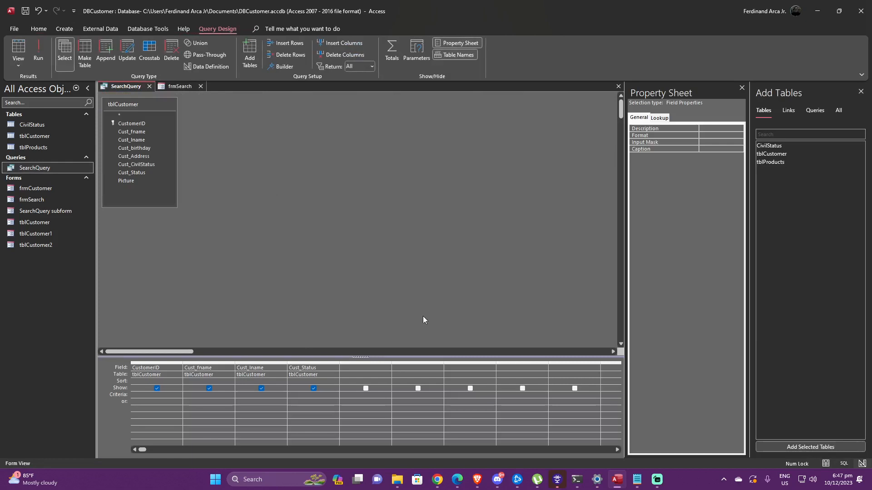
left_click(269, 394)
key("shift+F2")
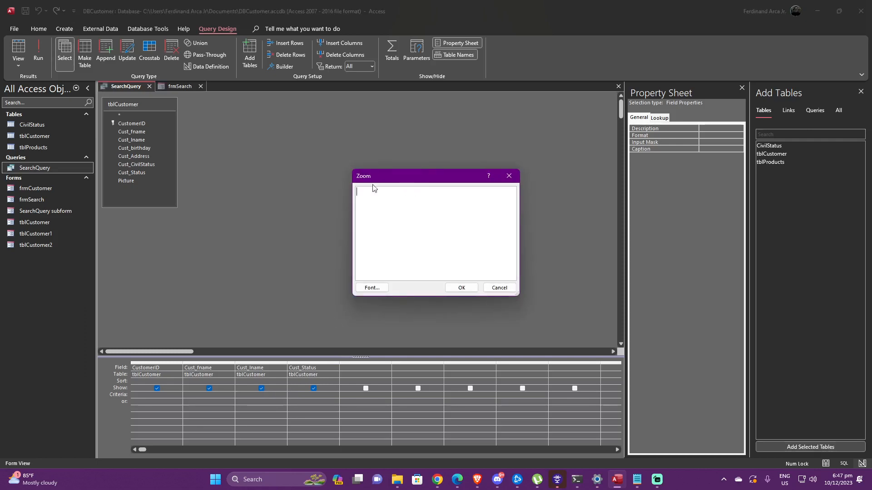
key("ctrl")
key("ctrl")
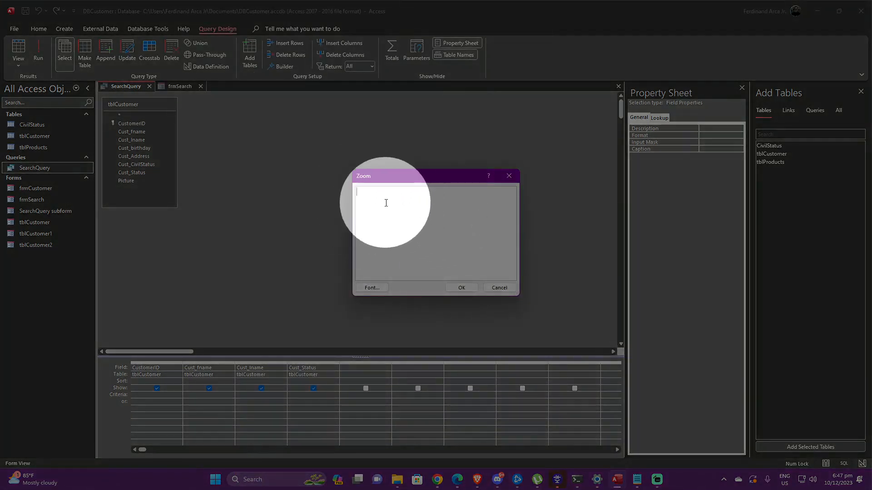
left_click(386, 202)
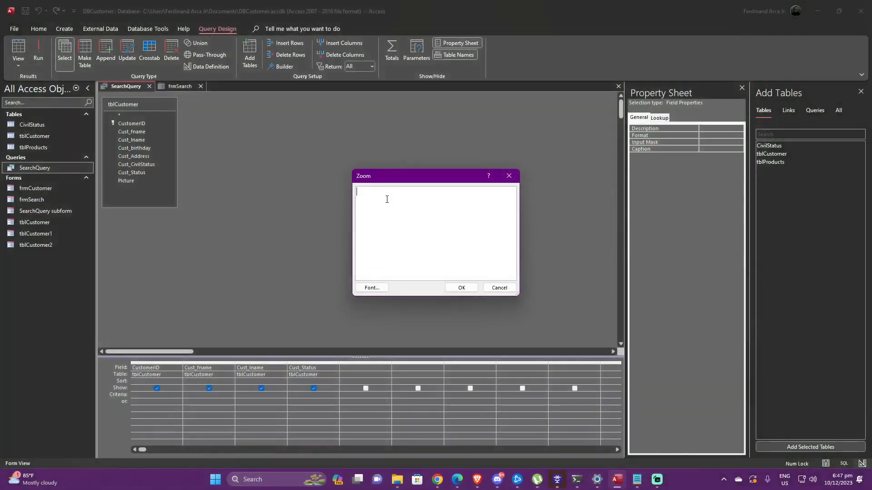
type("like")
type("'*'")
key("BackSpace")
key("BackSpace")
key("BackSpace")
key("BackSpace")
key("BackSpace")
key("BackSpace")
key("BackSpace")
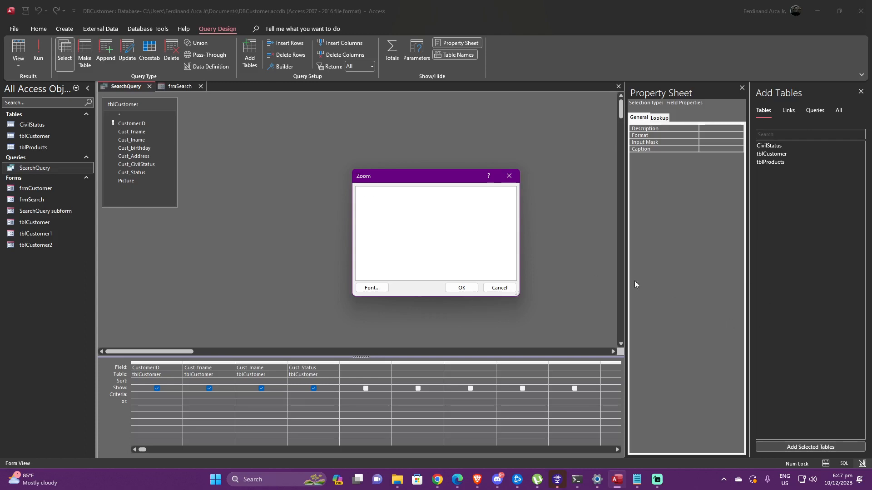
left_click(498, 287)
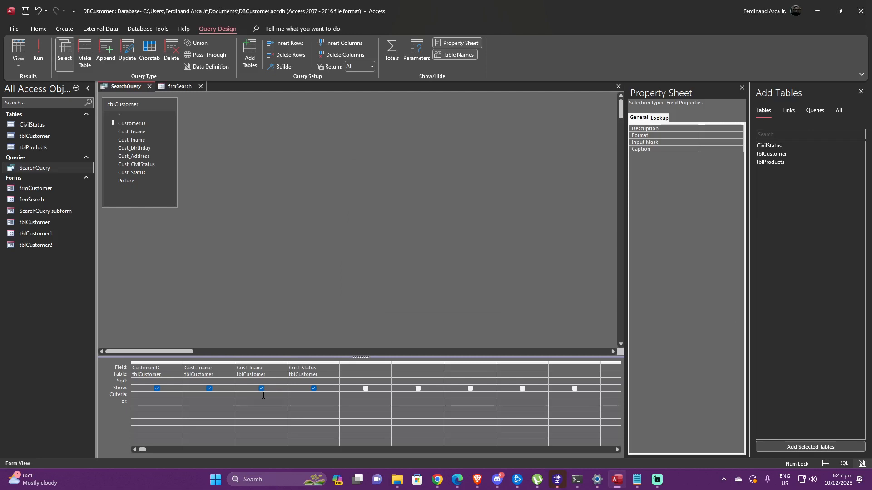
Step: Begin the Cust_lname criterion with a reference to the search form, =[Forms]![frmSearch]
type("F")
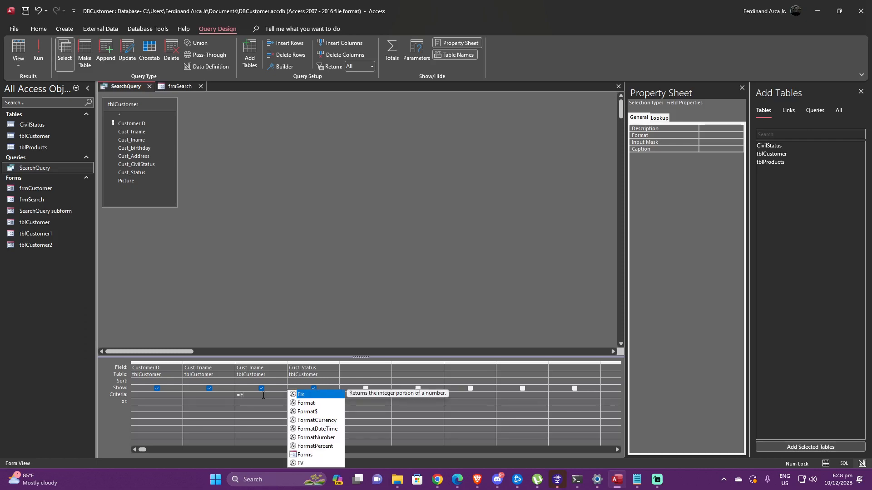
type("orm")
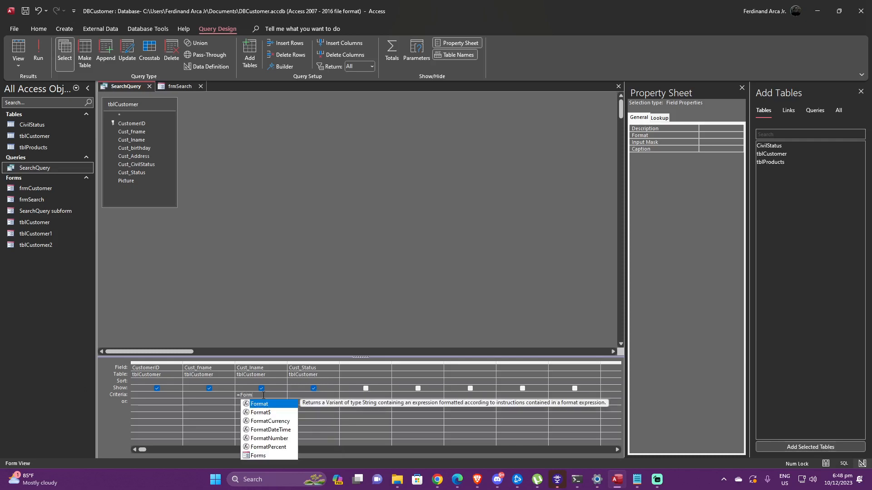
key("Down")
key("Down")
key("Down")
key("Down")
key("Down")
key("Down")
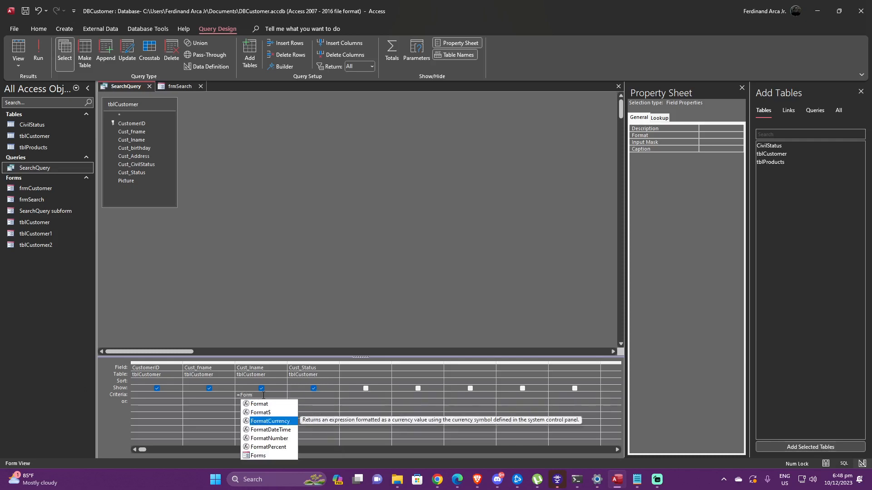
key("Tab")
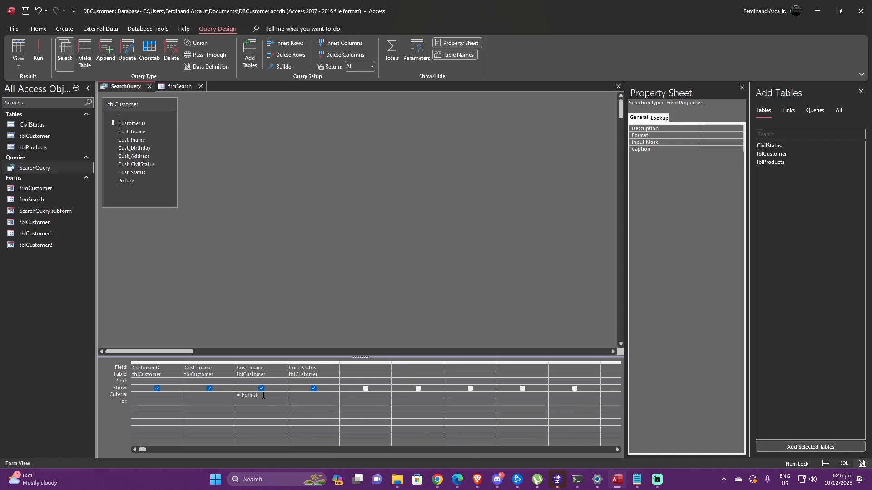
type("!")
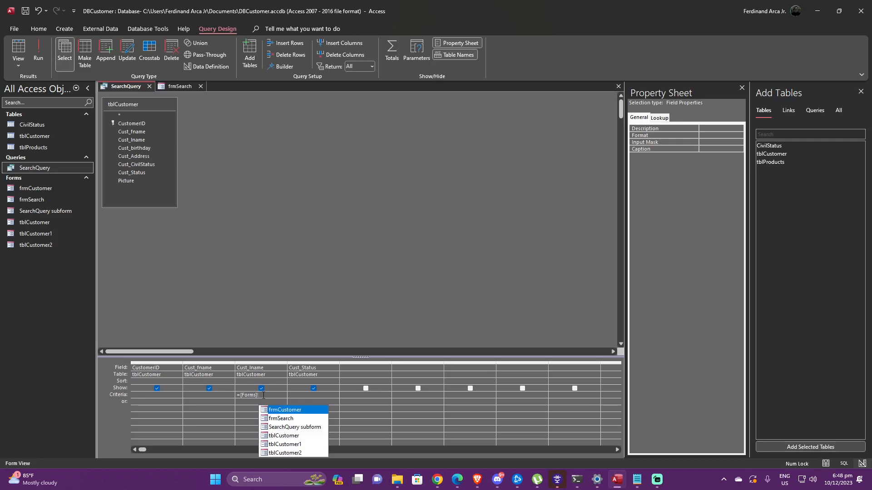
key("Down")
key("Tab")
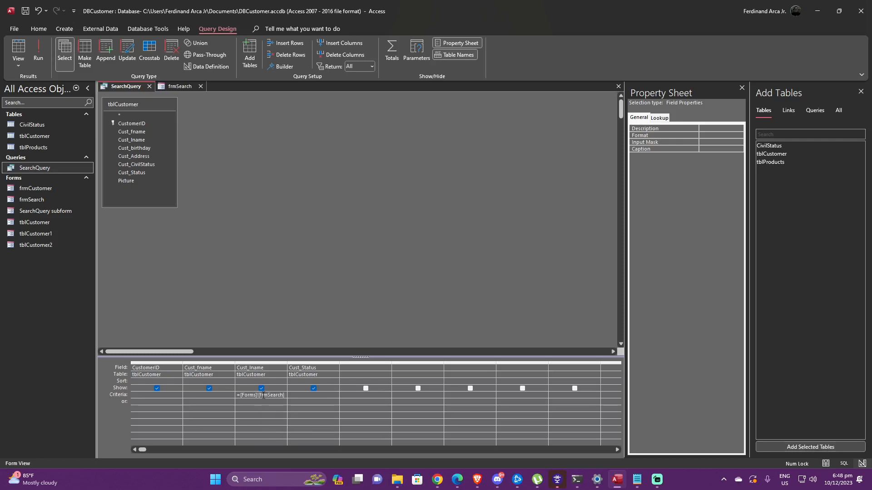
Step: Extend the Cust_lname criterion with ![txtBind] so that it refers to the form's txtBind text box
type("!")
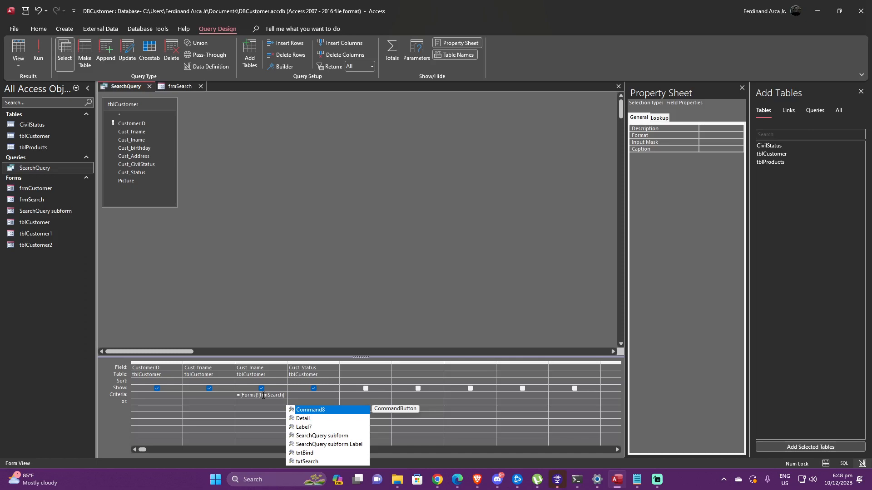
key("Down")
key("Down")
key("Down")
key("Down")
key("Down")
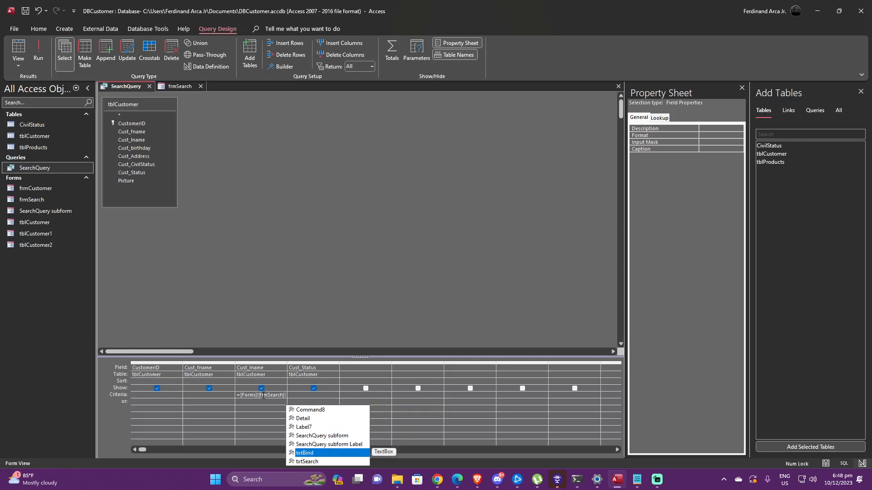
key("Down")
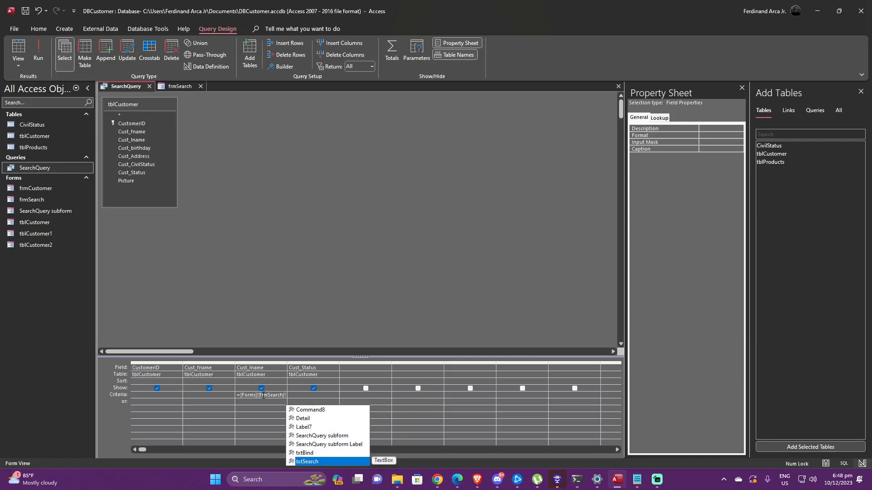
key("Up")
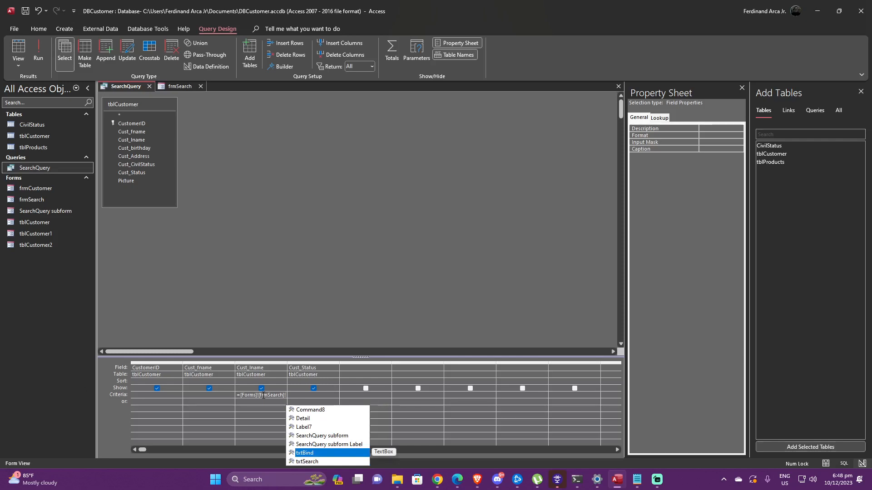
key("Return")
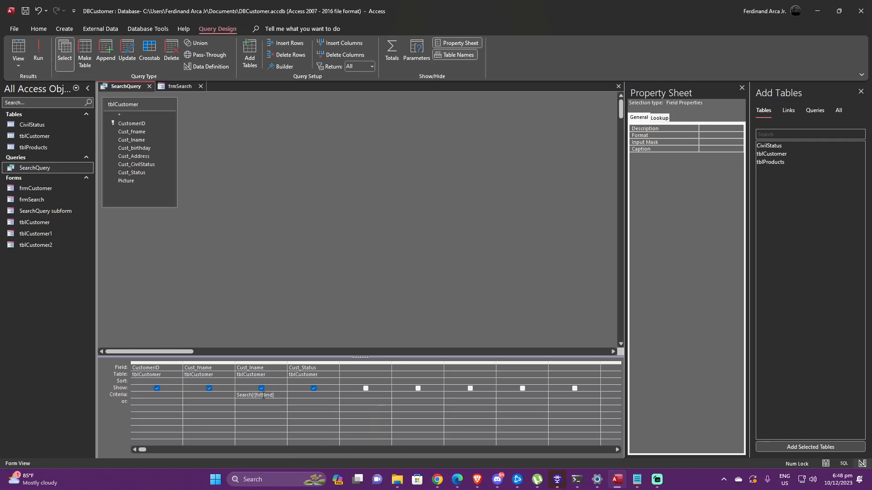
Step: Edit the Cust_lname criterion to read Like '*' [Forms]![frmSearch]![txtBind] '*'
key("shift+F2")
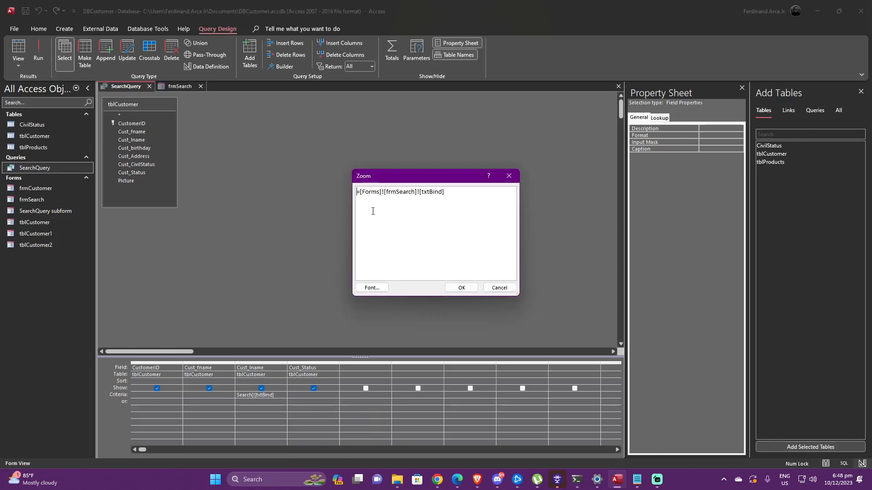
left_click_drag(361, 192, 347, 192)
type("Like")
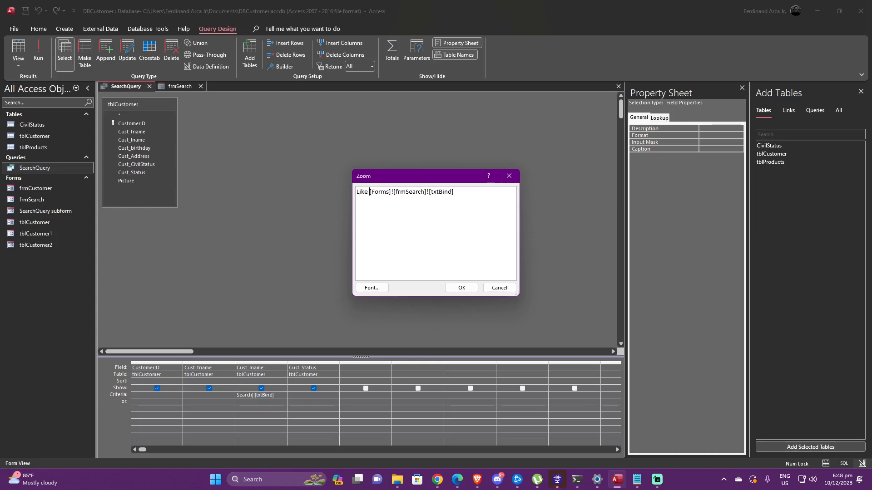
type("'*'")
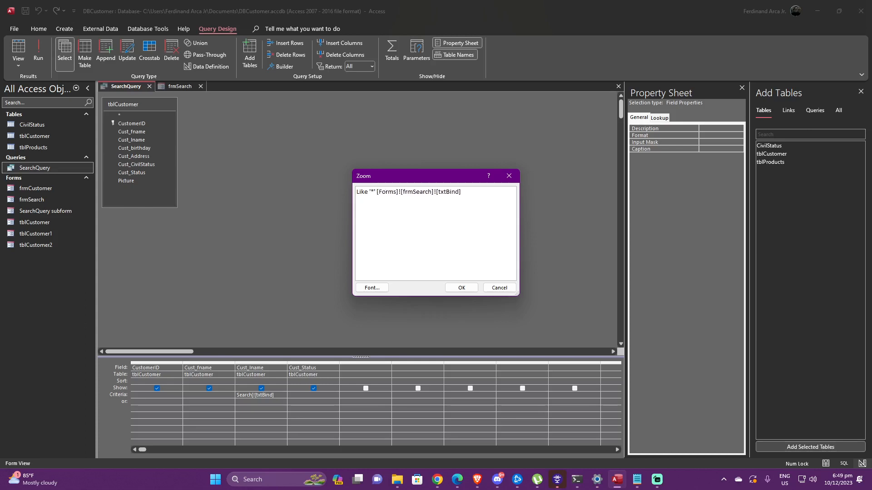
type(" '")
key("BackSpace")
type("*'*")
left_click_drag(376, 193, 369, 191)
left_click_drag(469, 192, 463, 192)
left_click(428, 194)
left_click(462, 288)
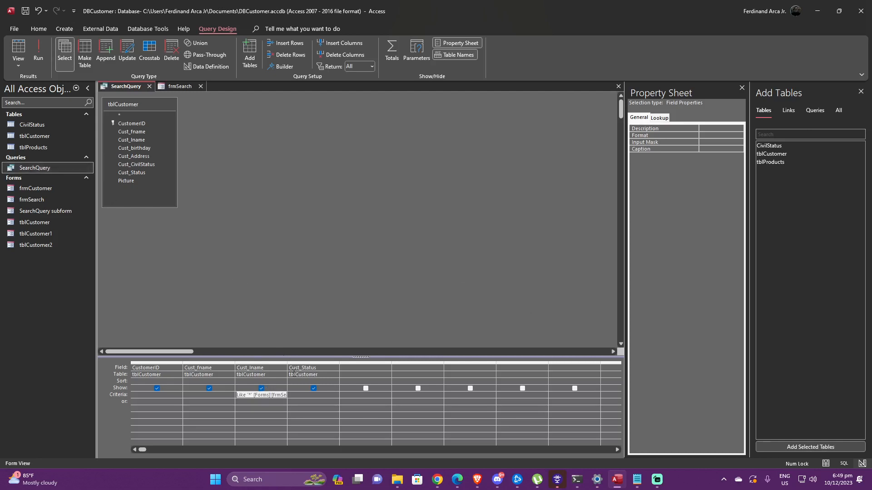
left_click(272, 395)
Step: Examine the data properties of the SearchQuery subform on frmSearch, including its Source Object
left_click(179, 86)
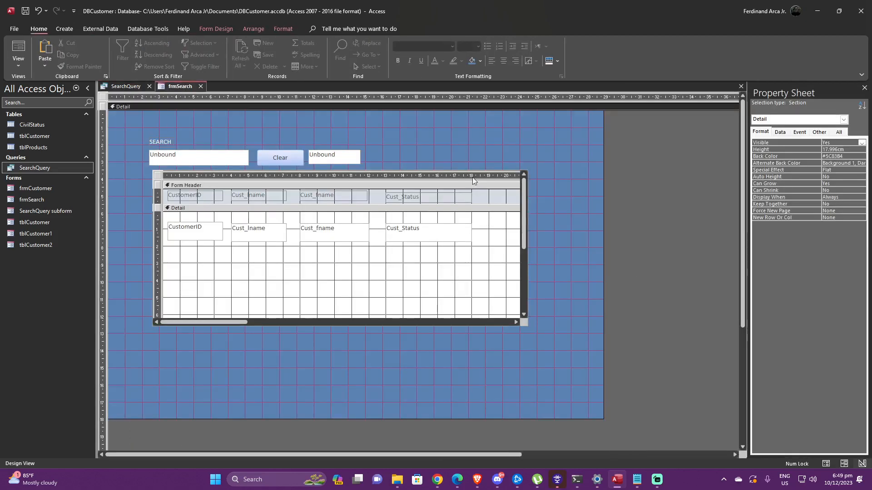
left_click(472, 177)
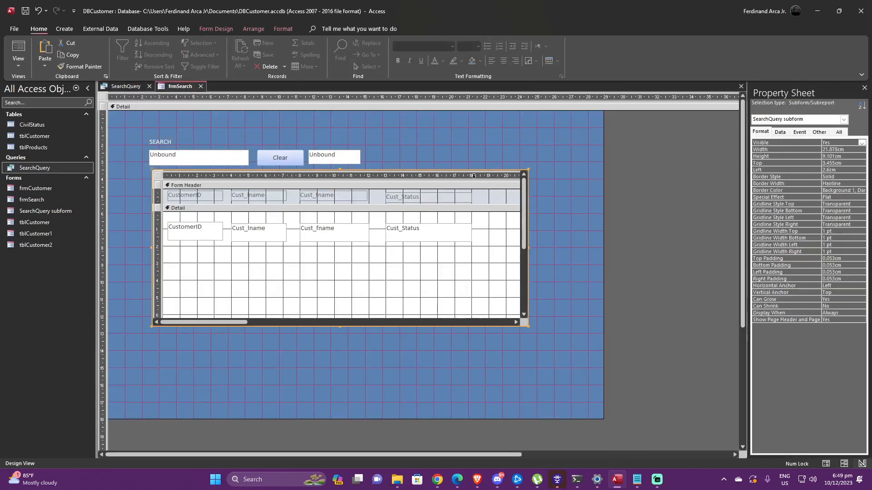
left_click(780, 132)
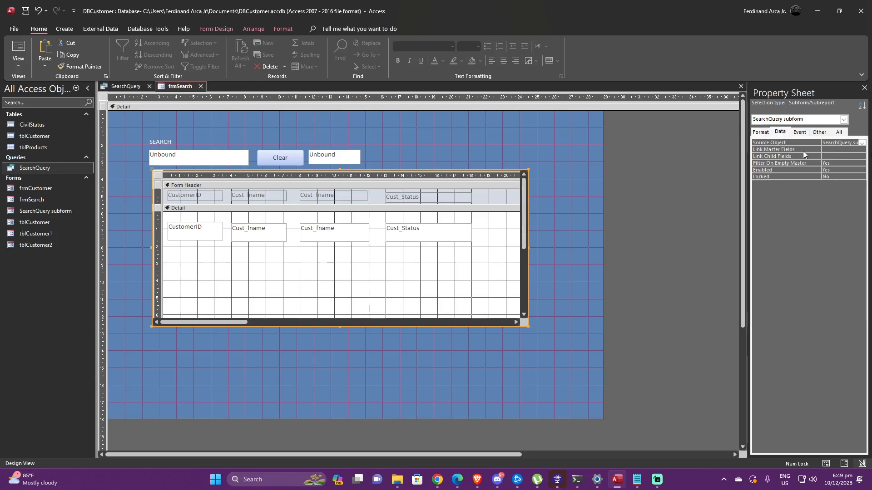
left_click(861, 143)
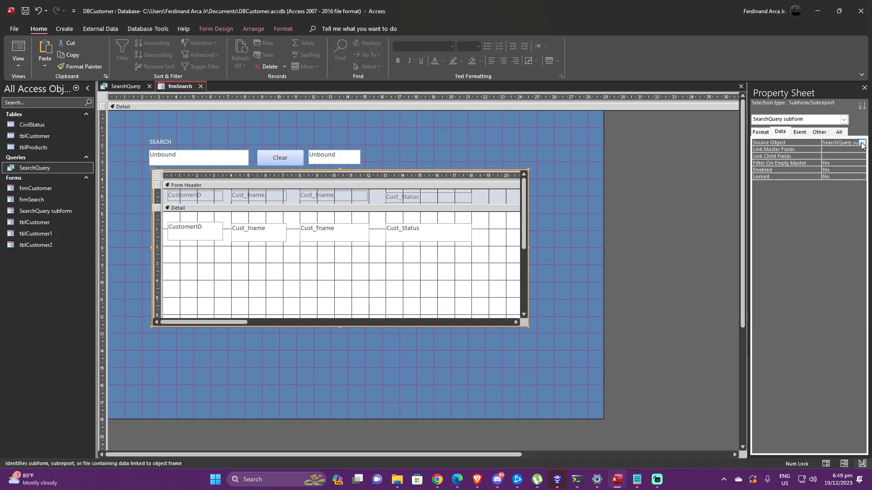
left_click(862, 143)
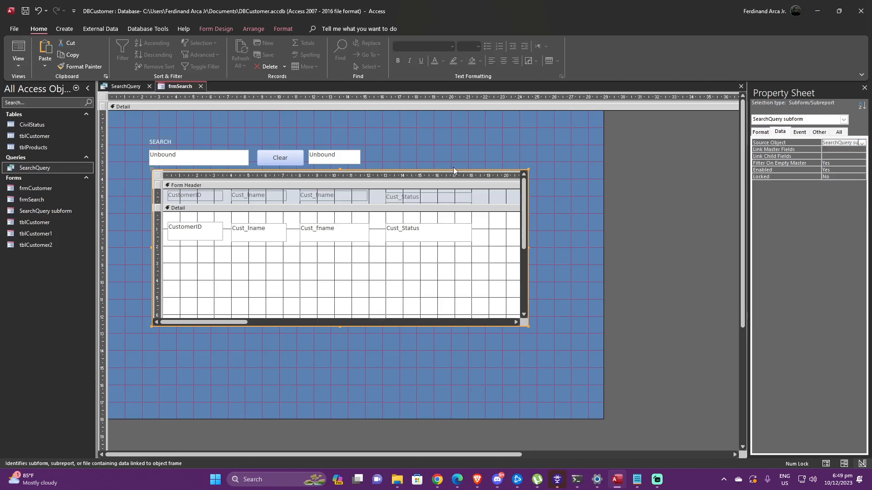
left_click(613, 135)
left_click(432, 195)
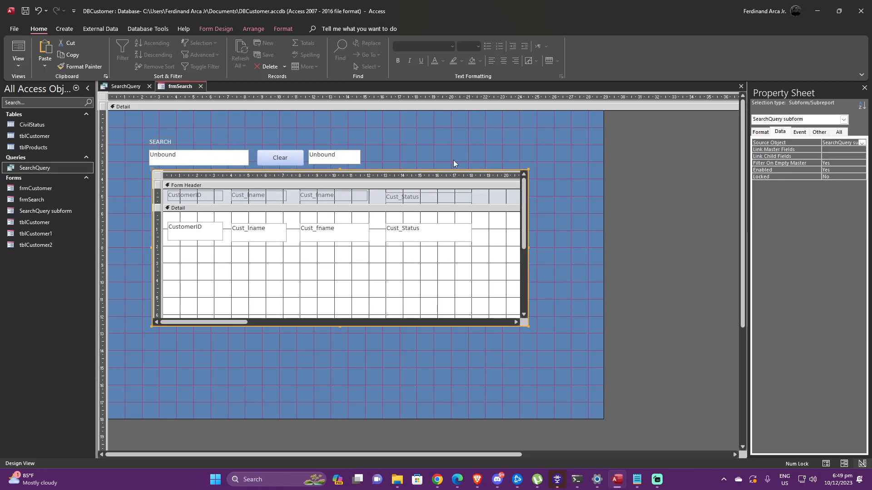
Step: Return to SearchQuery and insert & operators so the Cust_lname criterion reads Like '*' & [Forms]![frmSearch]![txtBind] & '*'
double_click(59, 168)
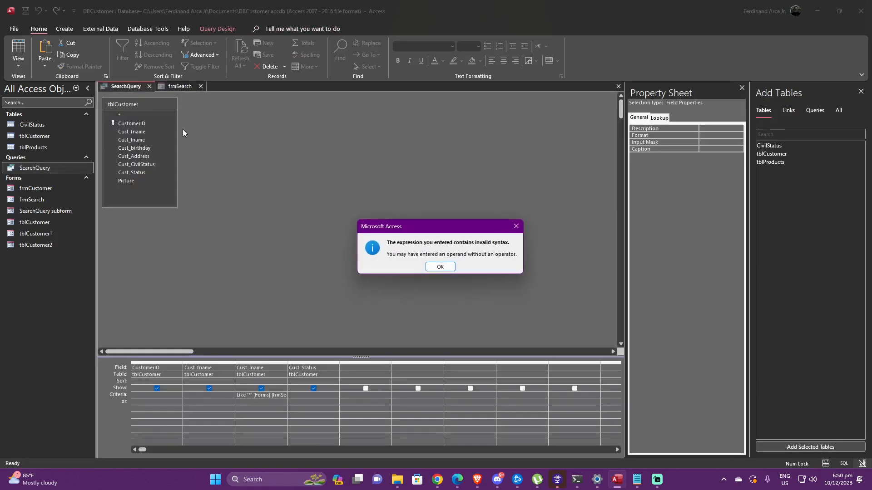
left_click(440, 267)
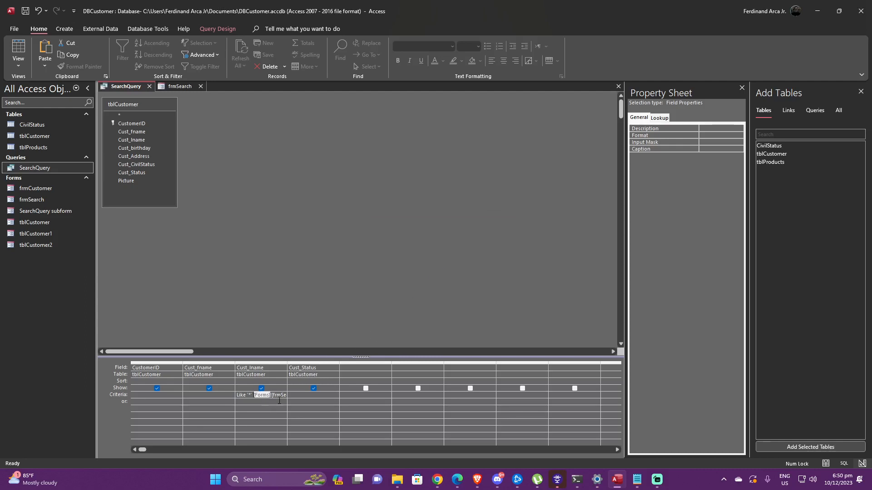
left_click(255, 395)
key("shift+F2")
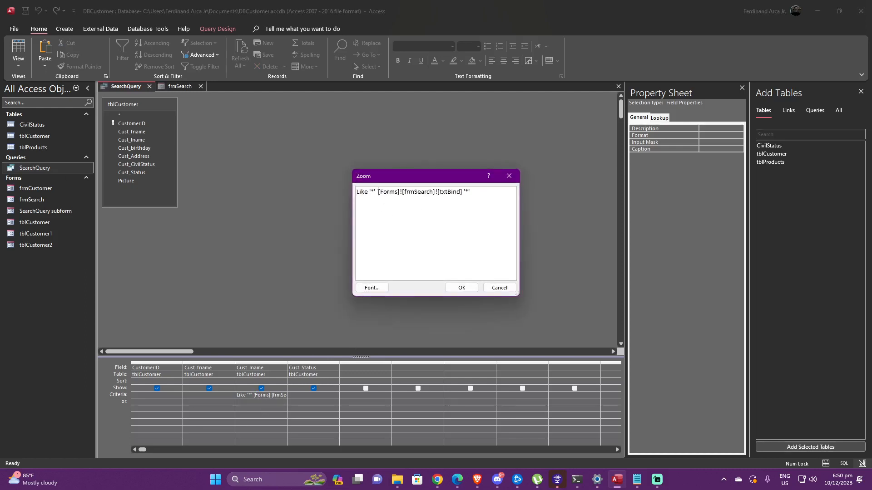
type("& ")
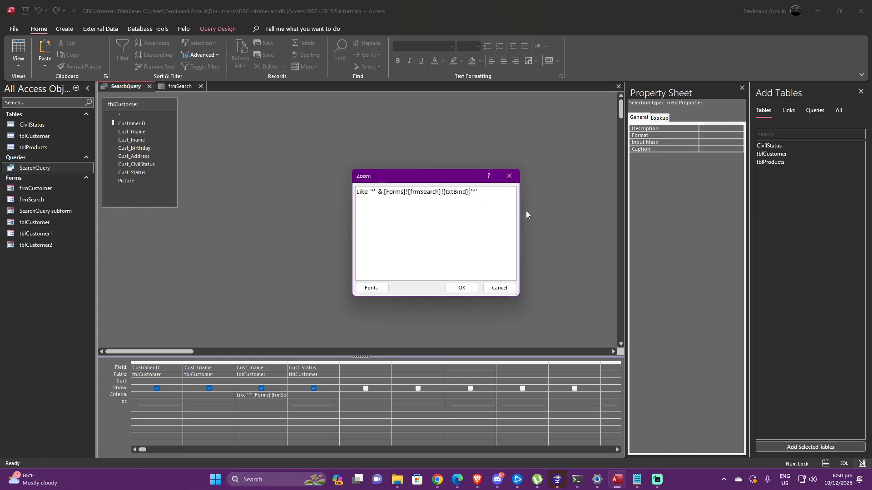
type(" &")
left_click(462, 290)
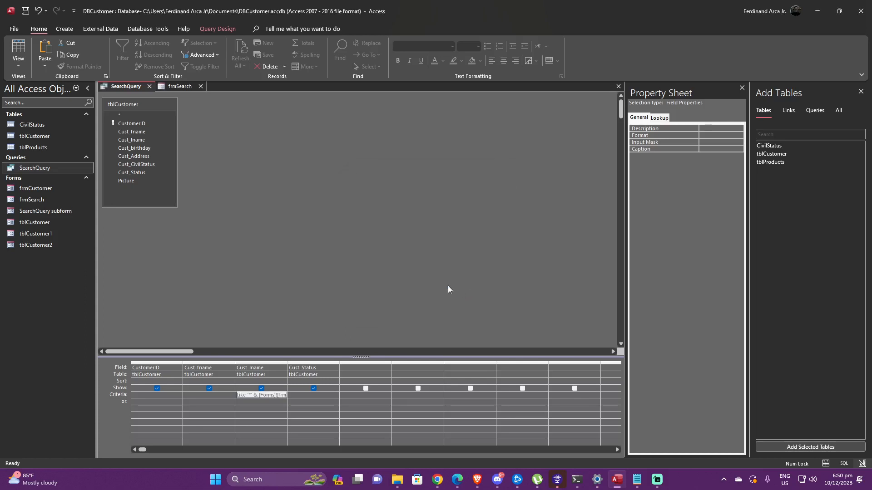
Step: Save the SearchQuery query design and close it
right_click(135, 89)
left_click(152, 91)
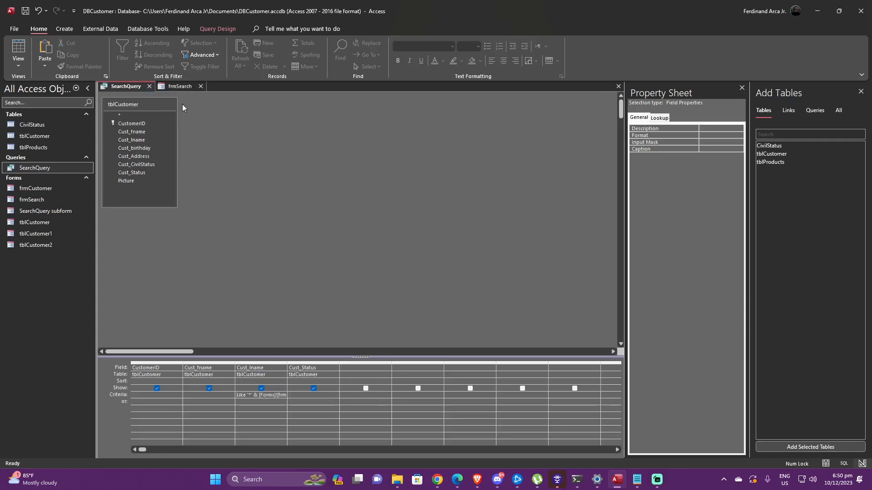
left_click(150, 87)
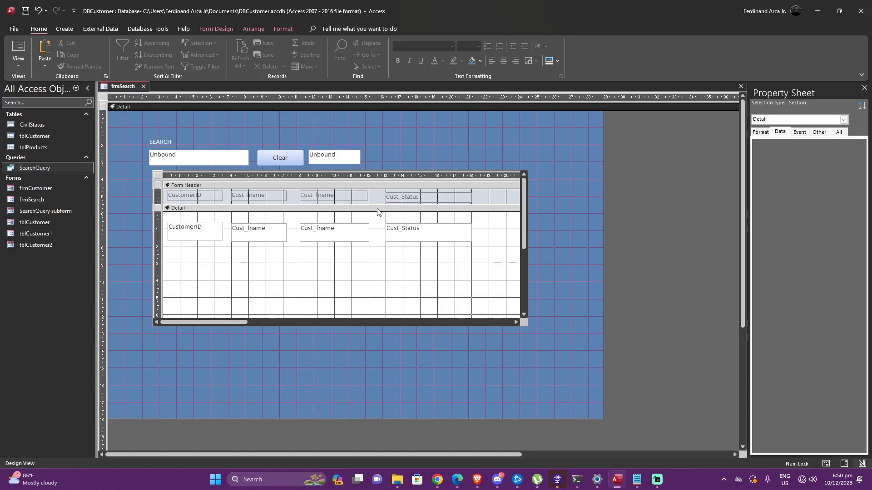
Step: Create a code event procedure for the On Change event of the txtSearch text box
left_click(241, 160)
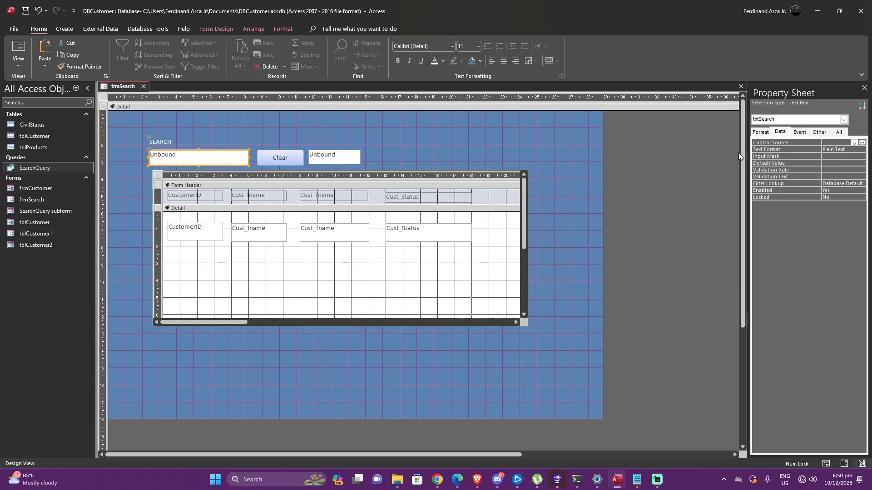
left_click(799, 132)
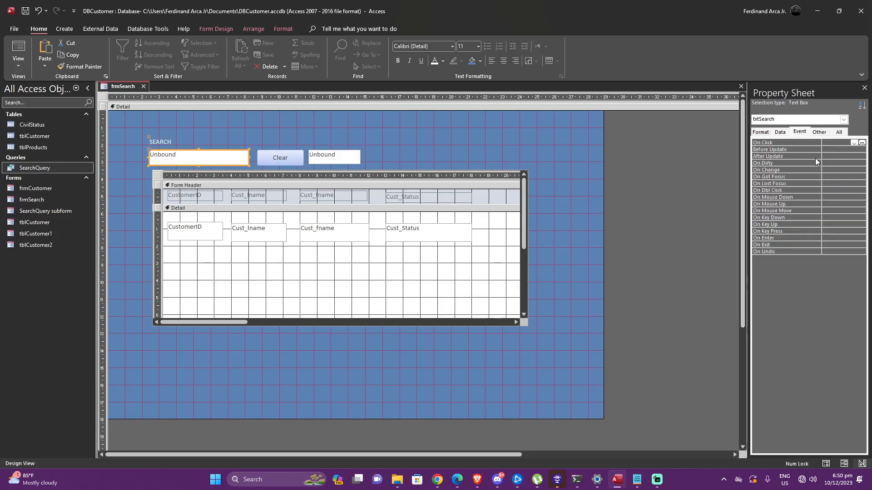
left_click(817, 170)
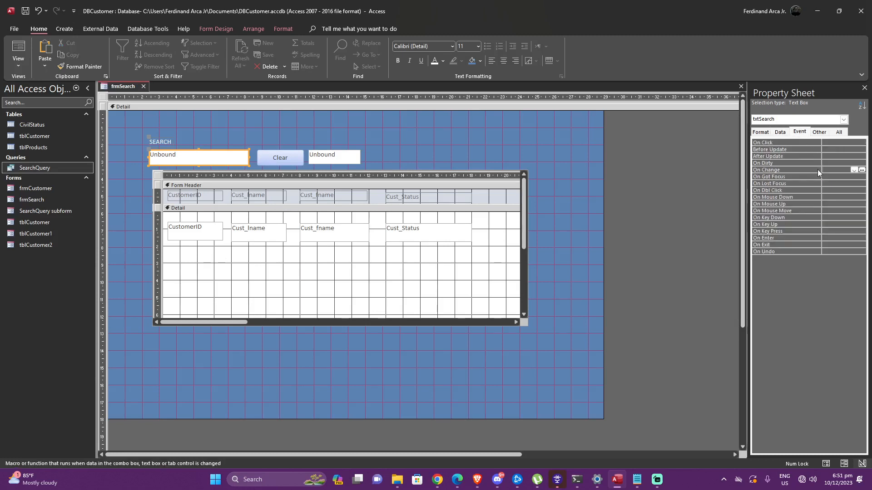
left_click(862, 170)
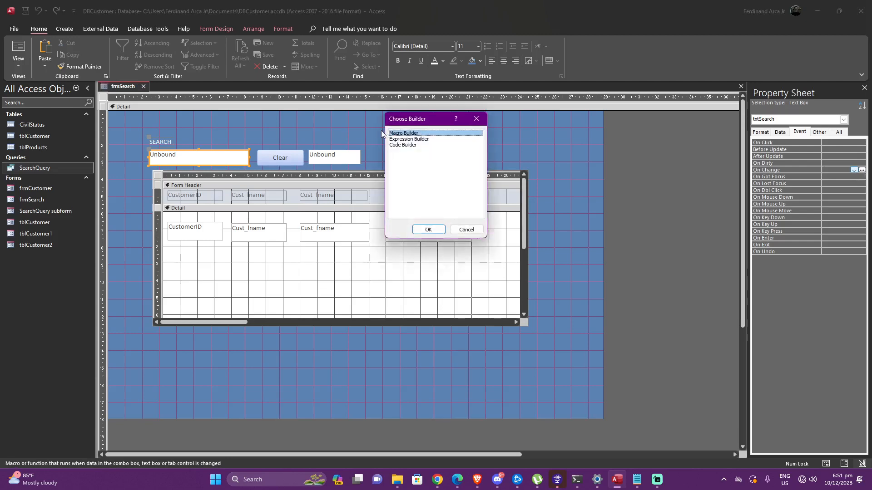
left_click(413, 144)
left_click(427, 229)
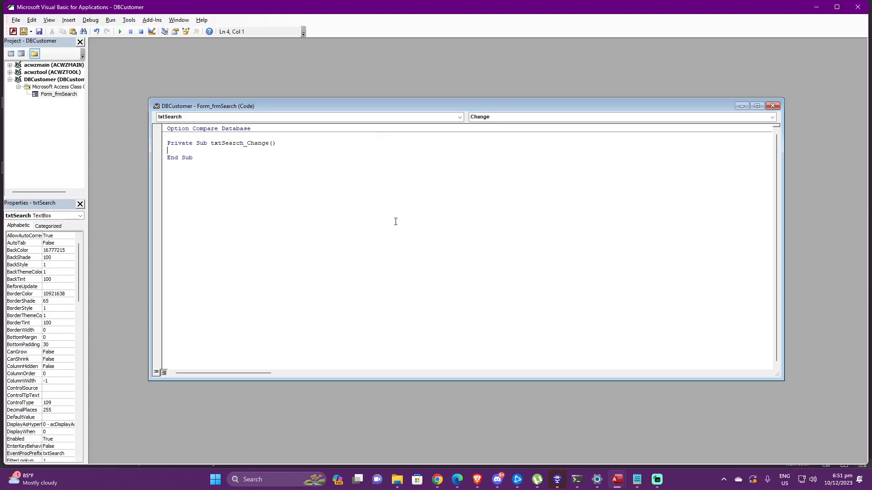
Step: Write Me.txtBind = Me.txtSearch.Text in the txtSearch_Change procedure
type("Me.txc")
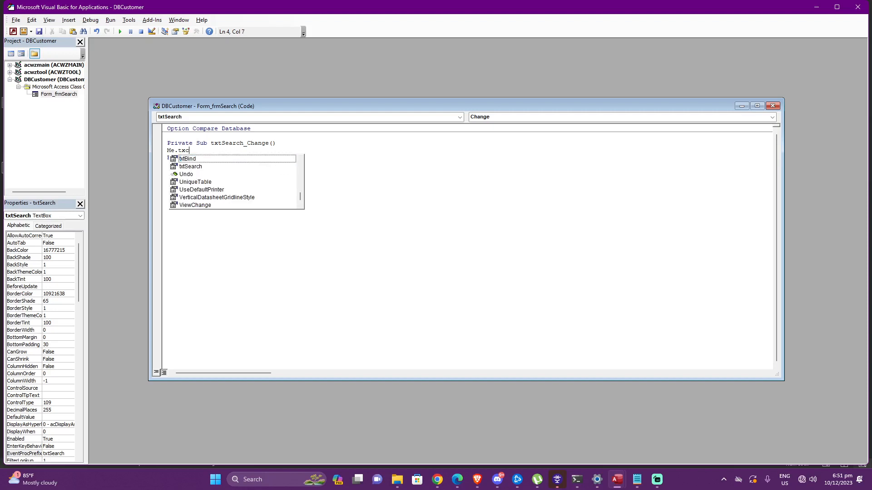
key("BackSpace")
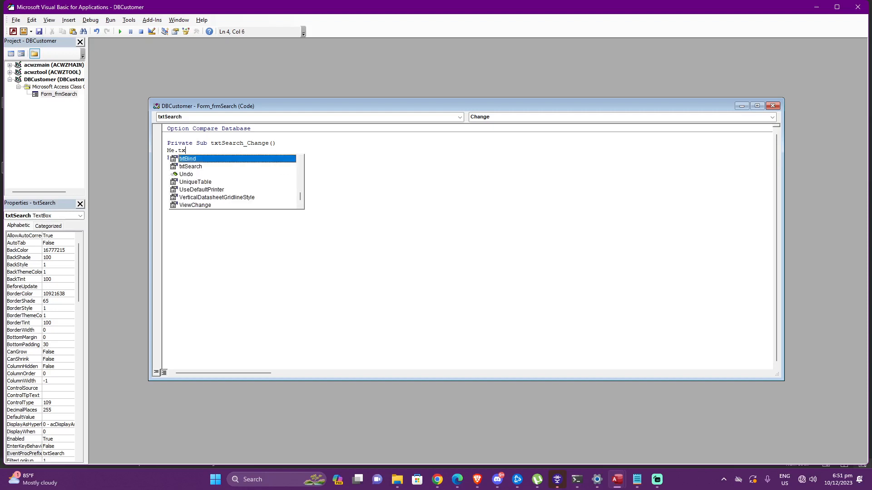
key("Tab")
type("= ")
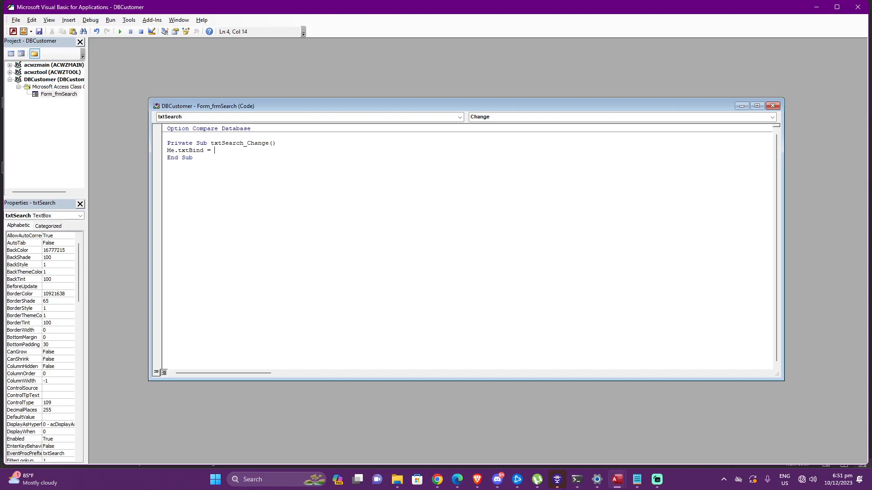
type("Me.txt")
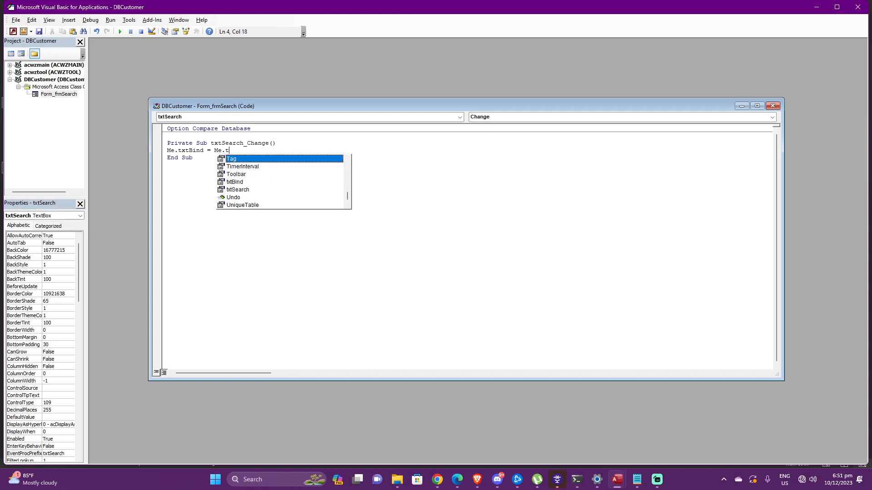
type("S")
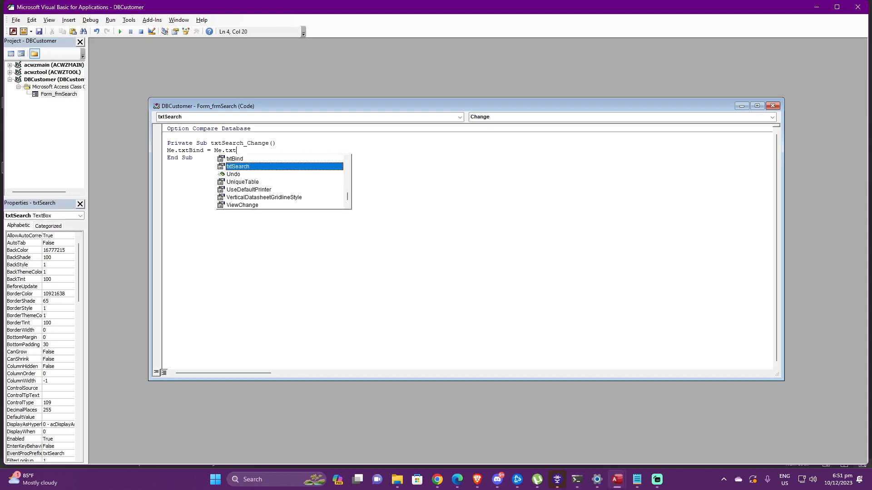
key("Tab")
type(".Text")
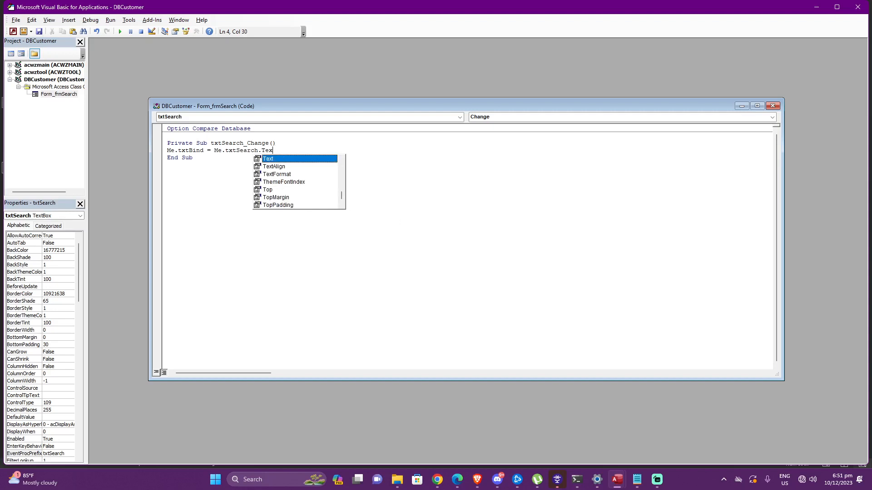
key("Tab")
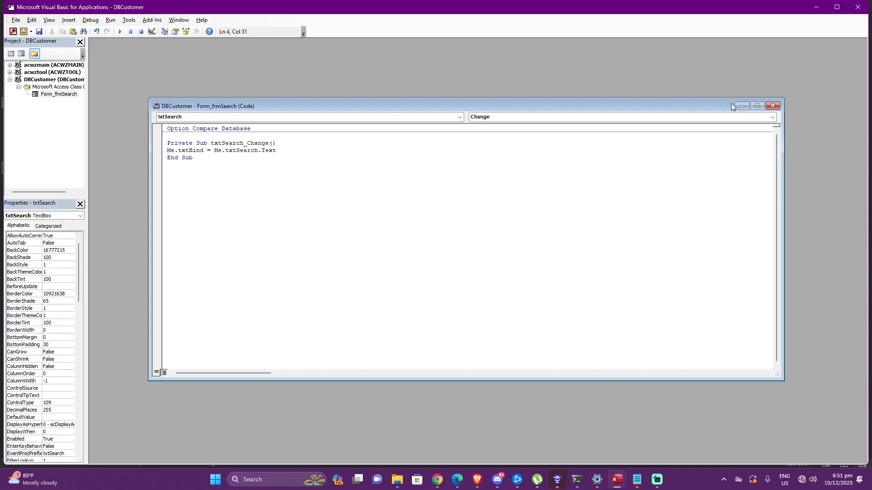
Step: Save frmSearch and SearchQuery subform, replacing the earlier version of frmSearch, and return to the form design
key("ctrl+s")
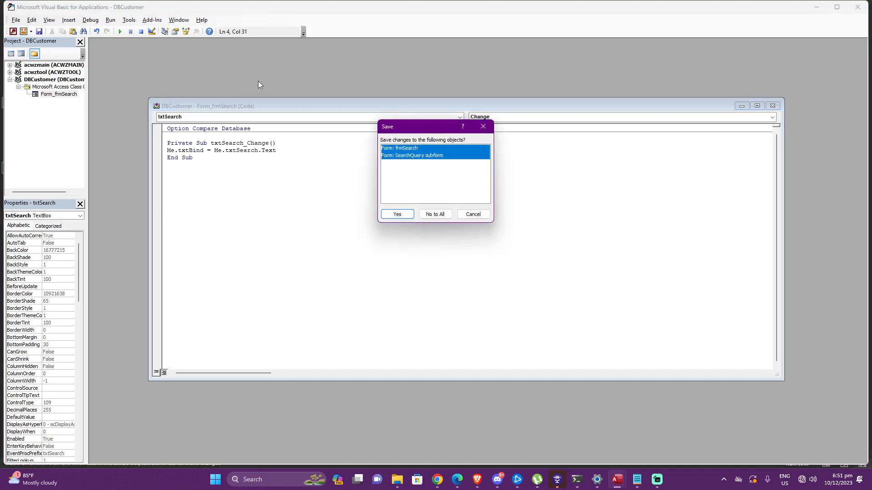
left_click(405, 214)
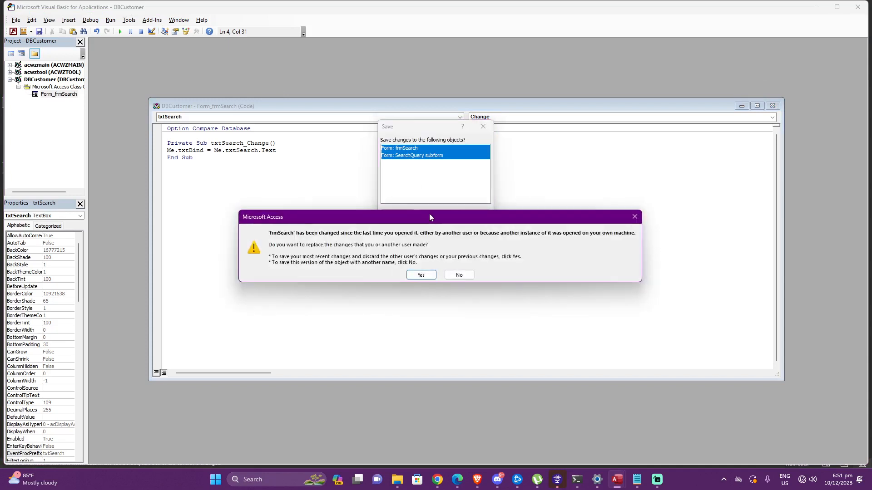
left_click(427, 275)
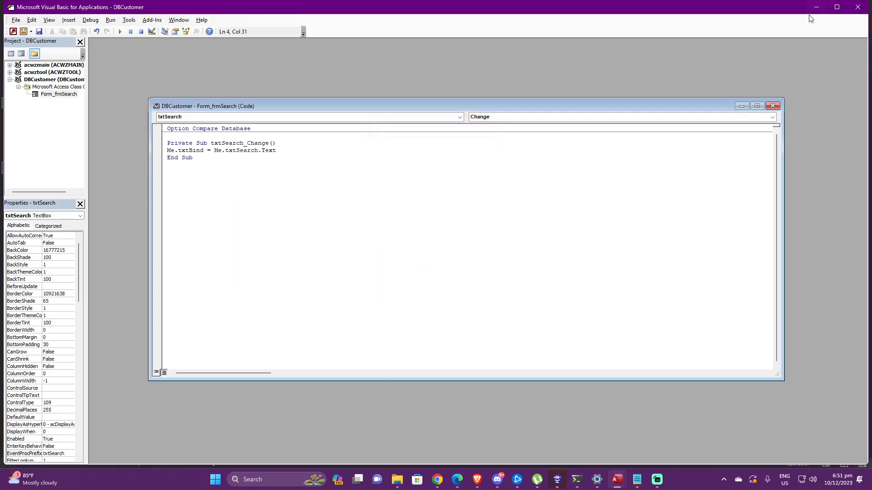
left_click(813, 12)
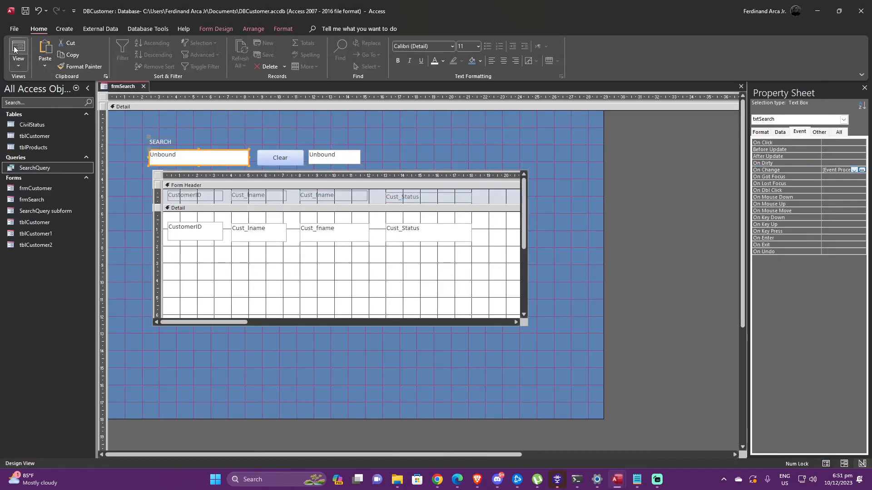
Step: Test frmSearch in Form view by entering sample text such as sadas and asdasda in the search box, and empty it
left_click(18, 51)
type("sadas")
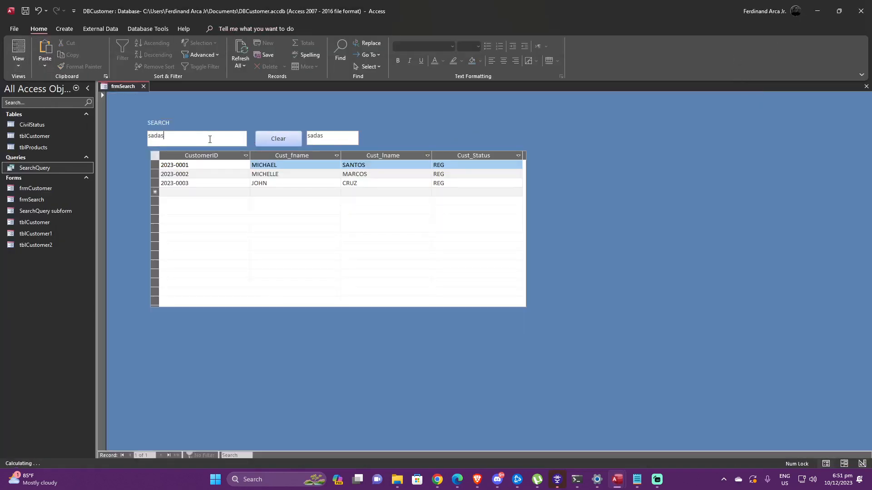
left_click_drag(210, 140, 111, 136)
type("asdasda")
left_click_drag(181, 139, 124, 139)
type("asdasda")
left_click_drag(243, 139, 141, 138)
type("asdasda")
left_click_drag(210, 140, 141, 138)
type("a")
key("BackSpace")
Step: Return frmSearch to Design view and reopen the code for txtSearch's On Change event
left_click(18, 61)
left_click(41, 121)
left_click(862, 169)
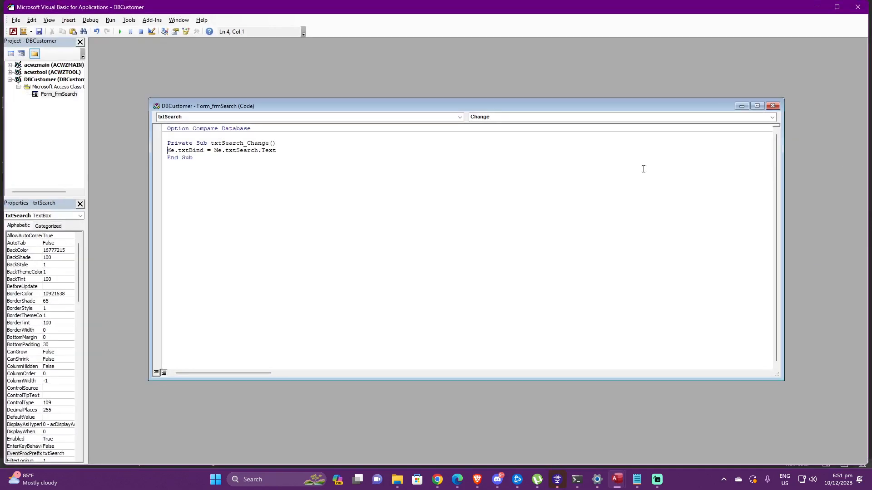
Step: Add the line Me.SearchQuery_subform.Requery below the txtBind assignment in txtSearch_Change and close the code editor
left_click(308, 152)
key("Return")
type("Me.")
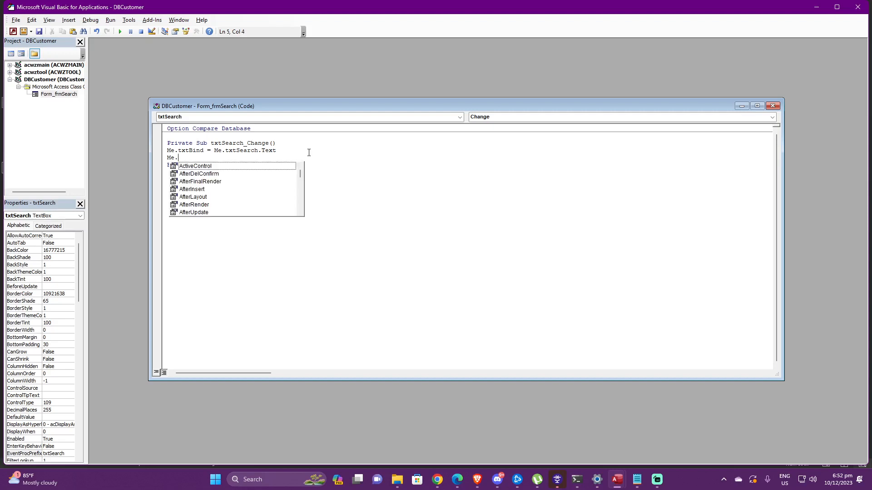
type("se")
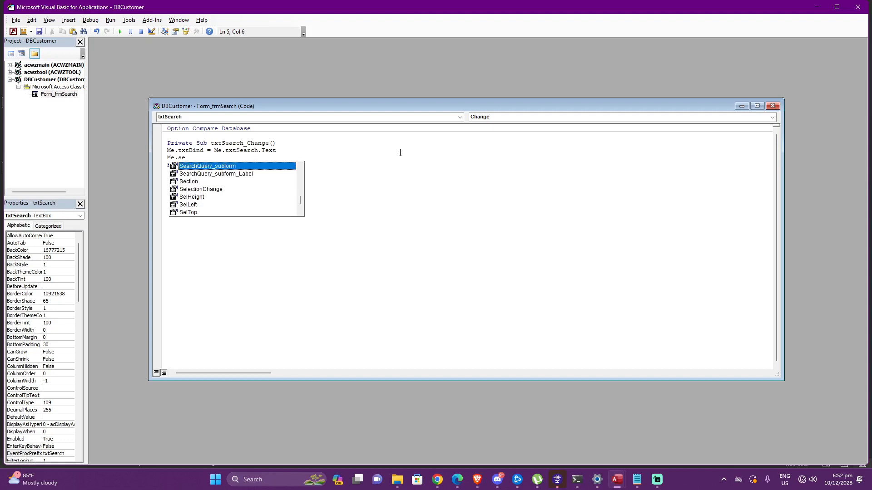
key("Tab")
type(".")
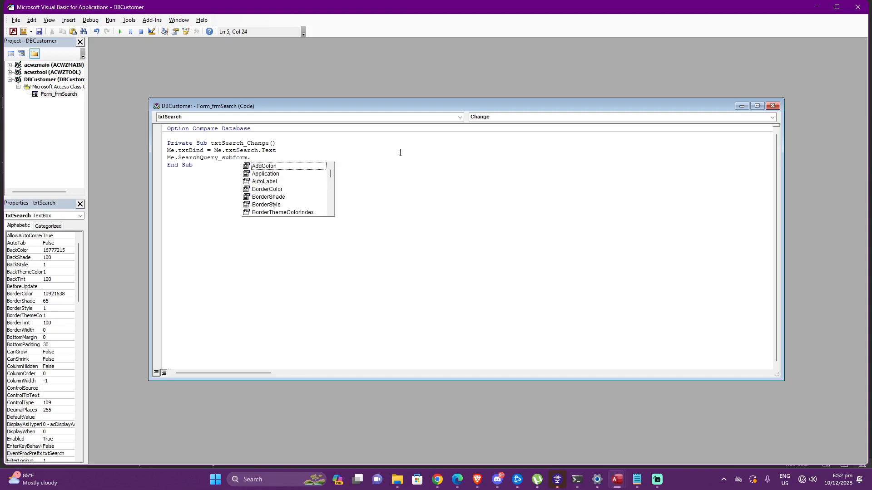
type("Re")
type("q")
key("Tab")
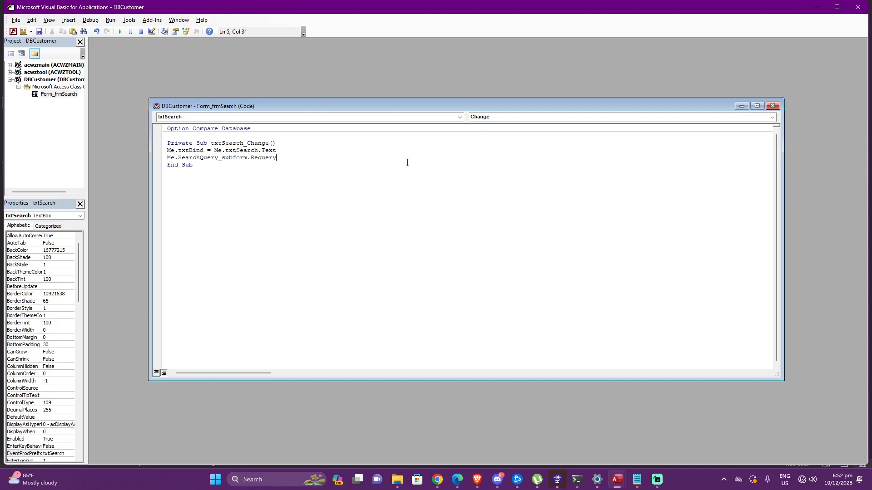
left_click_drag(330, 146, 159, 148)
left_click(311, 153)
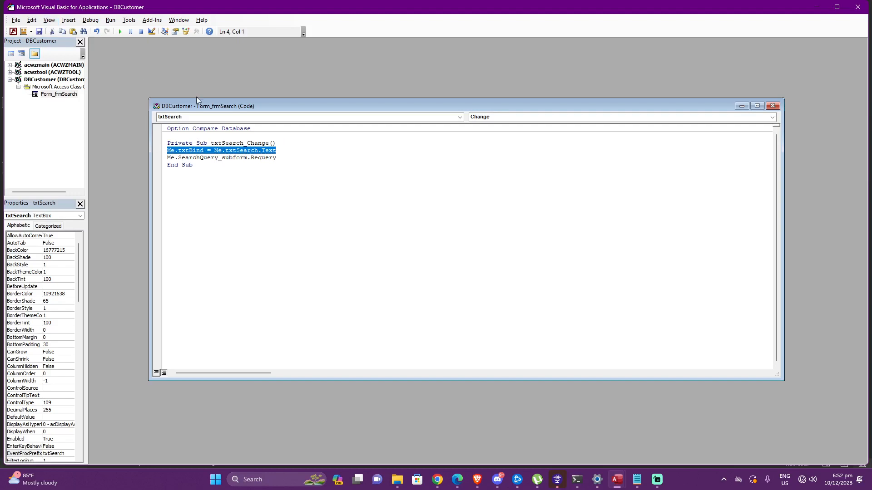
left_click(859, 8)
Step: Test the last-name filter in Form view by searching for S, A and T, and empty the search box
left_click(18, 51)
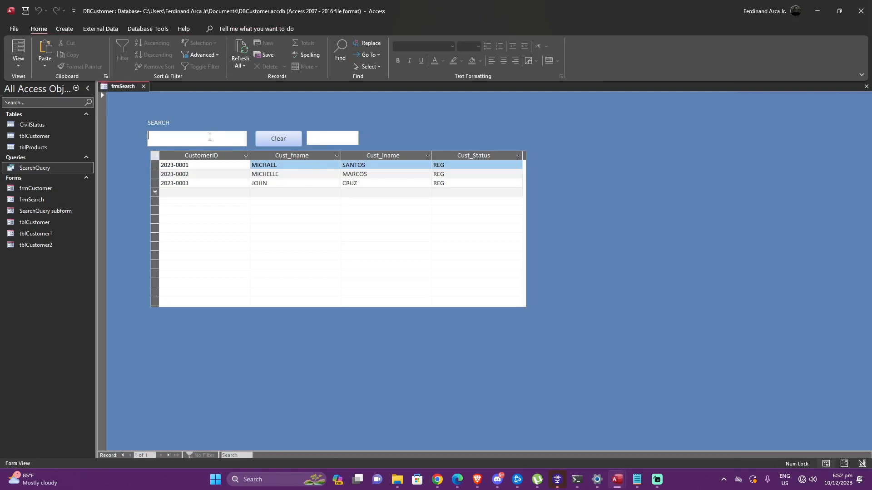
type("S")
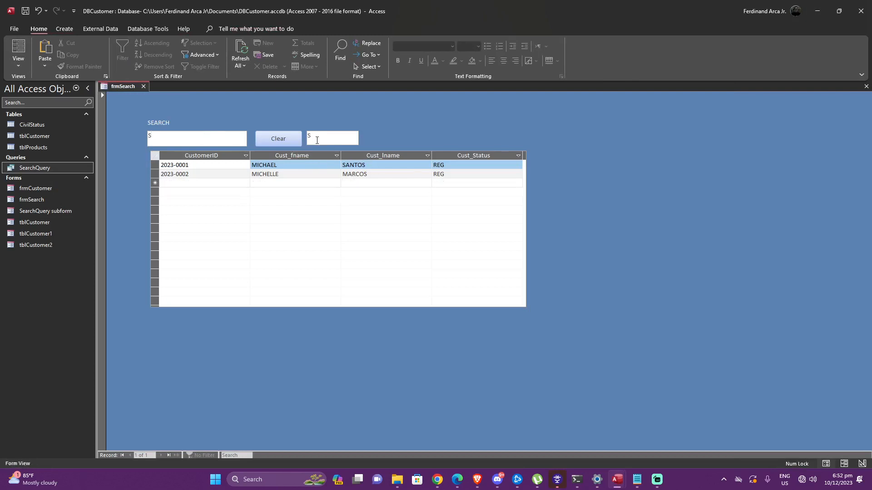
left_click_drag(216, 139, 108, 134)
type("A")
type("T")
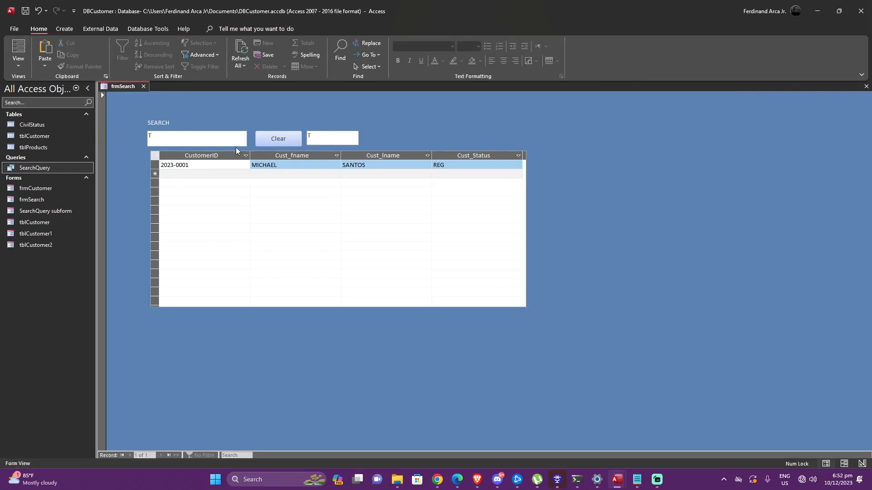
key("BackSpace")
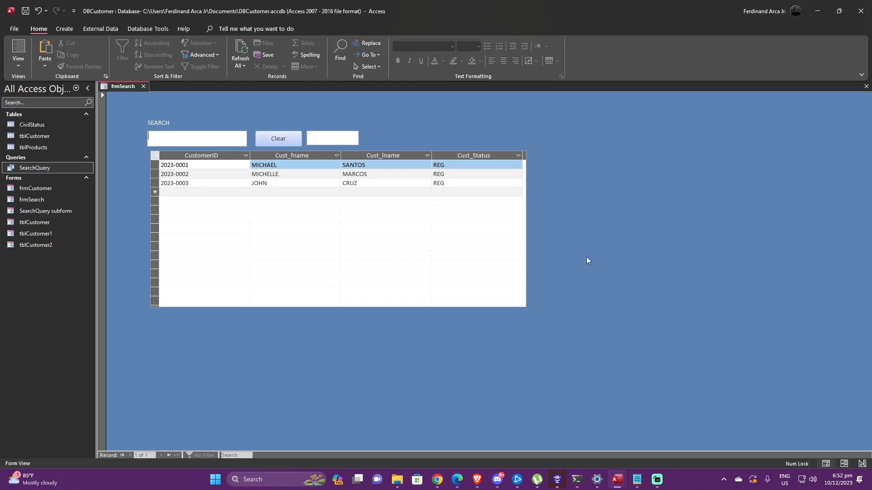
Step: Switch frmSearch back to Design view
left_click(18, 65)
left_click(37, 120)
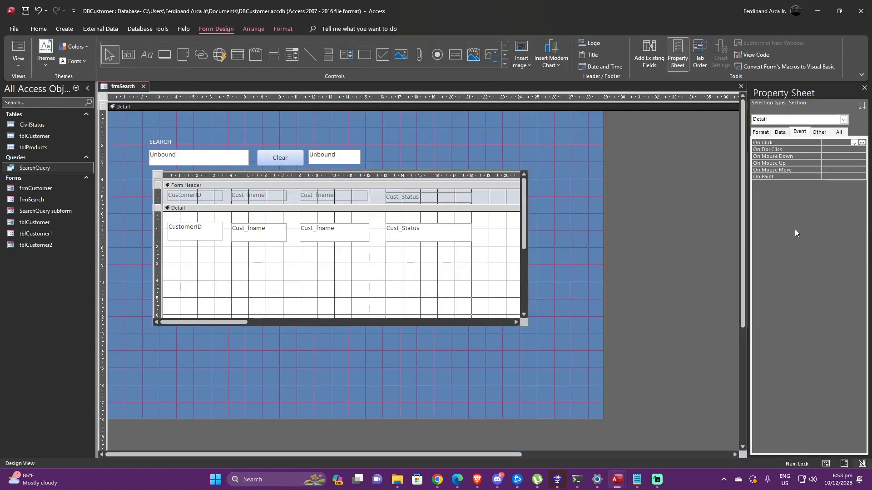
left_click(861, 143)
left_click(435, 148)
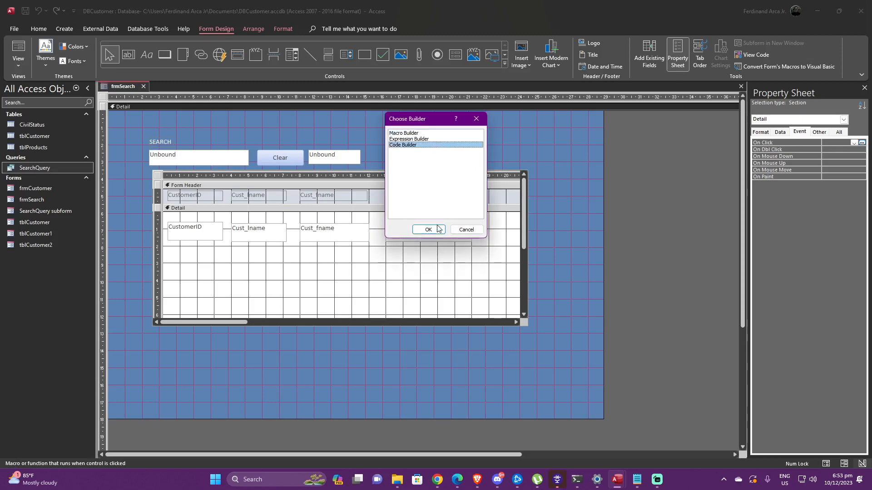
left_click(432, 229)
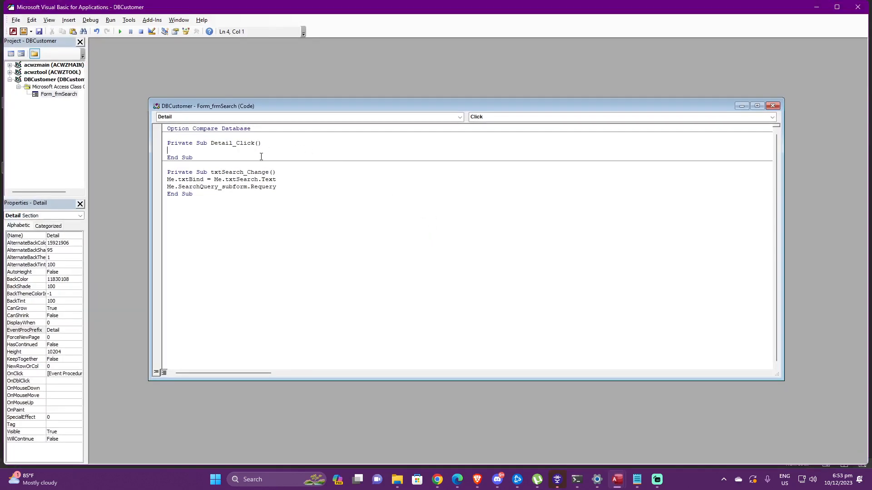
left_click_drag(261, 157, 105, 138)
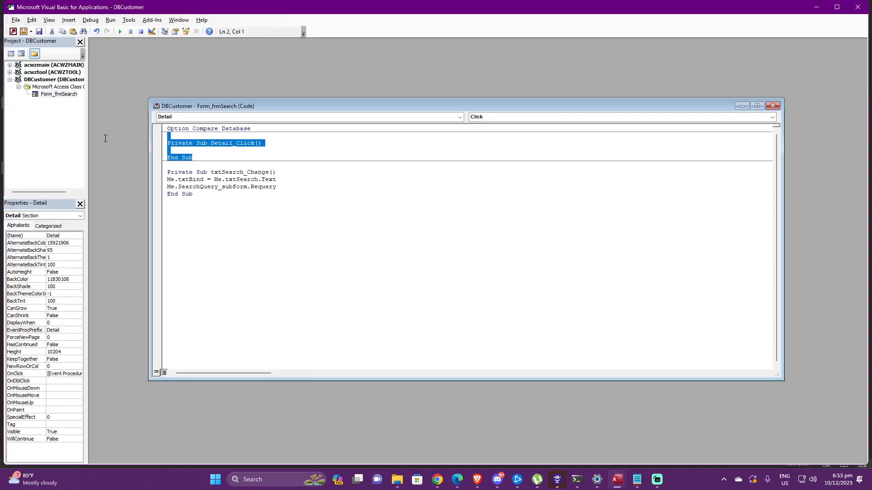
key("Delete")
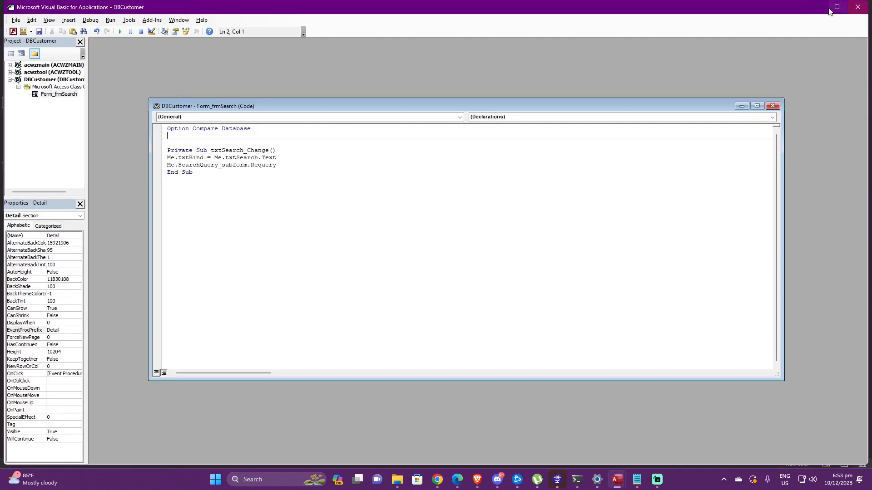
left_click(817, 7)
Step: Create a code event procedure for the On Click event of the Clear button
left_click(280, 158)
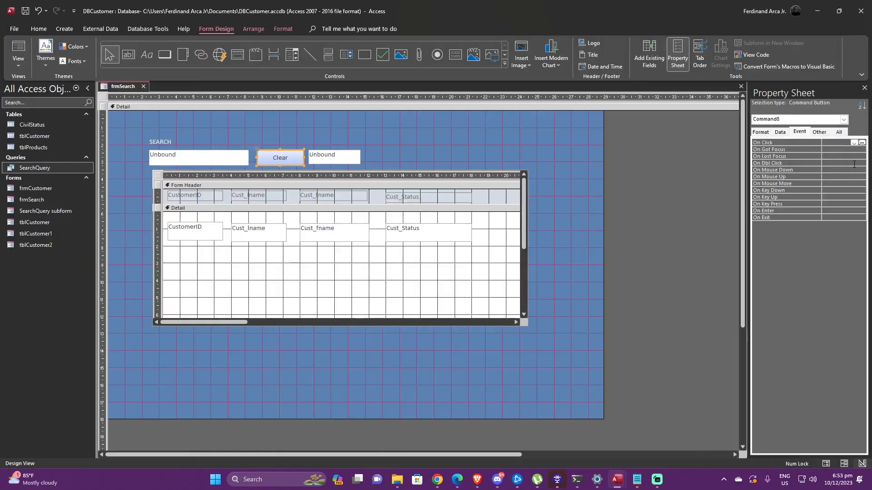
left_click(862, 143)
left_click(408, 145)
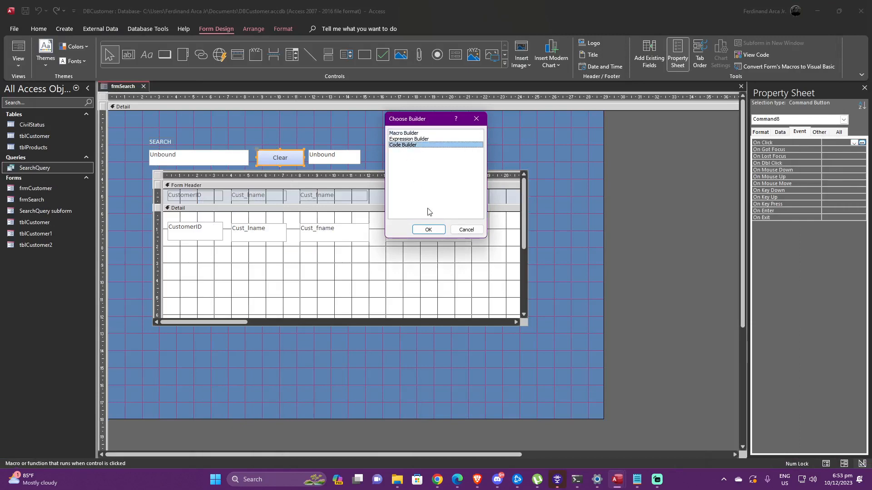
left_click(428, 229)
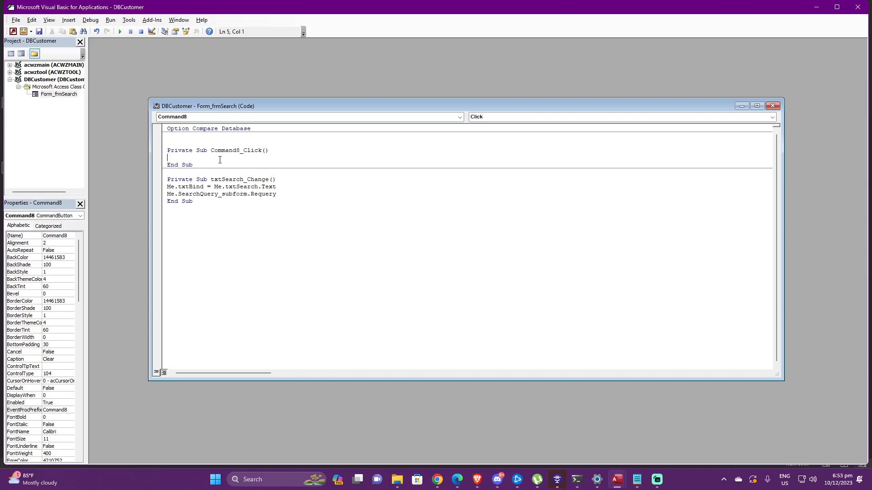
Step: Add the lines Me.txtBind = "" and Me.txtSearch = "" to the Command8_Click procedure
type("Me.txtBind = \"\"")
key("Return")
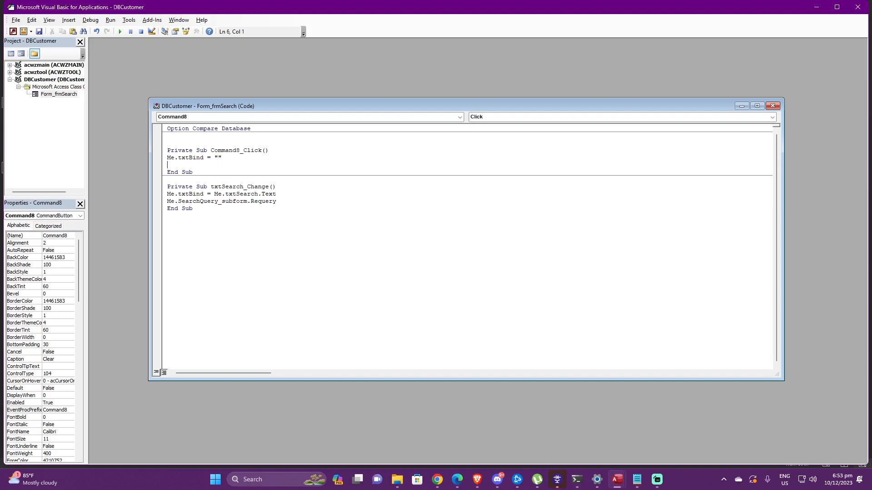
type("Me/")
type(".txt")
key("Down")
key("Tab")
type("= \"\"")
key("Return")
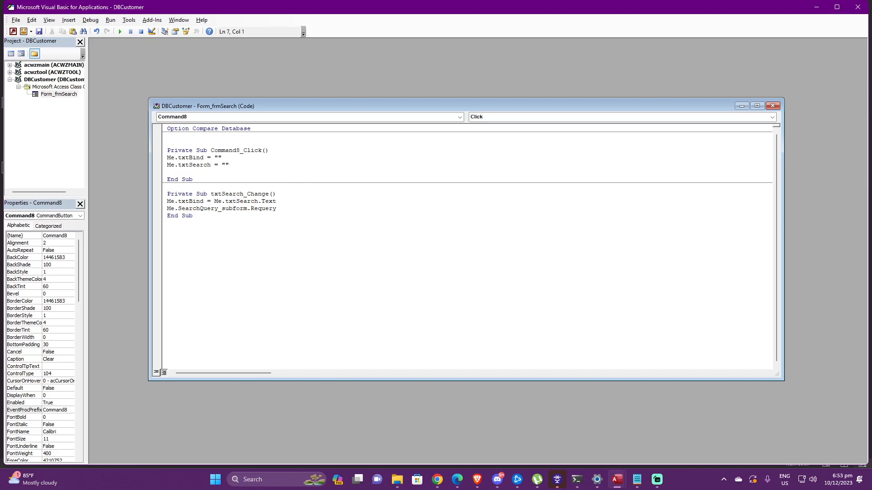
Step: Copy the line Me.SearchQuery_subform.Requery from txtSearch_Change to the end of Command8_Click, review the procedure and close the code editor
left_click_drag(295, 211, 167, 210)
key("ctrl+c")
left_click(224, 172)
key("ctrl+v")
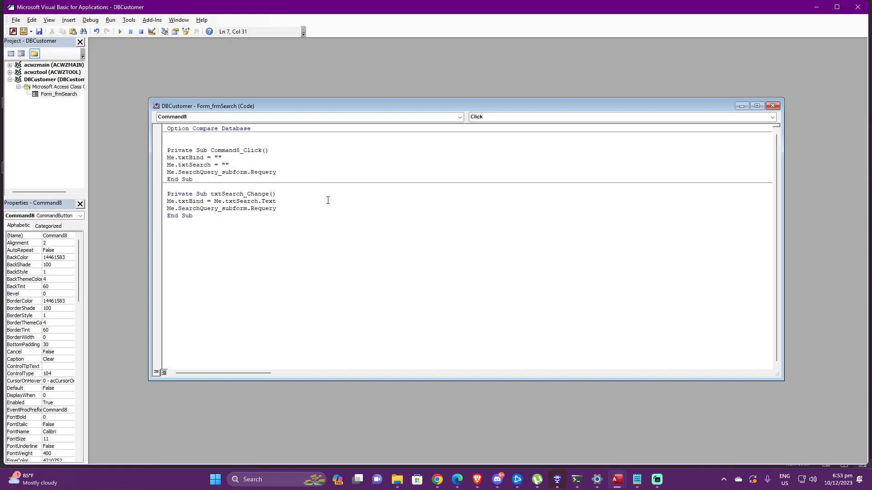
left_click_drag(291, 171, 196, 159)
left_click(294, 209)
left_click(858, 7)
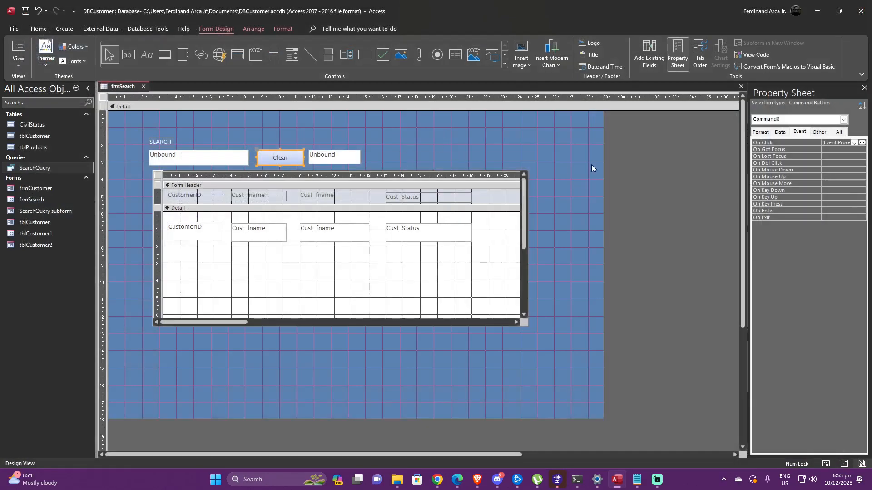
left_click(862, 142)
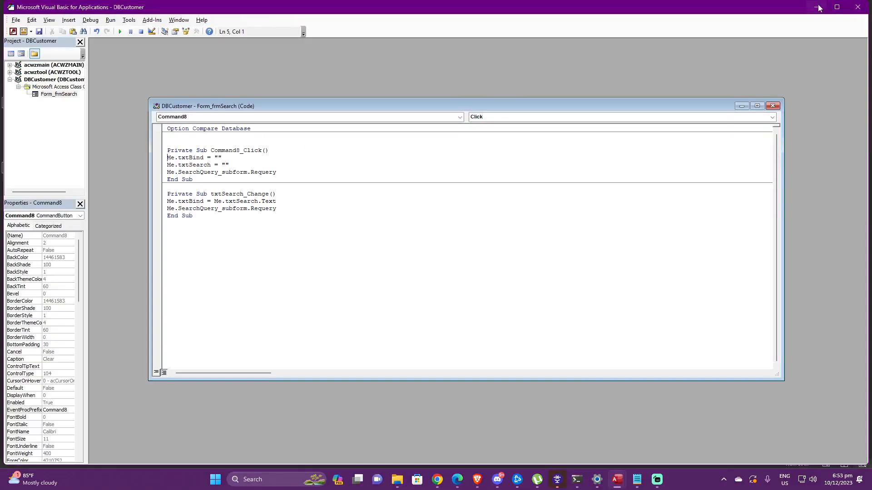
left_click(858, 7)
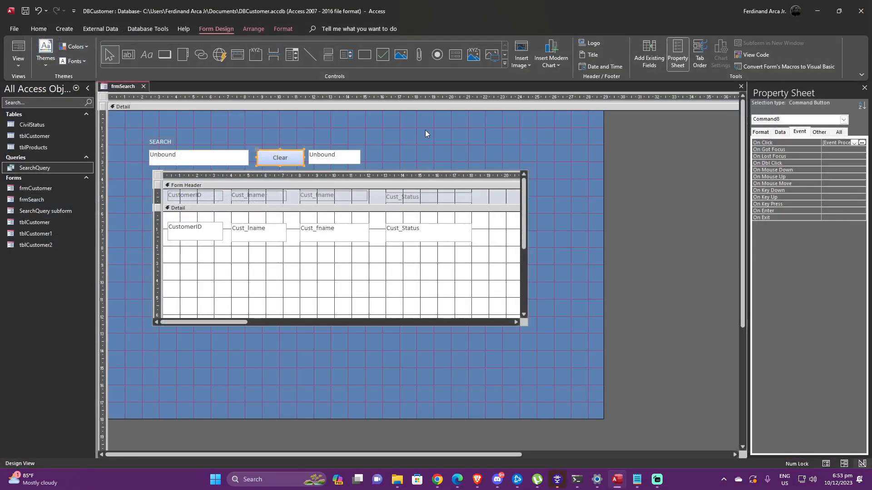
Step: Test the Clear button in Form view by entering asdasd in the search box and clearing it
left_click(19, 49)
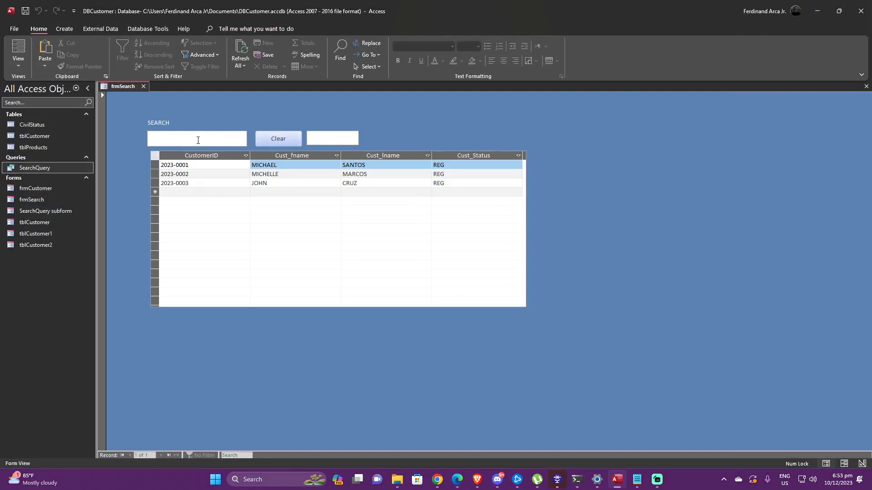
type("asdasd")
left_click(279, 136)
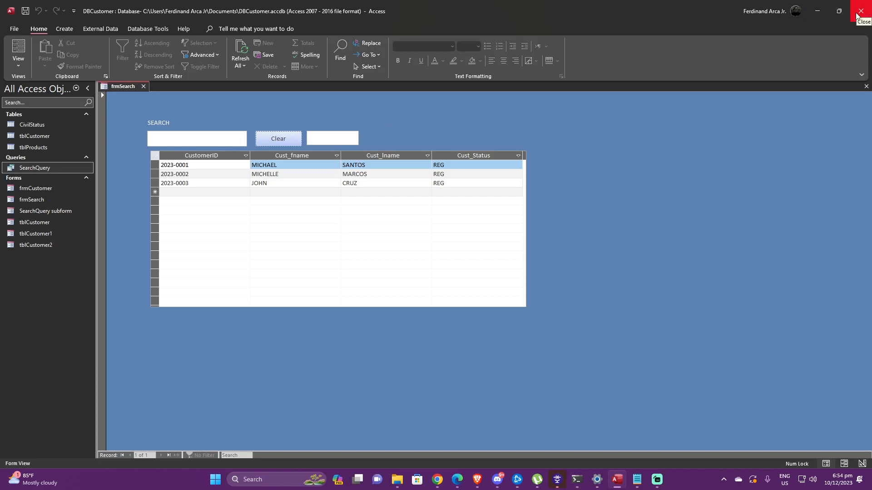
Step: Return frmSearch to Design view and set the txtBind text box's Visible property to No
left_click(18, 63)
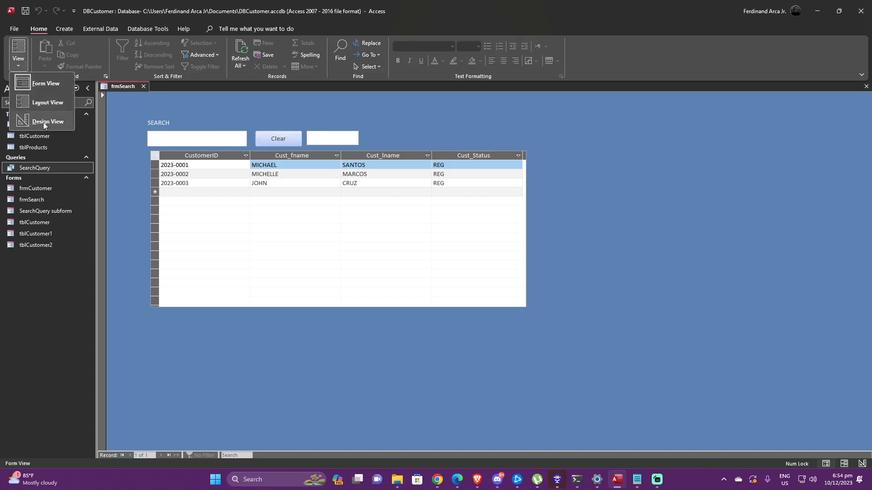
left_click(39, 121)
left_click(340, 157)
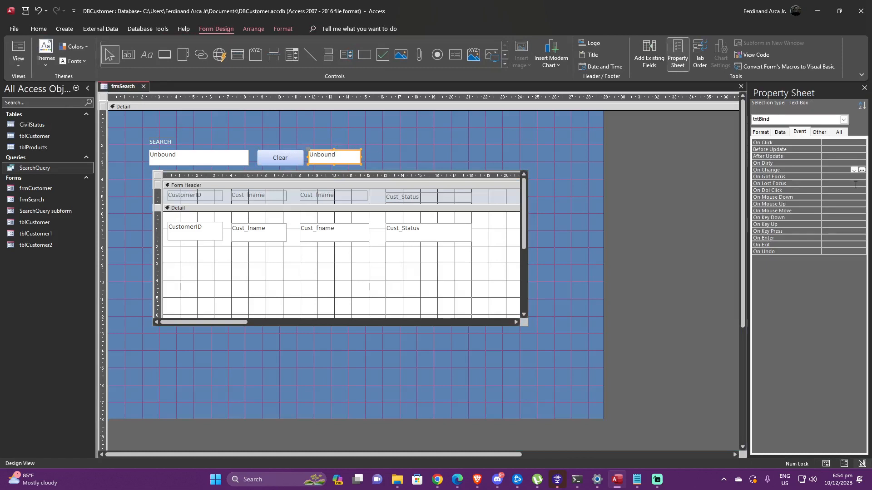
left_click(760, 132)
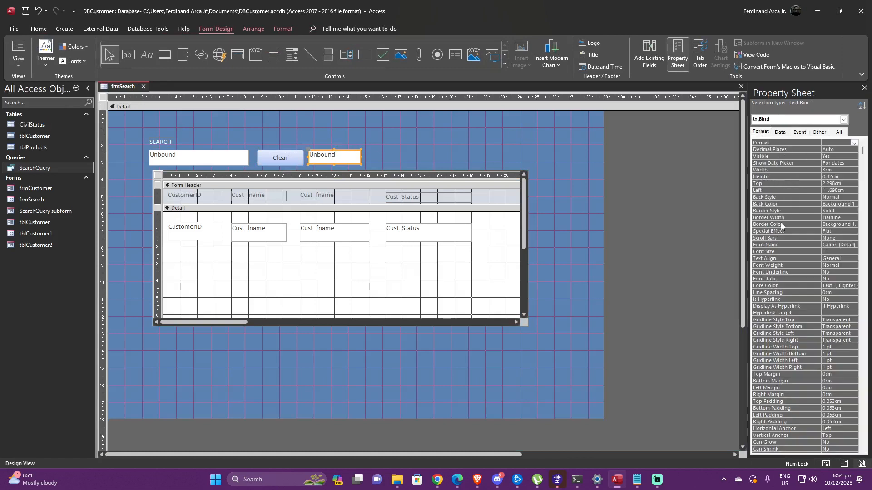
scroll(783, 167, "down", 2)
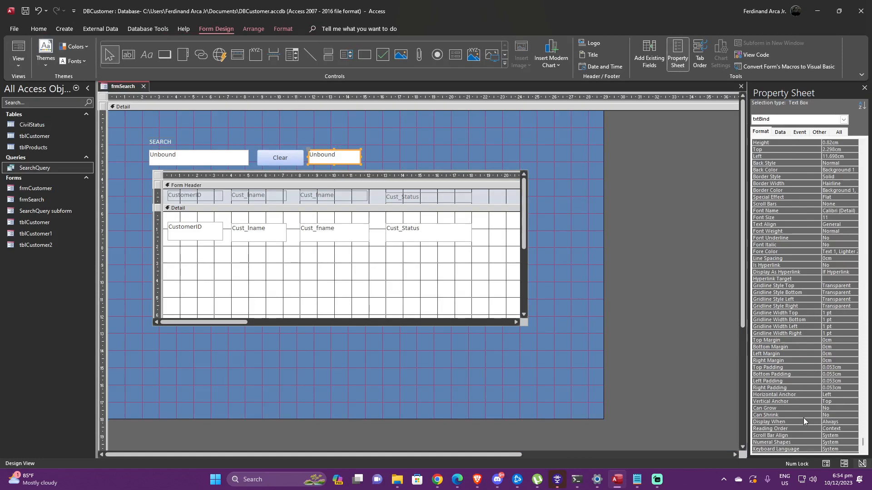
scroll(805, 425, "up", 2)
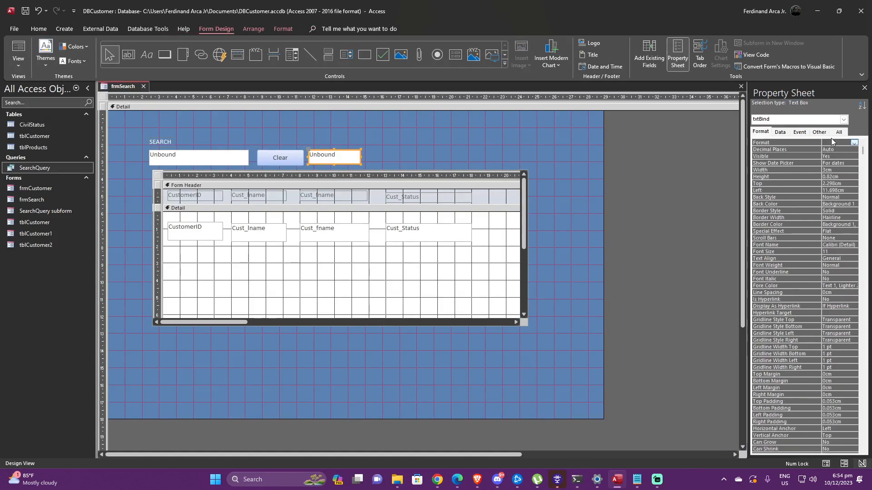
double_click(801, 156)
left_click(470, 135)
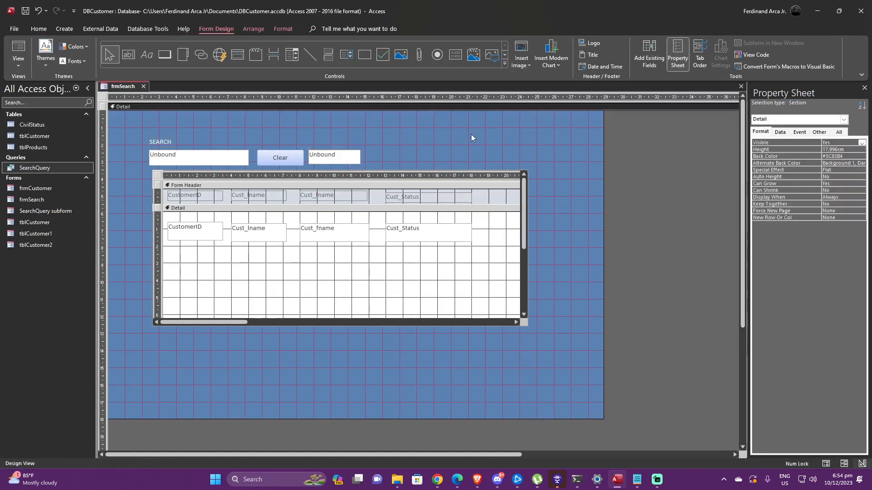
left_click(333, 160)
left_click(786, 156)
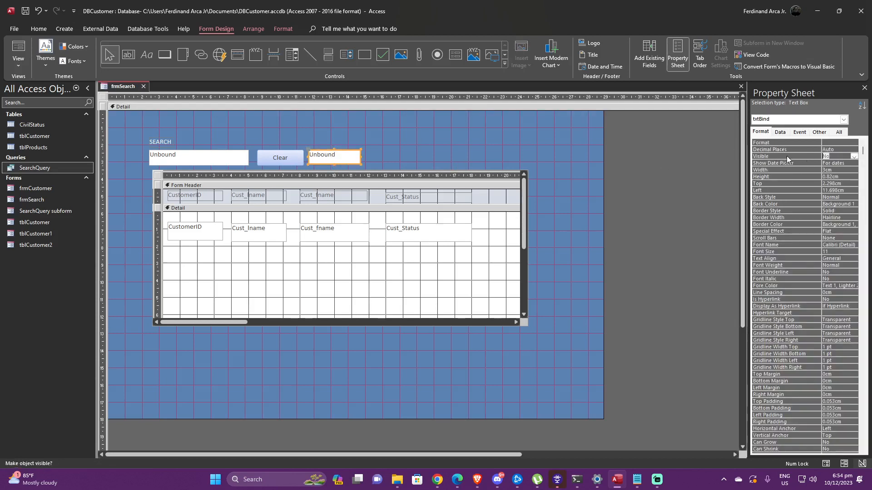
Step: Test the form in Form view by searching for s and resetting the search with the Clear button
left_click(18, 50)
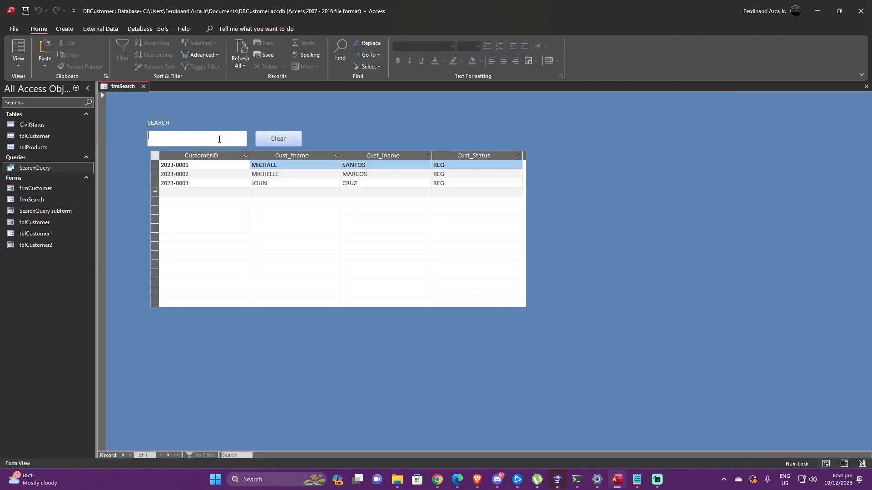
type("s")
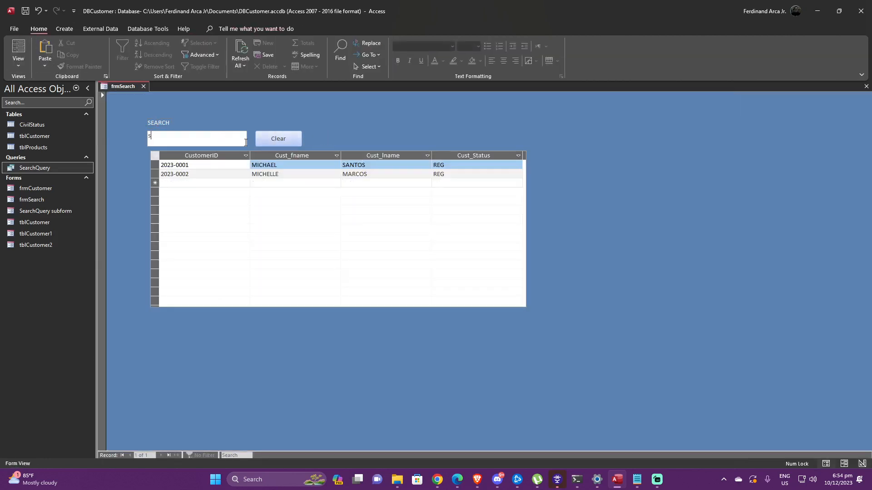
left_click(262, 141)
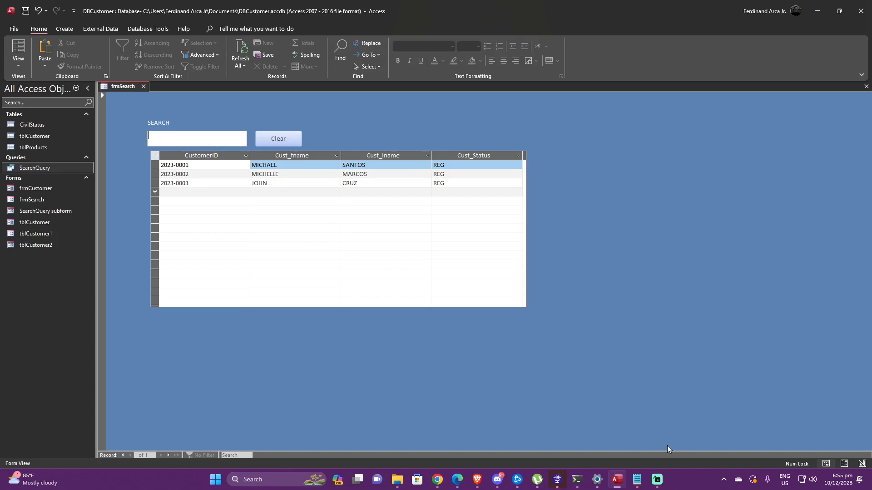
left_click(663, 480)
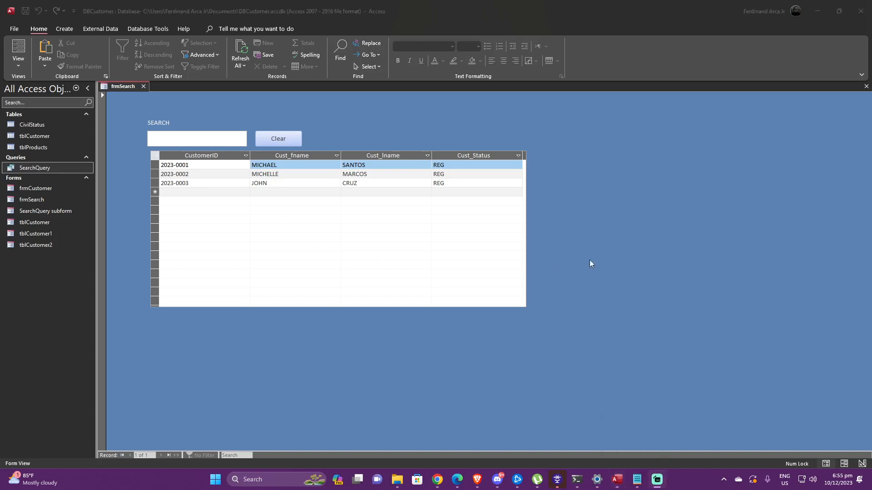